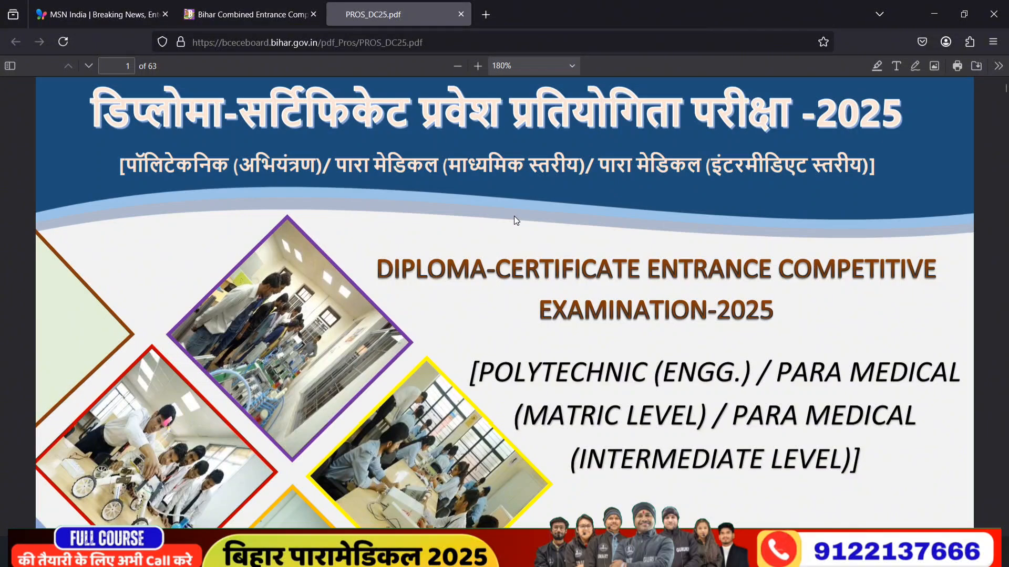
Look through the cover page and table of contents of the DCECE 2025 prospectus
scroll(511, 232, "down", 2)
scroll(510, 235, "down", 4)
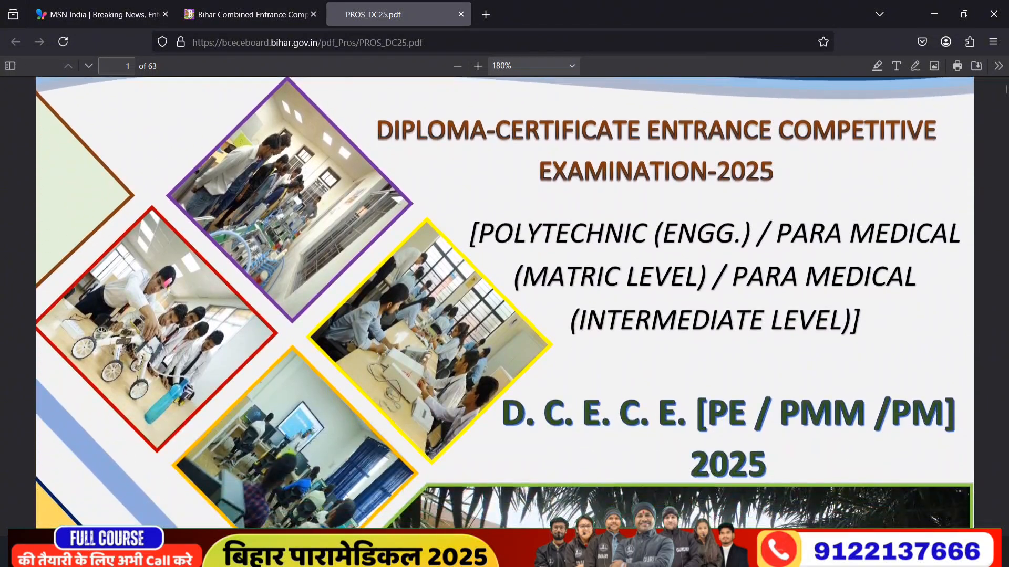
scroll(764, 238, "down", 2)
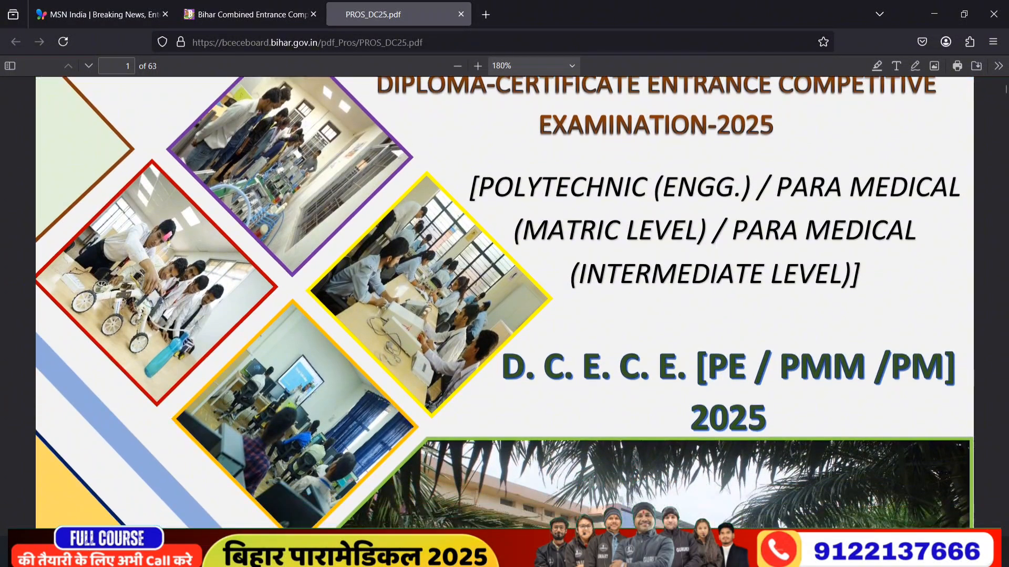
scroll(708, 248, "down", 5)
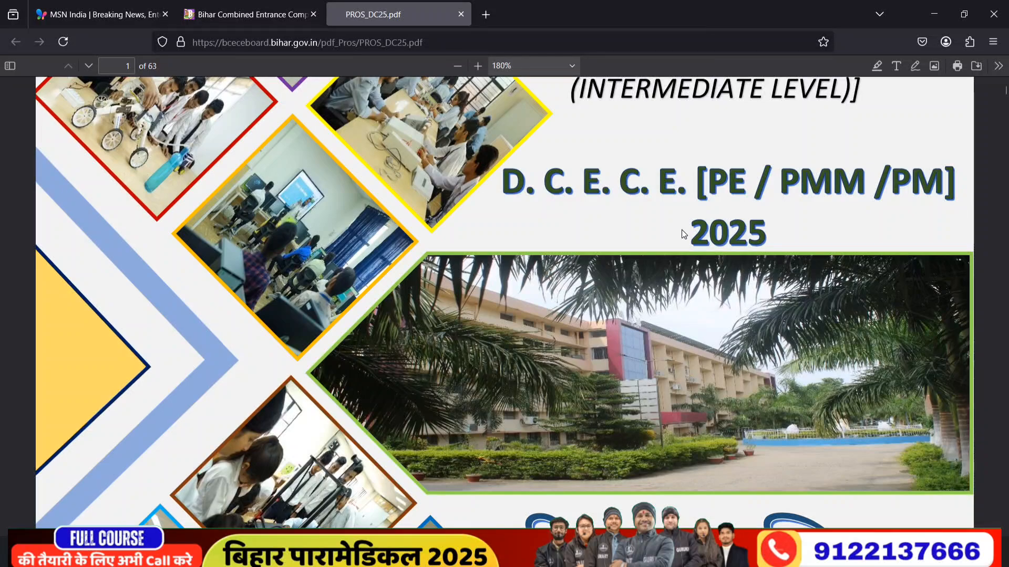
scroll(682, 229, "down", 10)
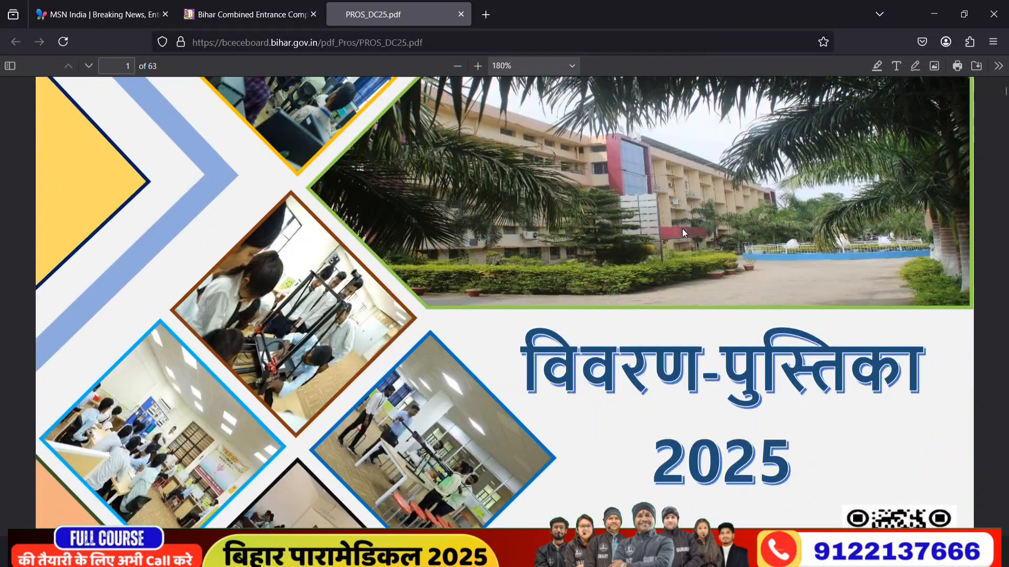
scroll(683, 229, "down", 8)
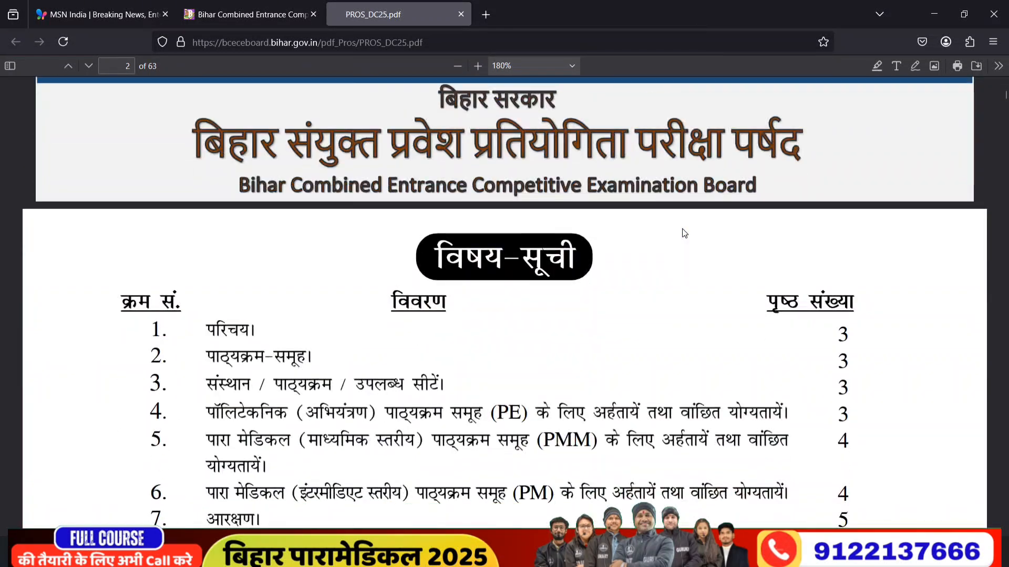
scroll(683, 229, "down", 6)
scroll(681, 231, "down", 16)
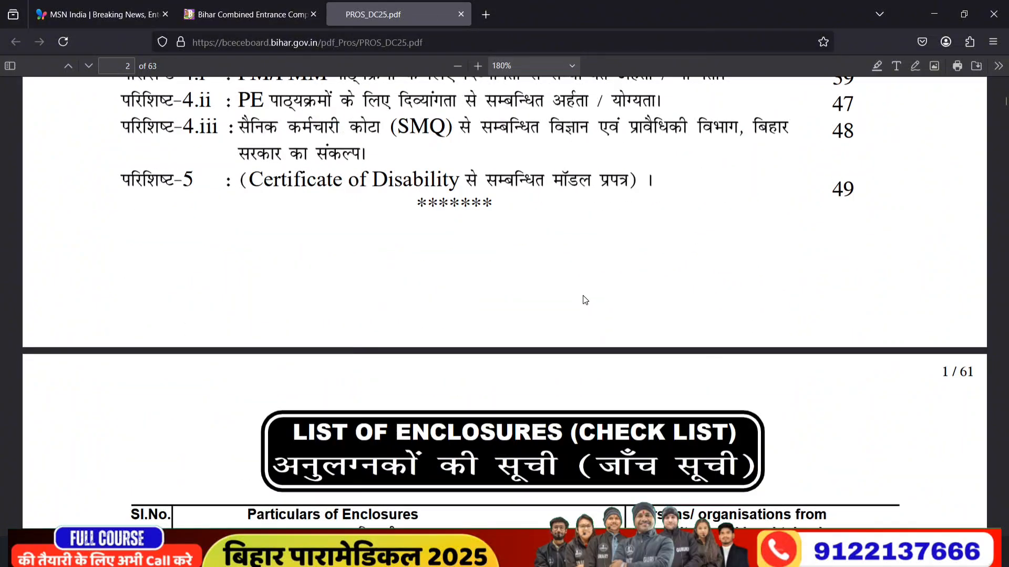
Review the prospectus's list of enclosures, covering required certificates and who issues them
scroll(583, 294, "down", 8)
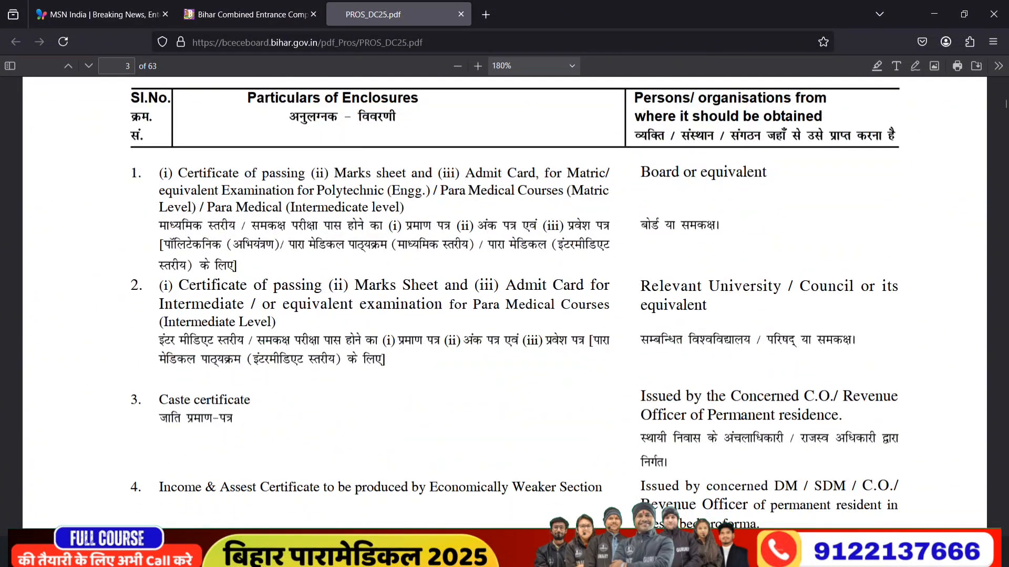
scroll(585, 293, "down", 4)
scroll(584, 292, "down", 10)
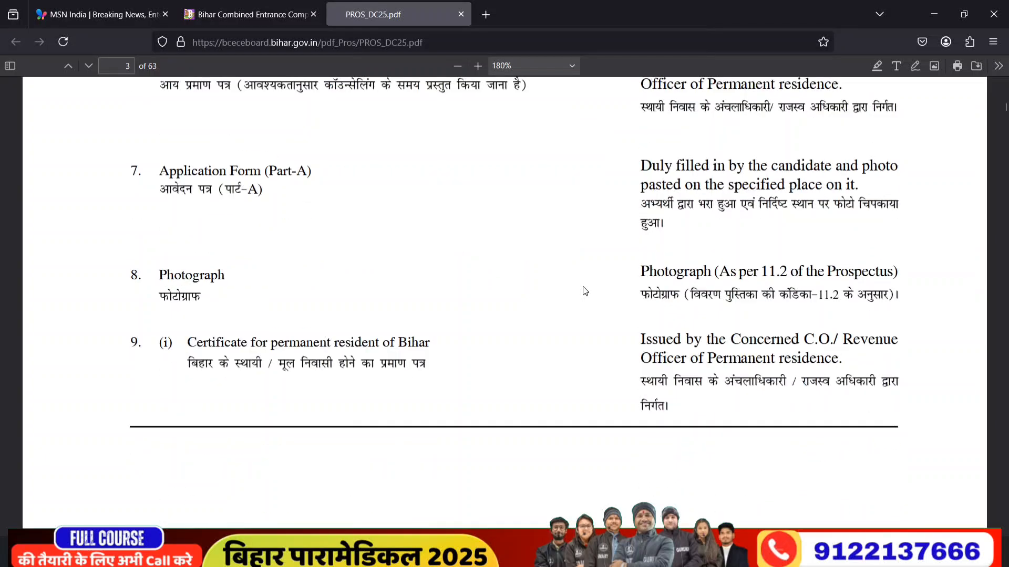
scroll(584, 291, "down", 10)
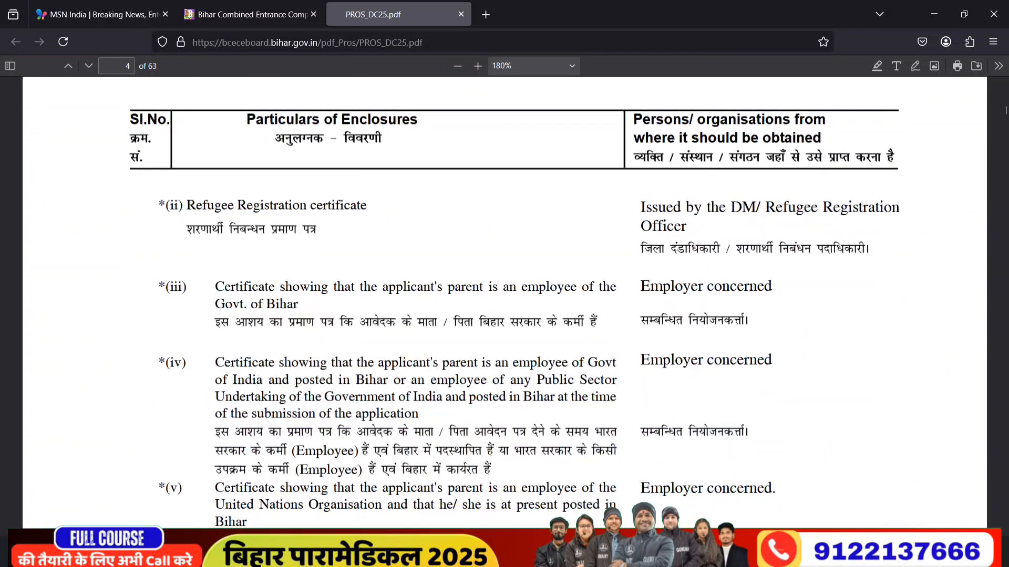
scroll(585, 291, "down", 14)
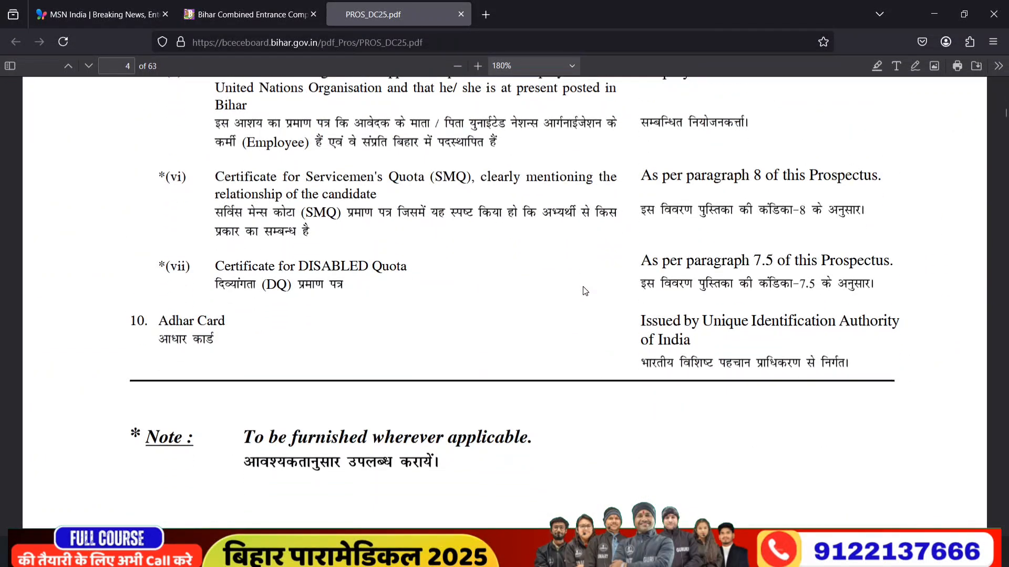
Read the introduction, the PE, PMM and PM course groups and the available seats section on page 5
scroll(578, 304, "down", 12)
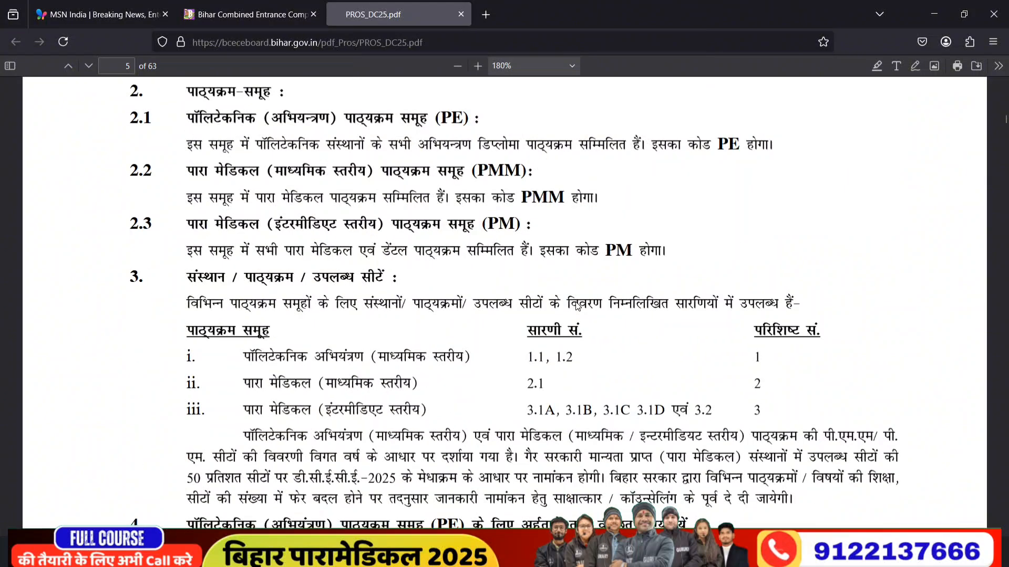
scroll(577, 306, "up", 2)
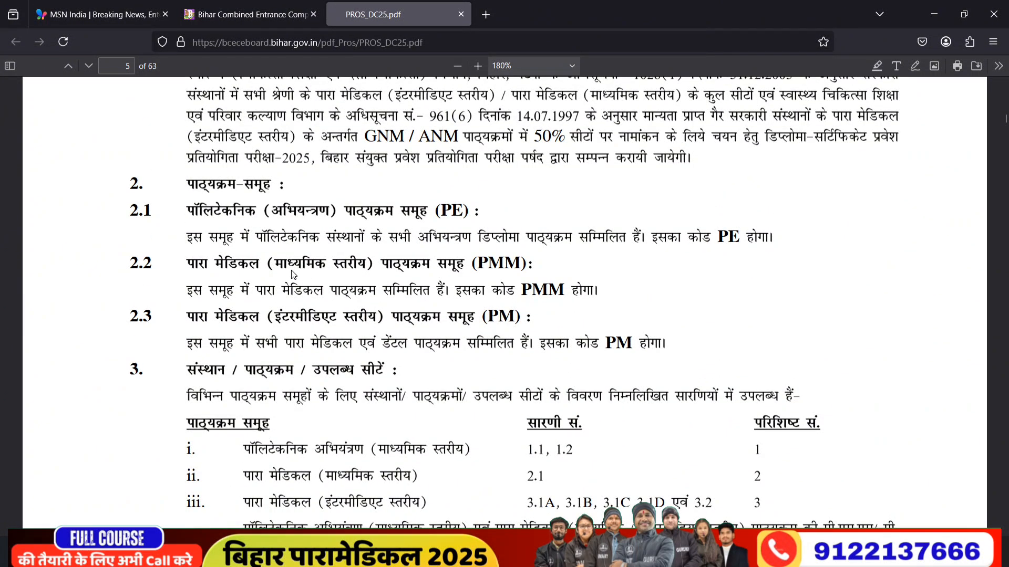
scroll(293, 275, "up", 3)
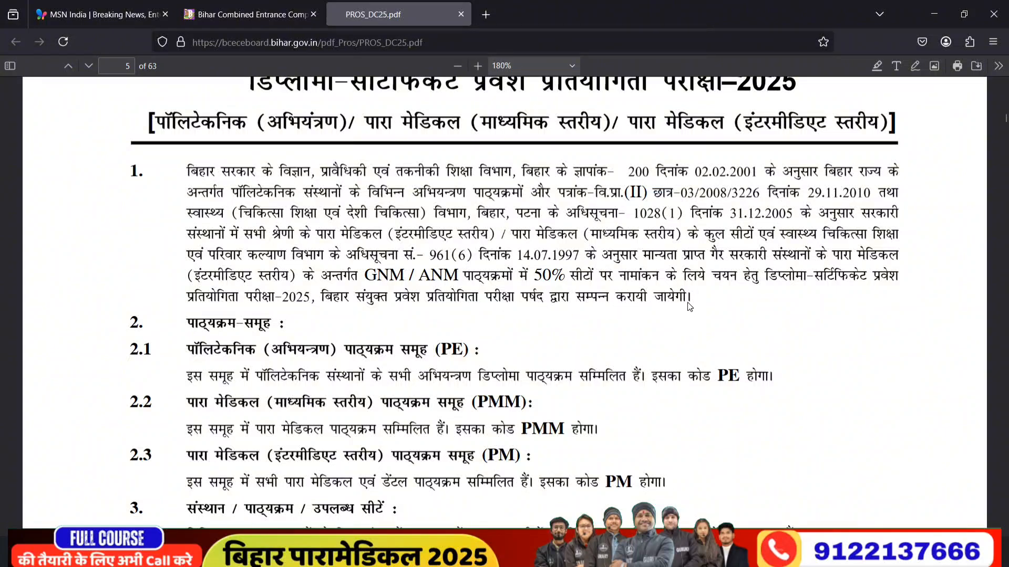
scroll(654, 302, "down", 2)
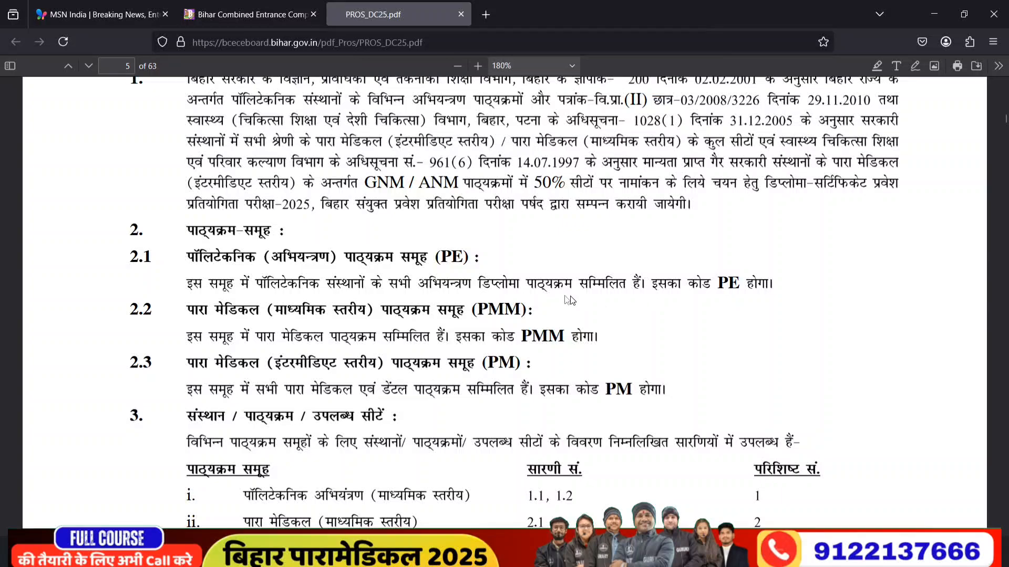
scroll(536, 304, "down", 3)
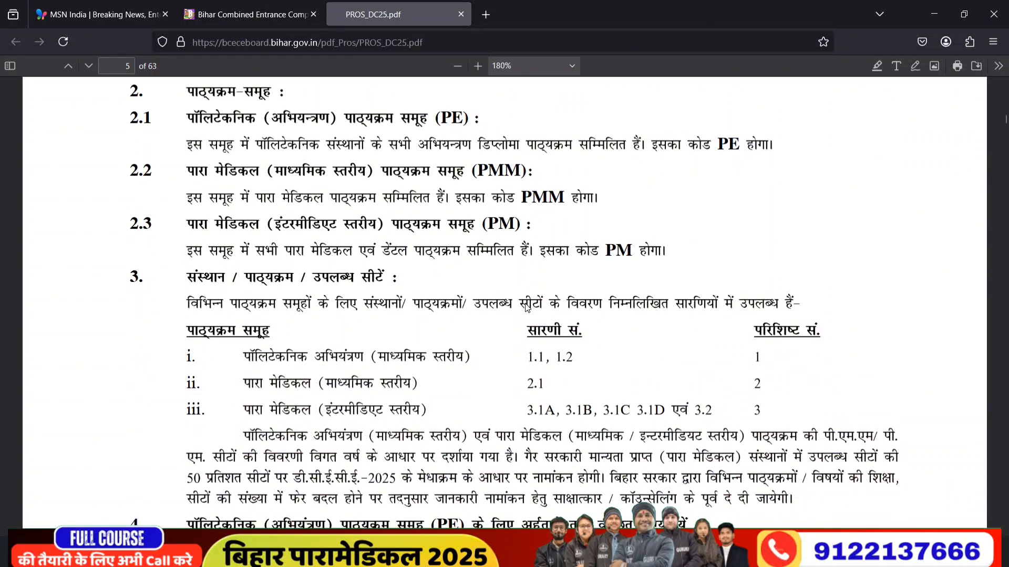
Examine the eligibility sections on page 6, especially the list of Para Medical (Intermediate level) courses in section 6.1
scroll(527, 308, "down", 20)
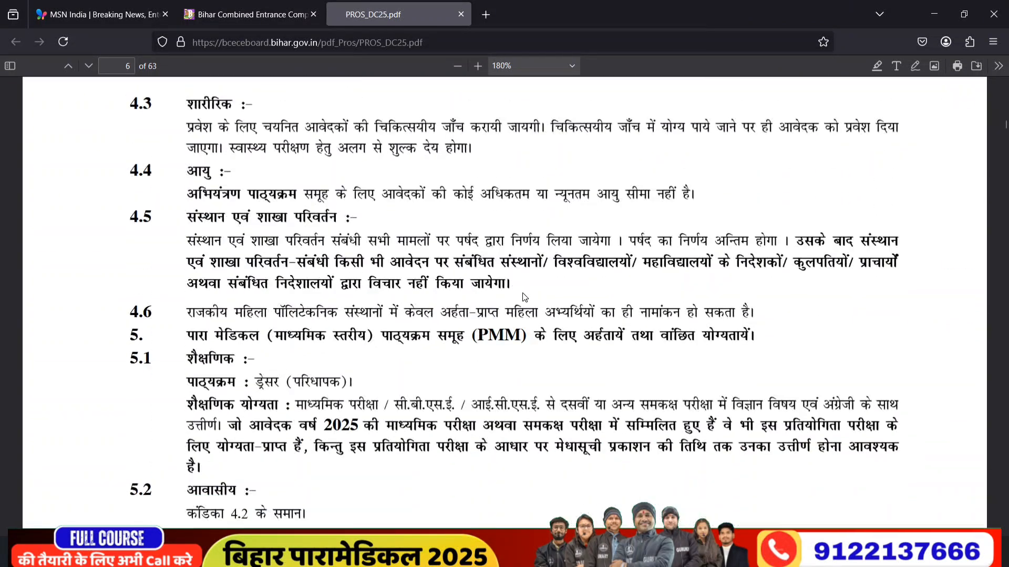
scroll(524, 298, "down", 18)
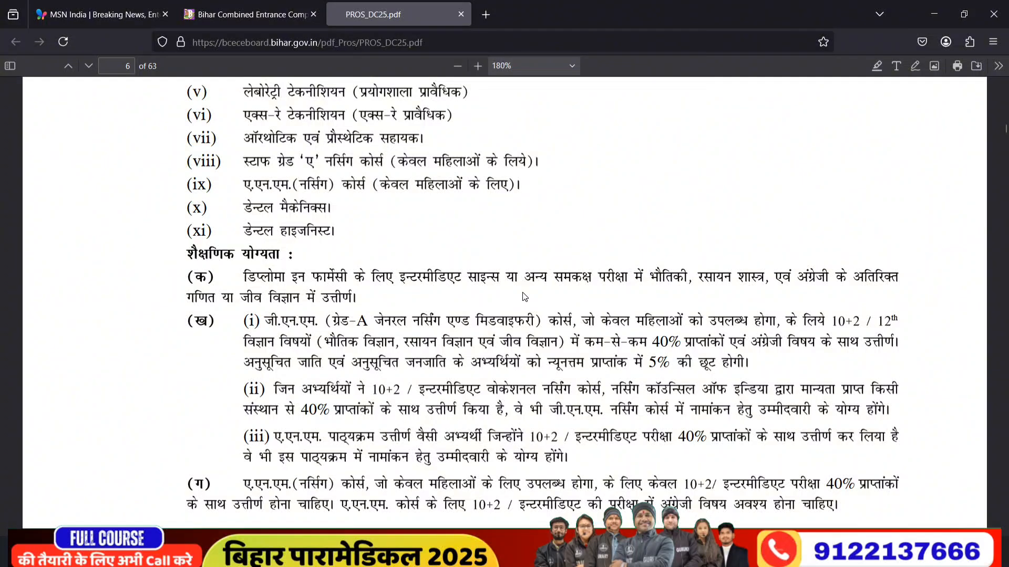
scroll(525, 298, "up", 3)
scroll(523, 298, "up", 3)
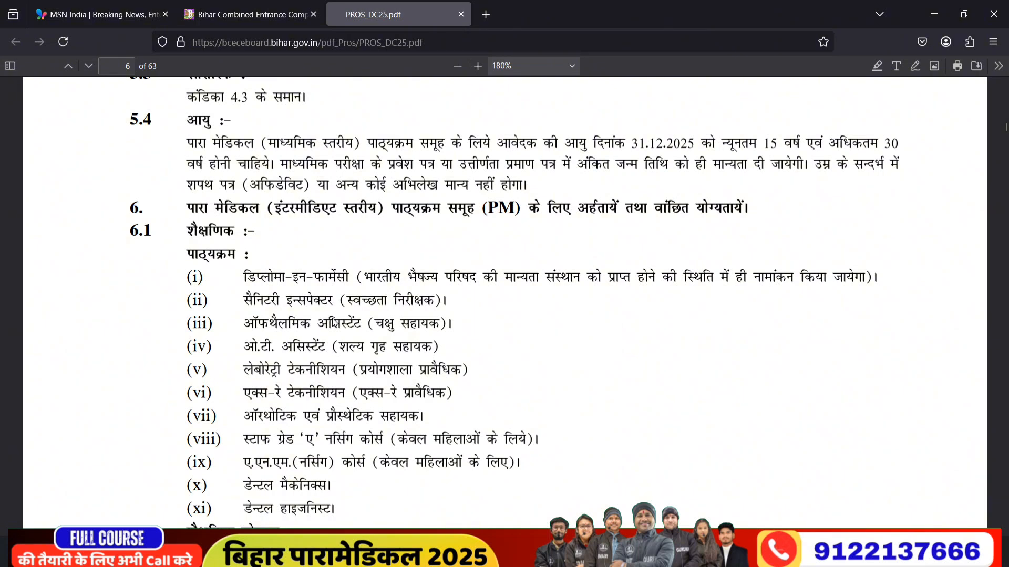
scroll(335, 323, "down", 1)
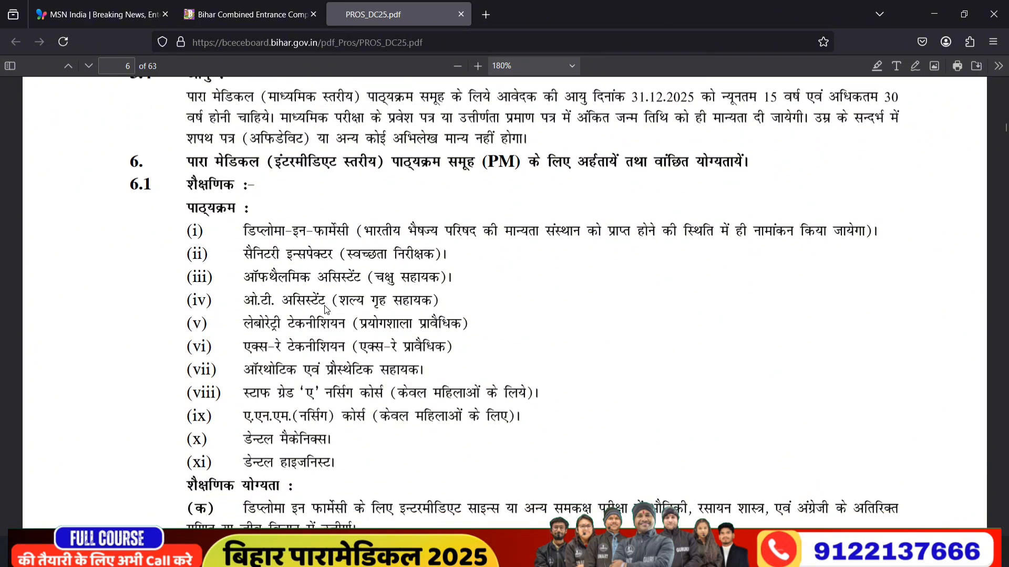
scroll(327, 310, "down", 1)
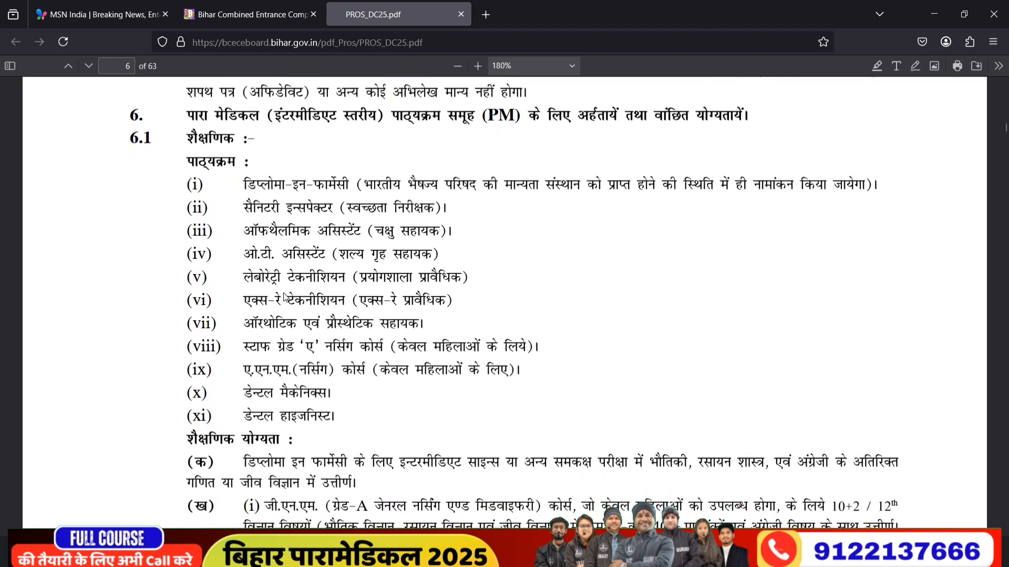
scroll(284, 295, "down", 1)
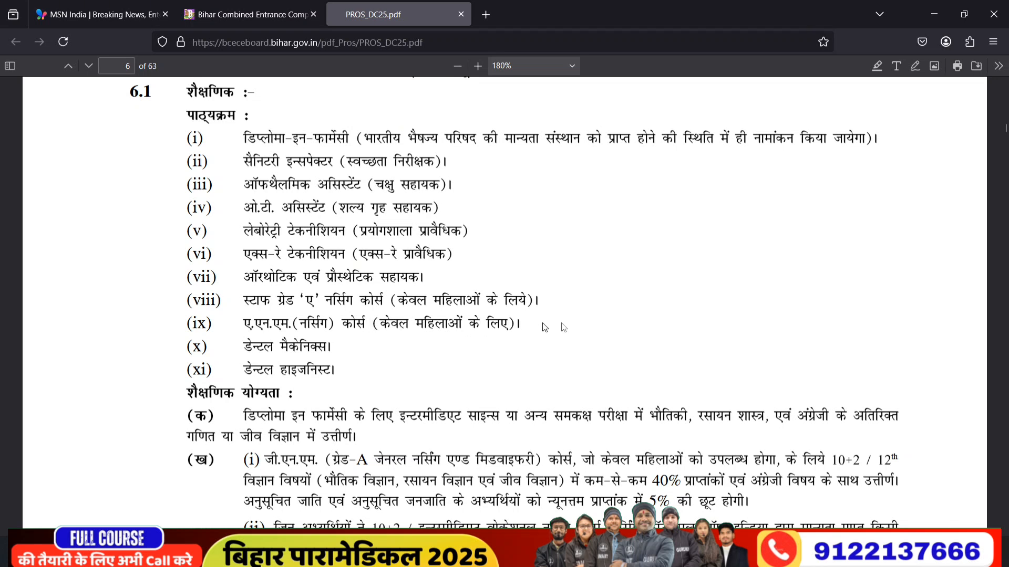
Underline the start of nursing course item (viii) freehand, reduce the stroke thickness, and add a second mark over its first word
left_click(914, 67)
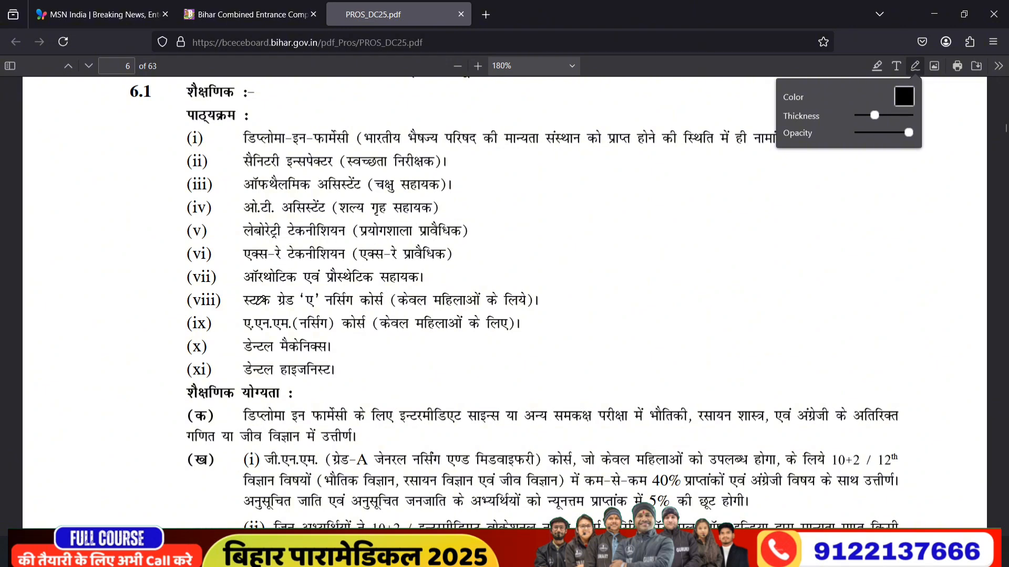
left_click_drag(237, 310, 276, 310)
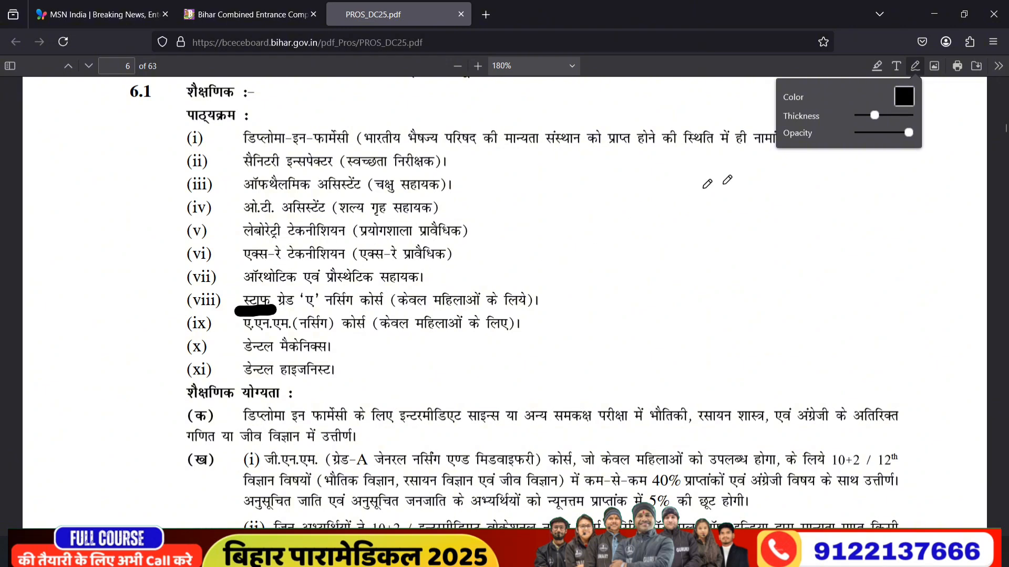
left_click_drag(866, 117, 856, 116)
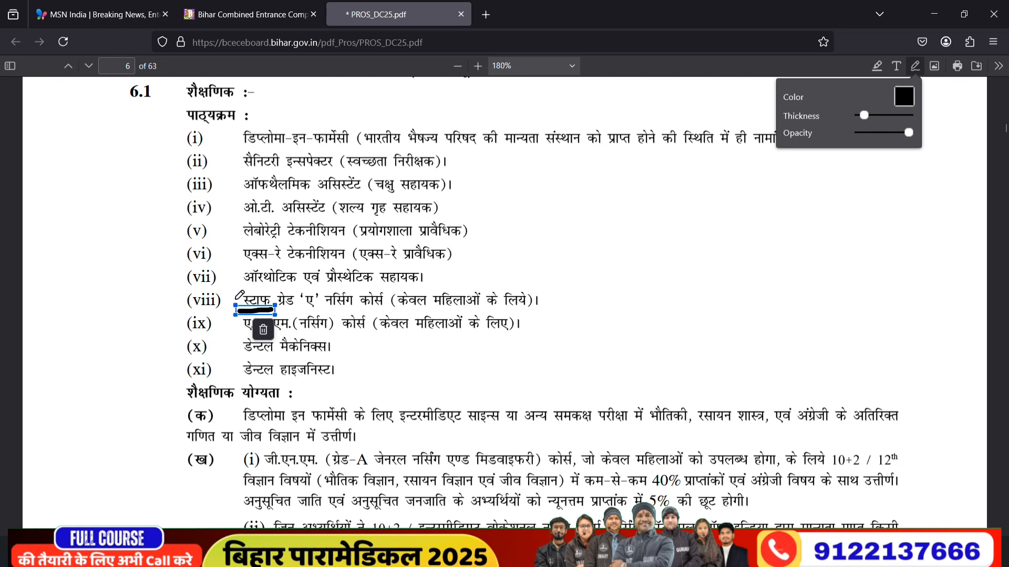
left_click_drag(236, 304, 270, 298)
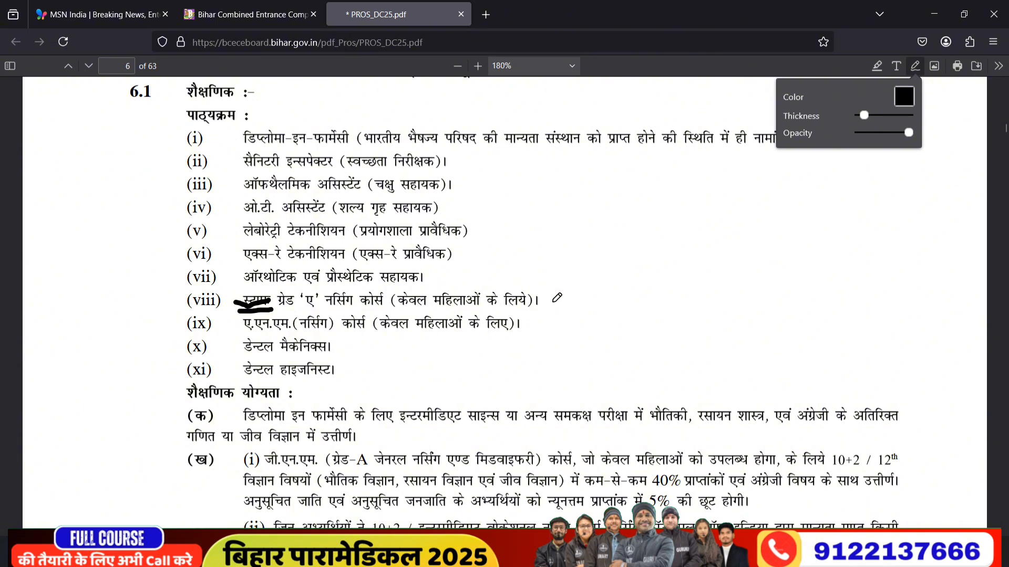
Draw short freehand dashes after the two women-only nursing courses, items (viii) and (ix), and leave drawing mode
left_click_drag(551, 303, 580, 306)
left_click_drag(527, 325, 542, 323)
left_click(915, 65)
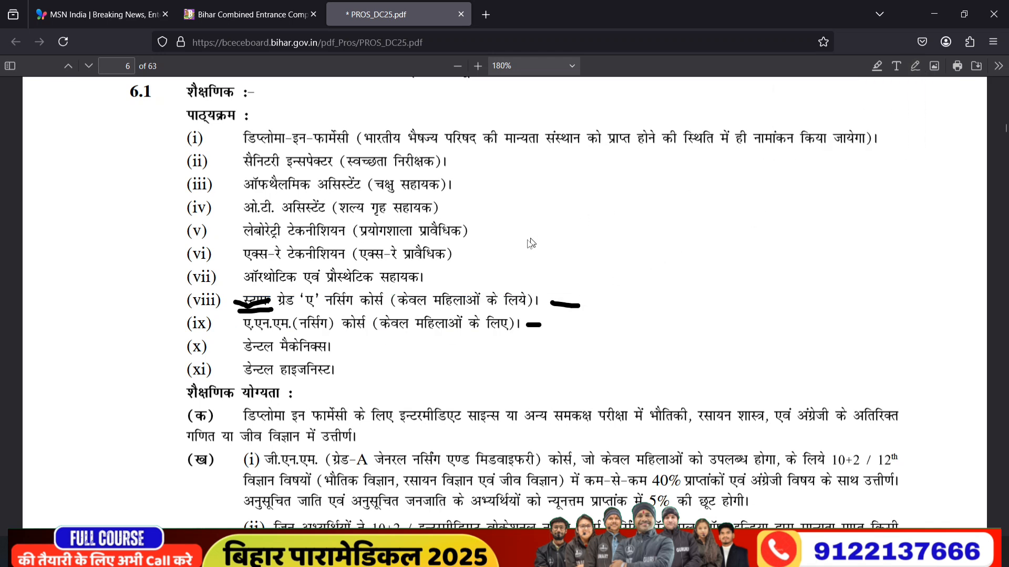
Review the remaining PM eligibility rules and the category-wise seat reservation percentages on page 7
scroll(516, 250, "down", 3)
scroll(516, 250, "down", 9)
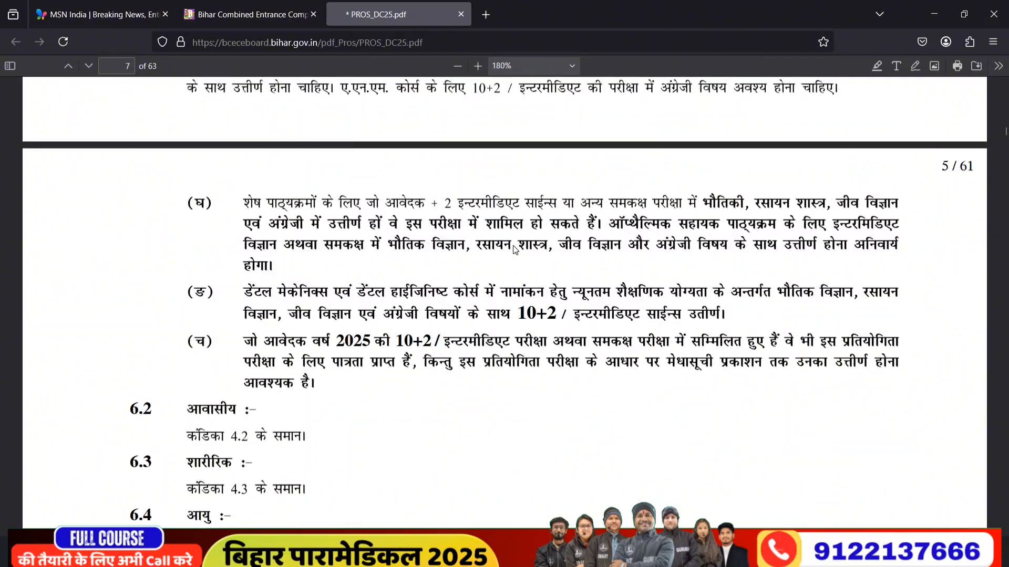
scroll(507, 253, "down", 14)
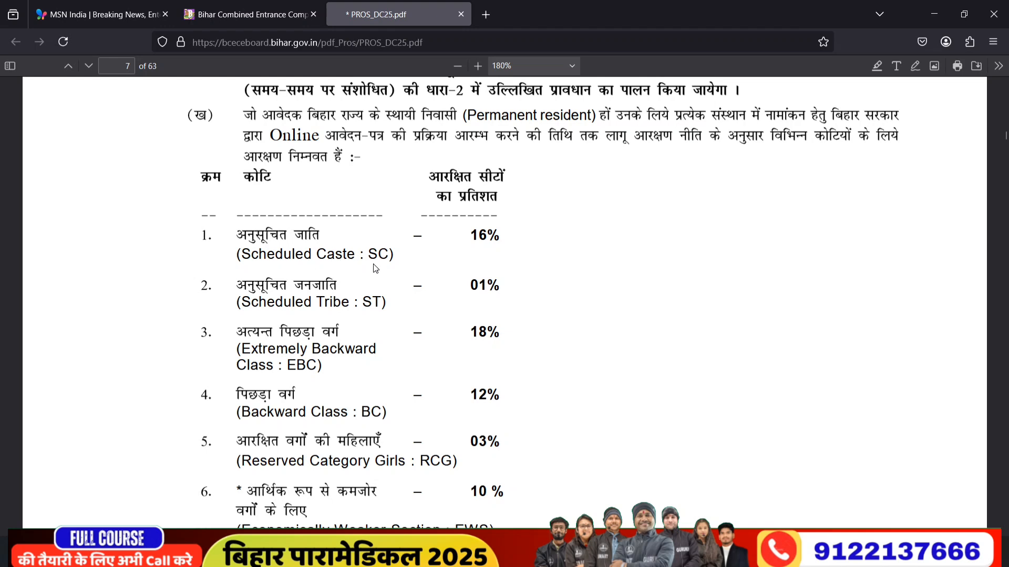
scroll(430, 266, "down", 2)
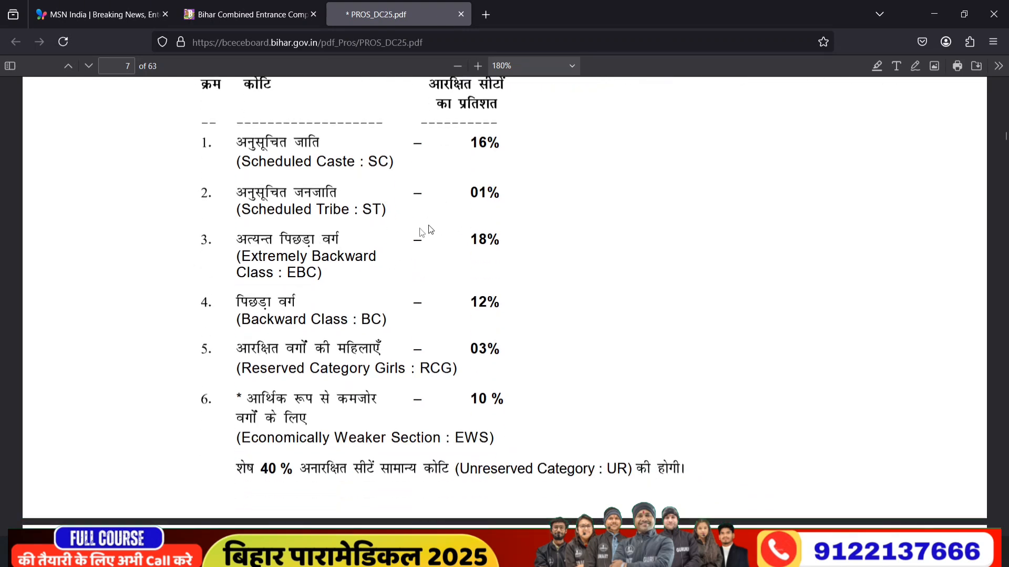
scroll(470, 252, "down", 2)
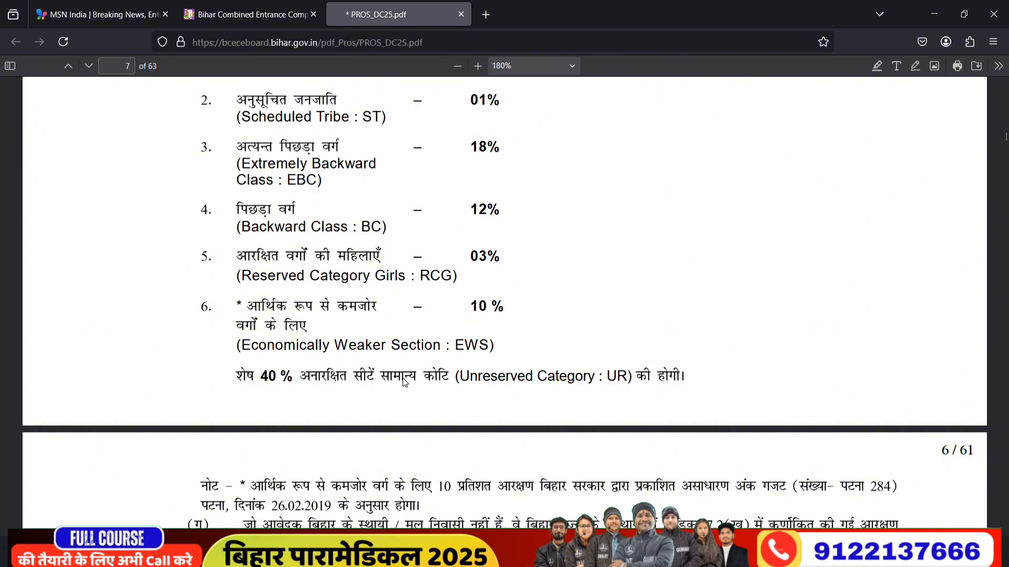
Go past the disability and servicemen quota rules and examine the PE and PM question paper patterns in section 9.3
scroll(405, 383, "down", 15)
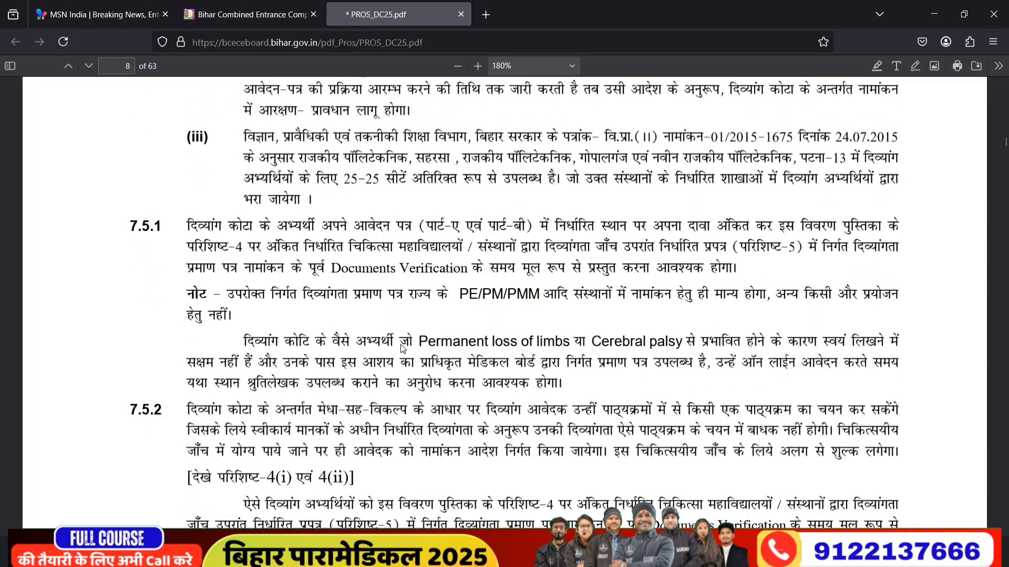
scroll(403, 349, "down", 8)
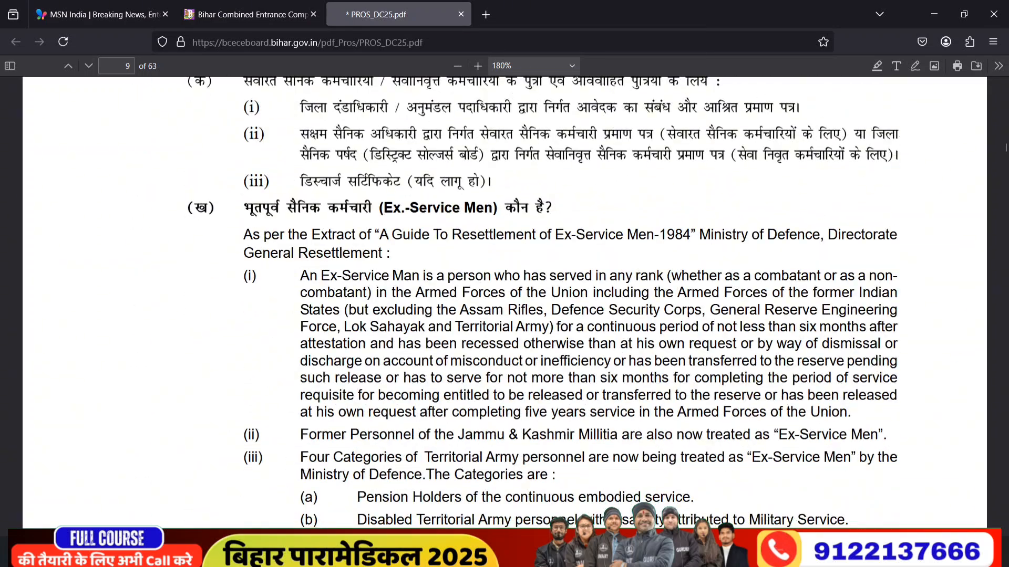
scroll(402, 344, "down", 10)
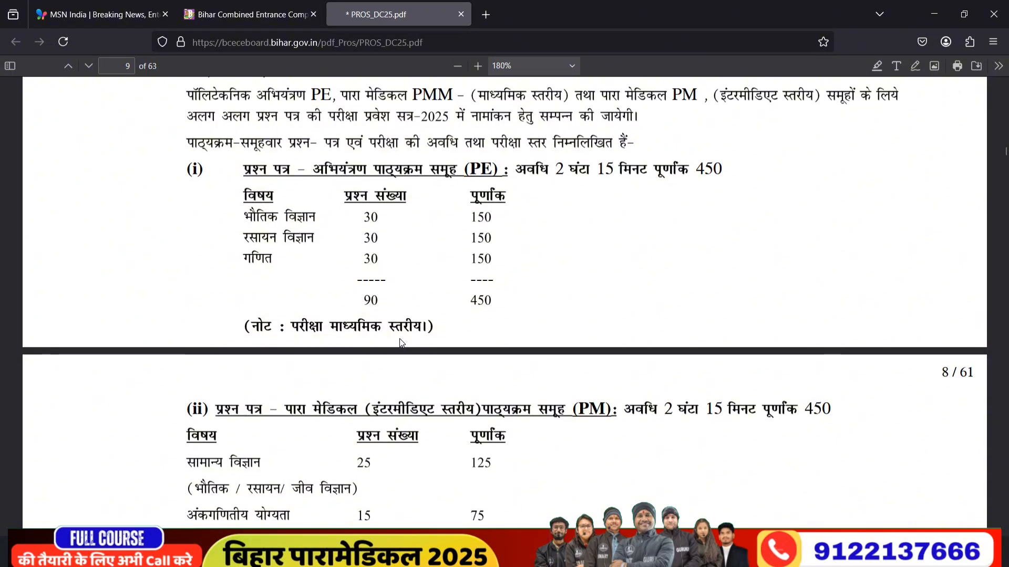
scroll(401, 344, "up", 3)
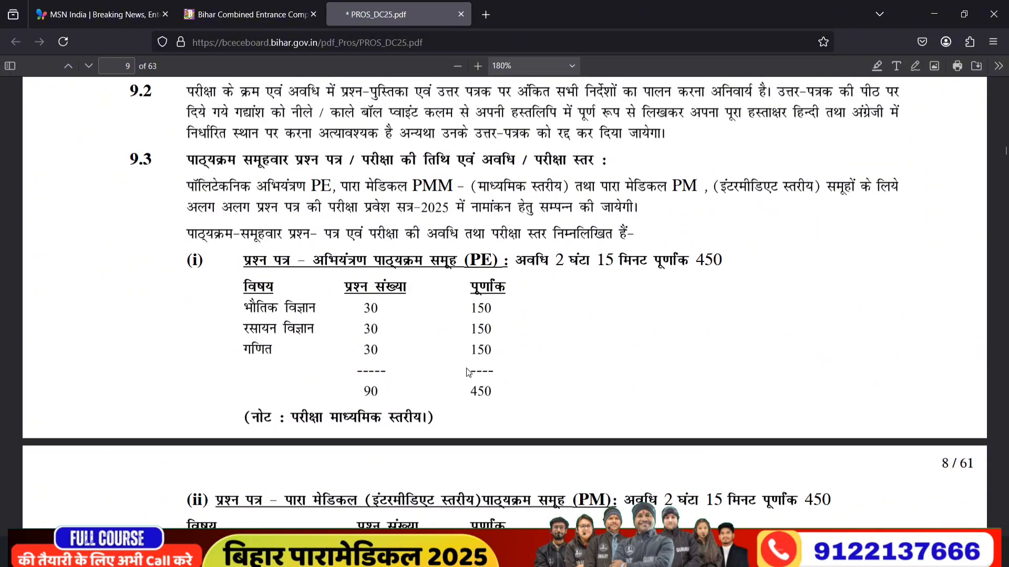
scroll(467, 372, "down", 6)
scroll(468, 371, "down", 6)
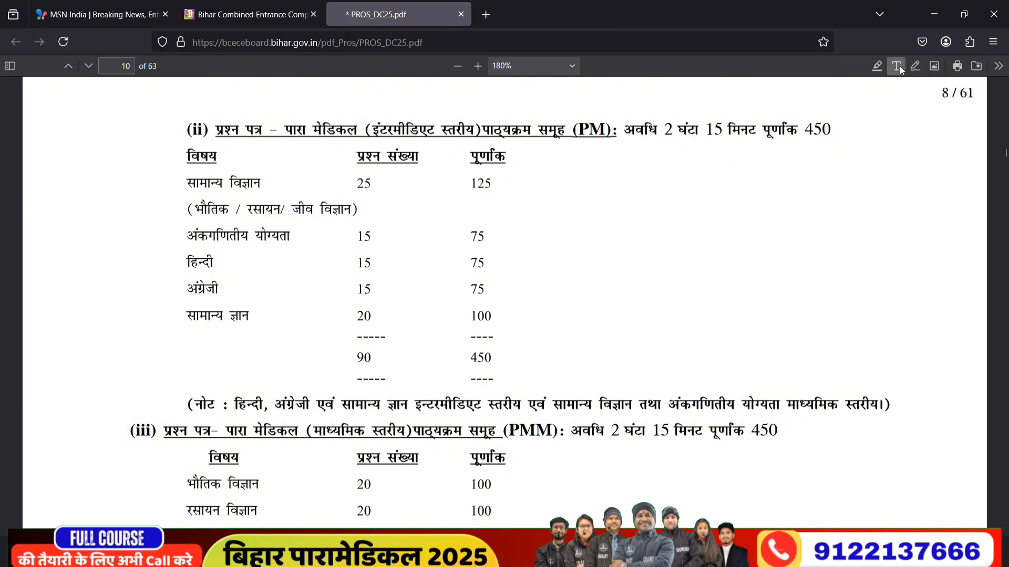
Highlight the biology subject (जीव विज्ञान) in the PM question paper table in green and reduce the highlight thickness
left_click(876, 66)
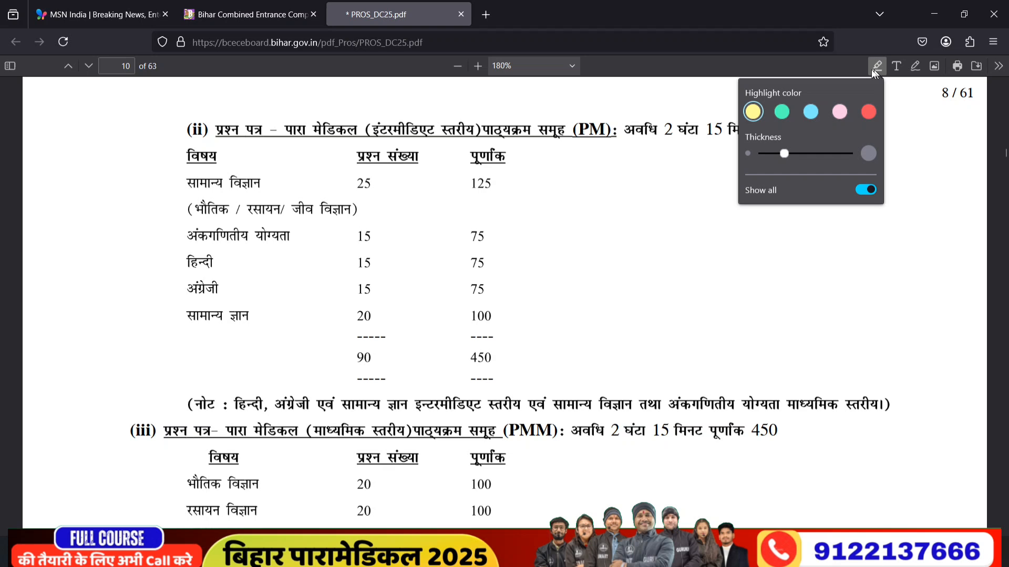
left_click(782, 111)
left_click_drag(291, 212, 360, 214)
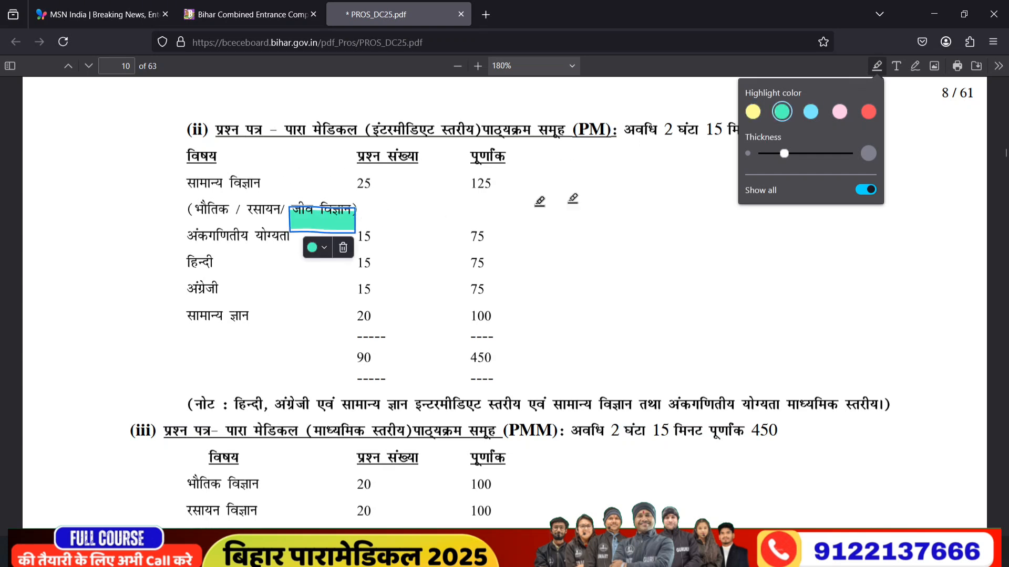
left_click_drag(771, 153, 767, 154)
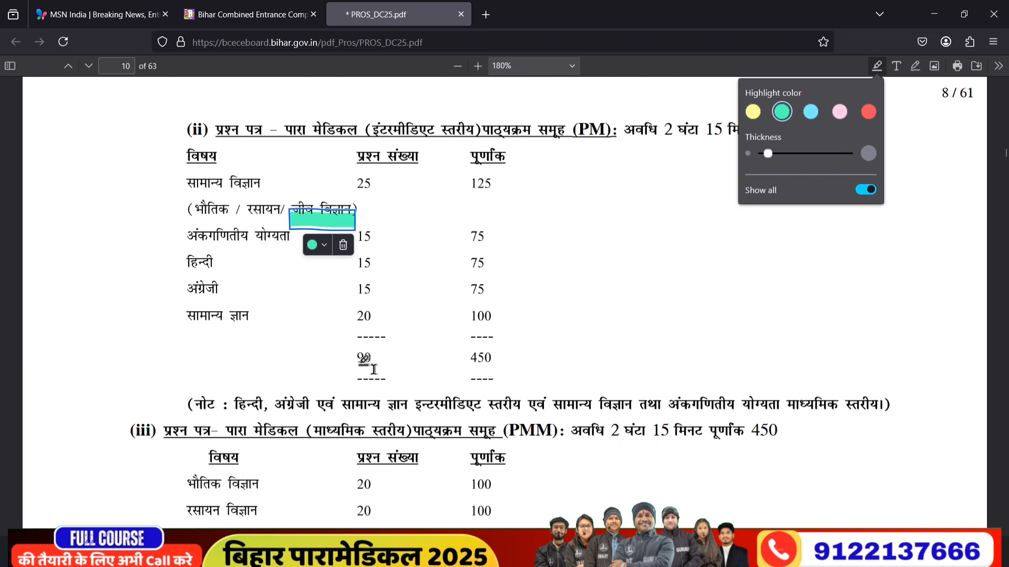
Highlight the total marks, 450, in the PM question paper table in green and leave highlighting mode
left_click(364, 353)
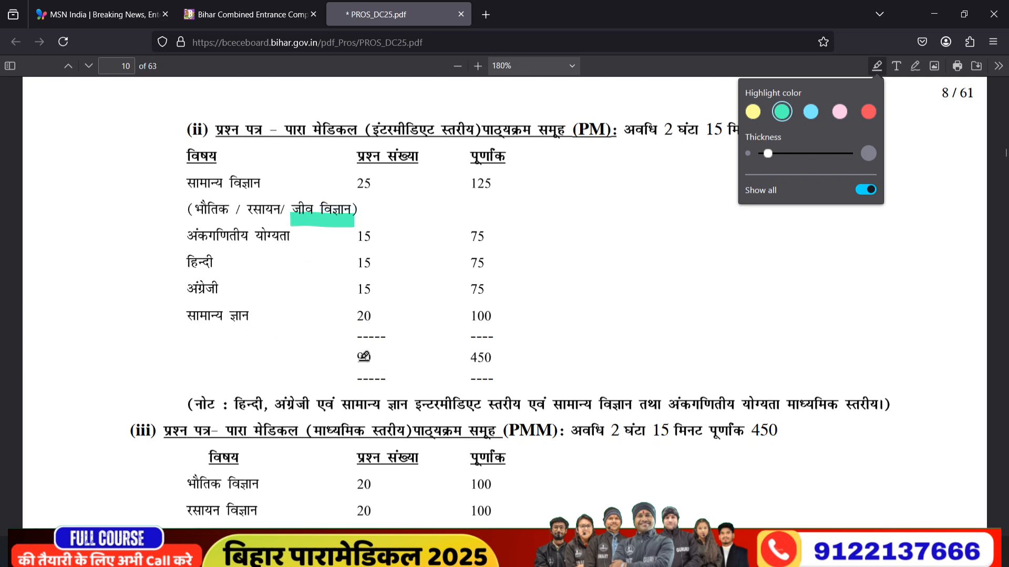
left_click_drag(462, 366, 496, 367)
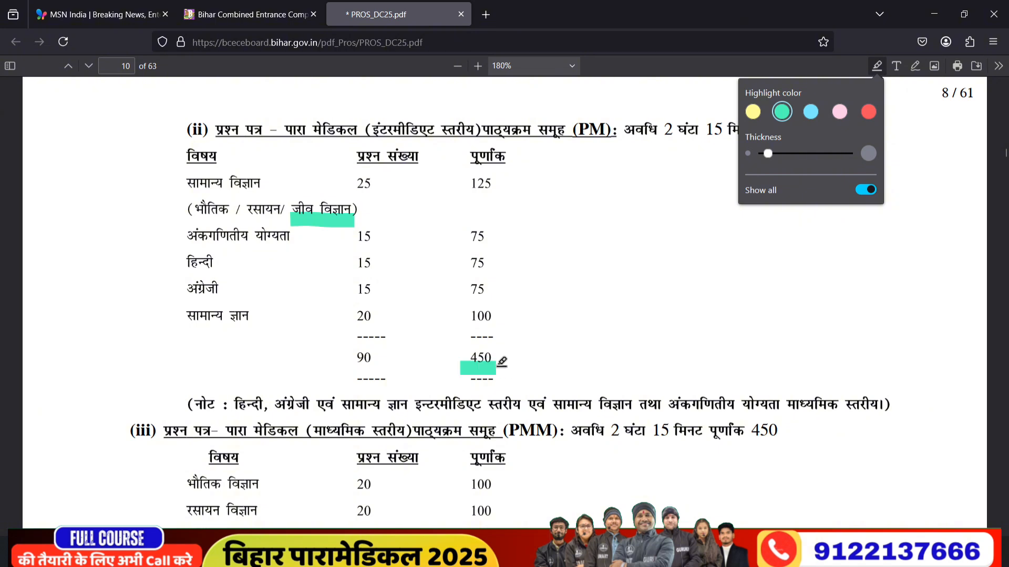
left_click(539, 330)
left_click(875, 67)
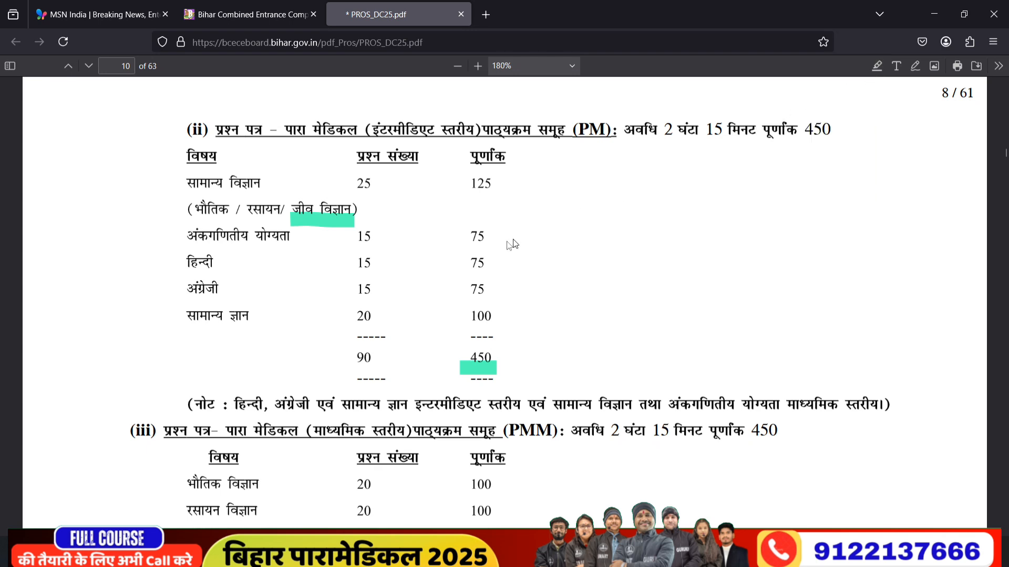
Highlight physics, chemistry, mathematics, Hindi and general knowledge in green in the PMM question paper subject list
scroll(457, 273, "down", 3)
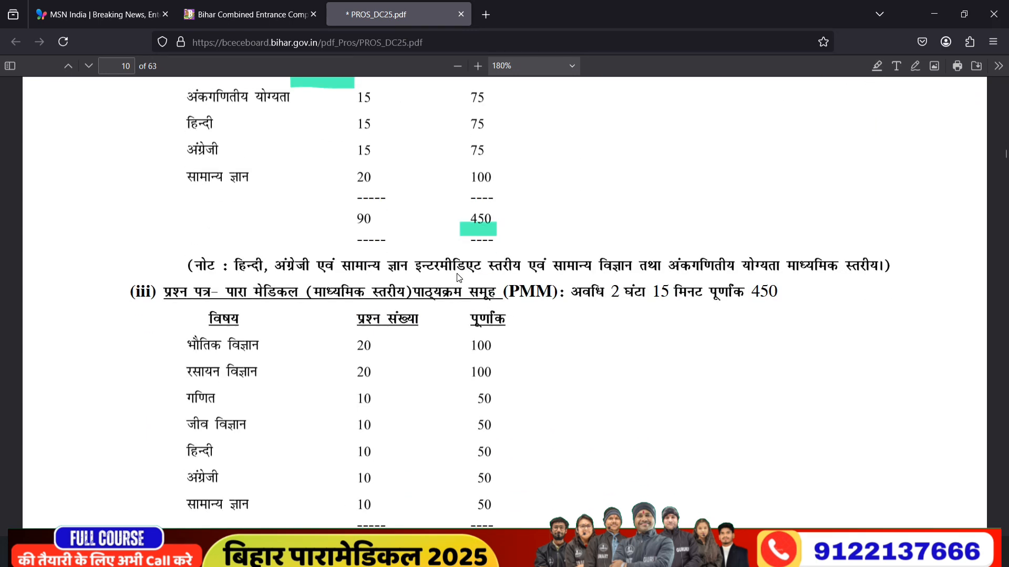
scroll(435, 315, "down", 2)
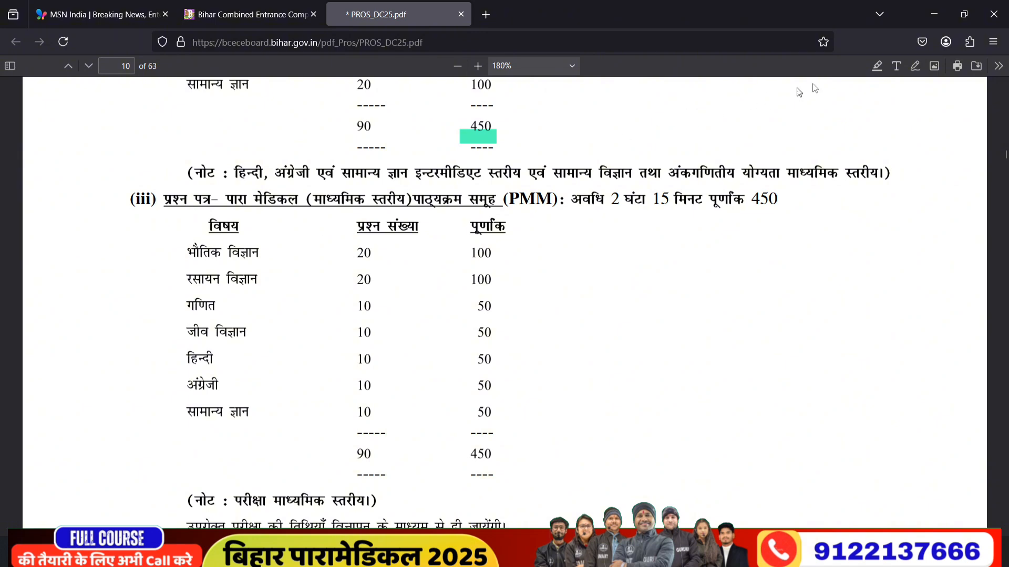
left_click(877, 66)
left_click_drag(181, 253, 260, 254)
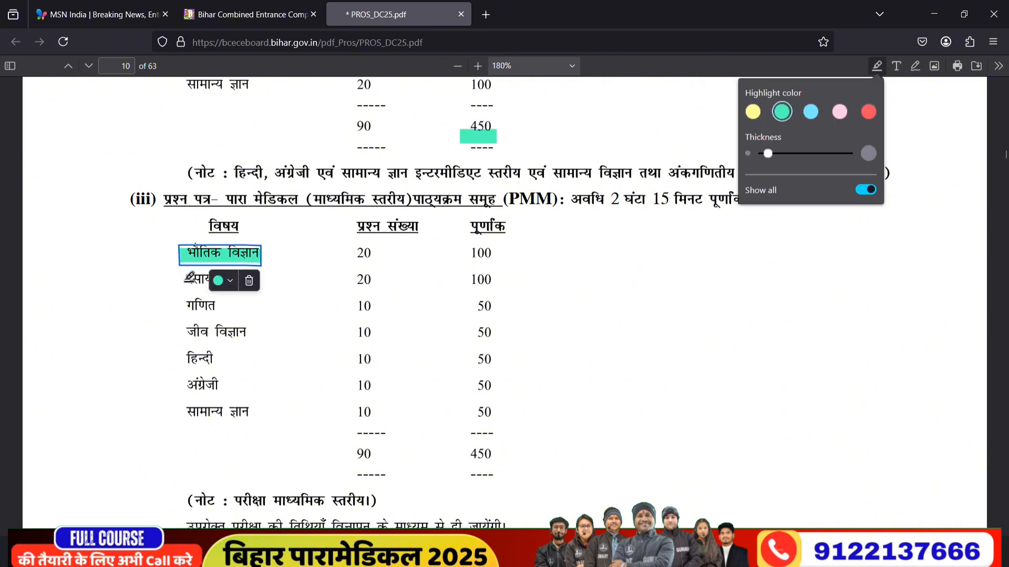
left_click_drag(185, 278, 263, 281)
left_click_drag(184, 305, 227, 307)
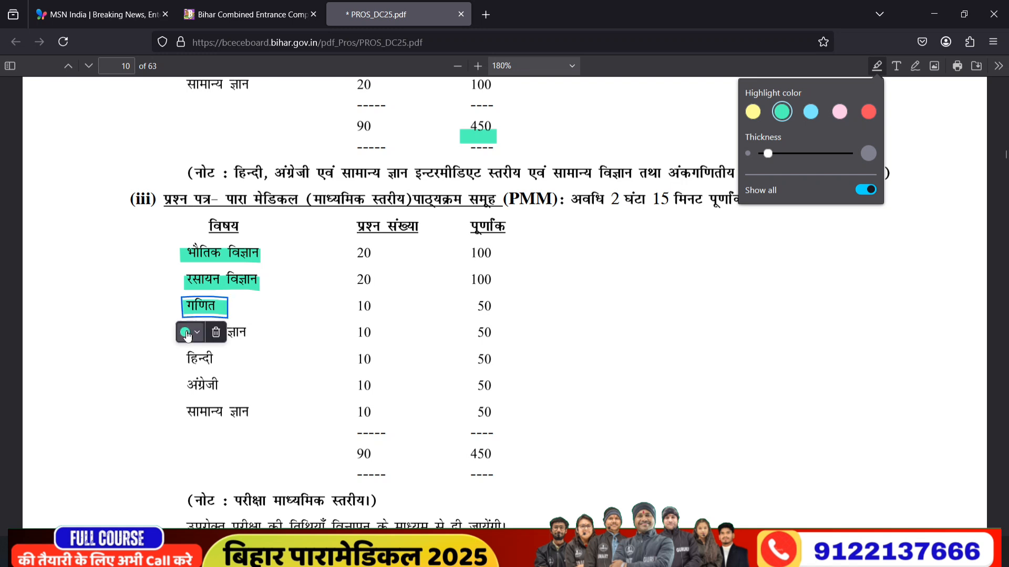
left_click_drag(177, 357, 223, 370)
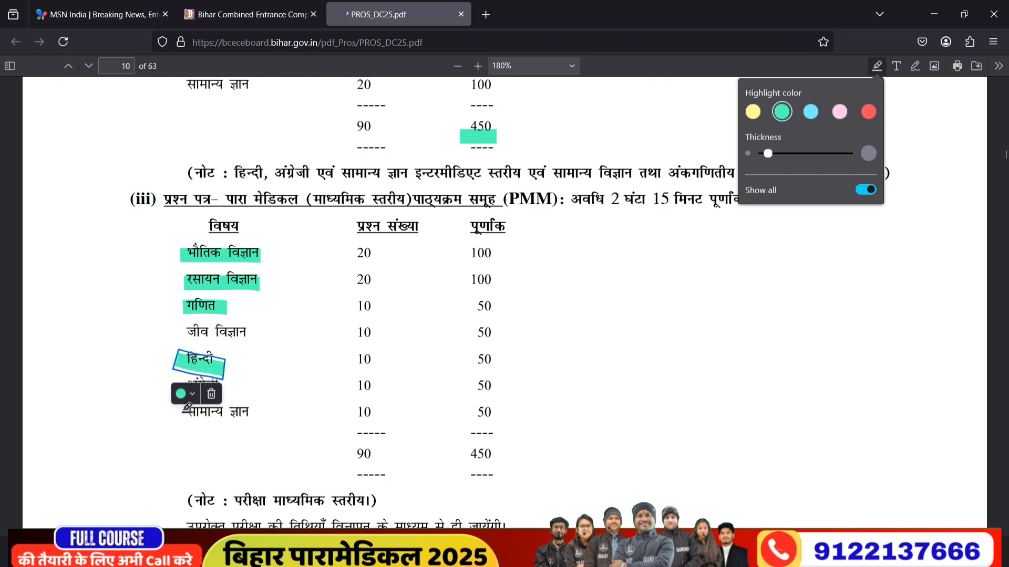
left_click_drag(183, 410, 266, 425)
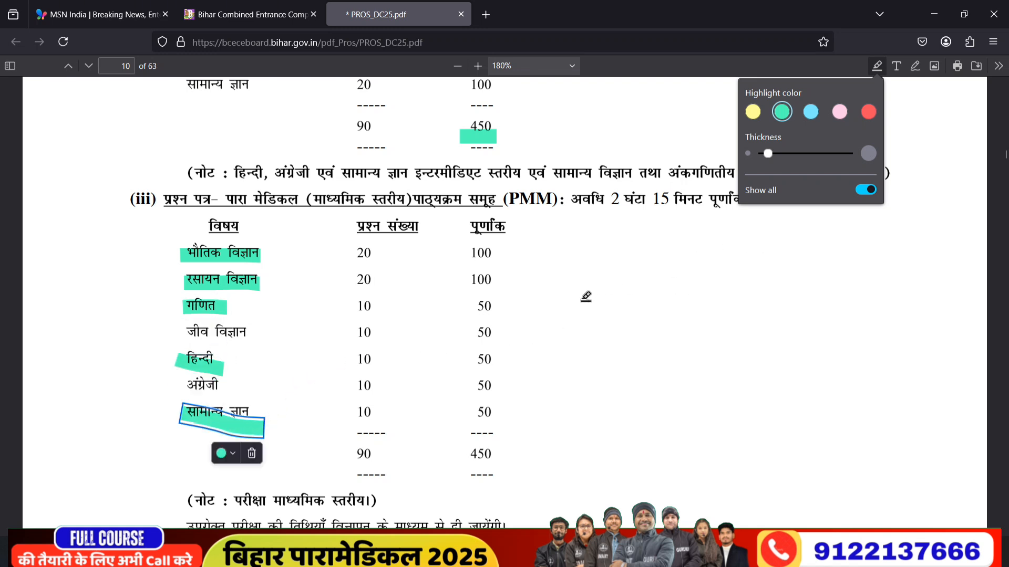
Go through the merit list and tie-breaking rules in sections 9.4 and 9.5 and the online application steps on page 9
scroll(704, 256, "down", 1)
scroll(662, 255, "down", 2)
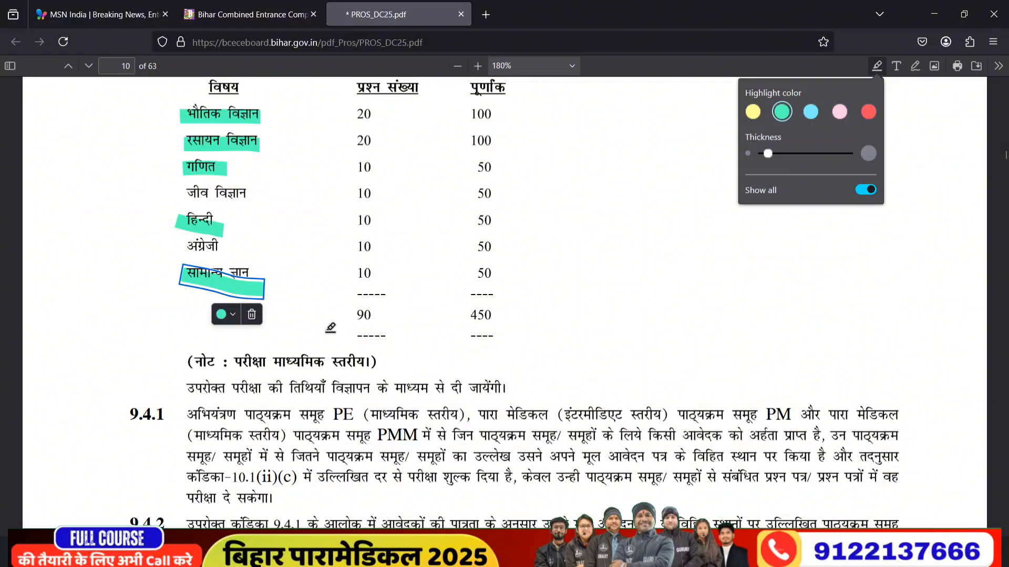
scroll(328, 318, "down", 3)
scroll(328, 318, "down", 8)
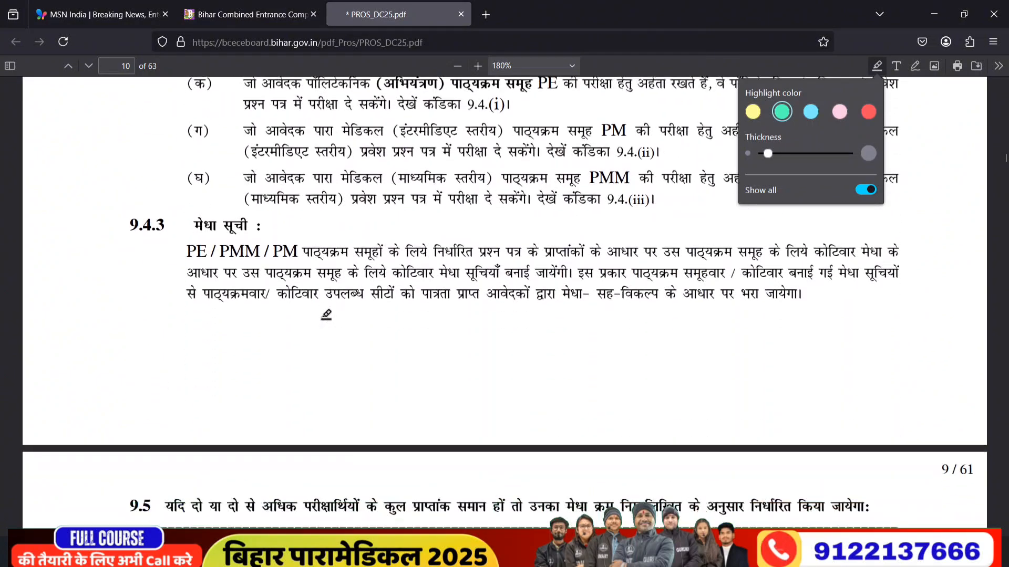
scroll(326, 314, "down", 10)
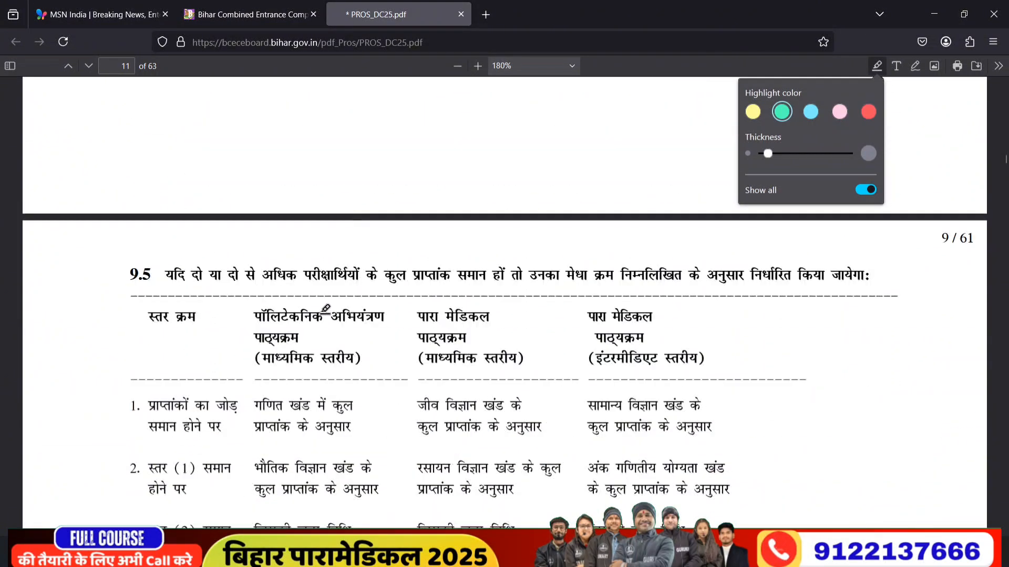
scroll(325, 308, "down", 6)
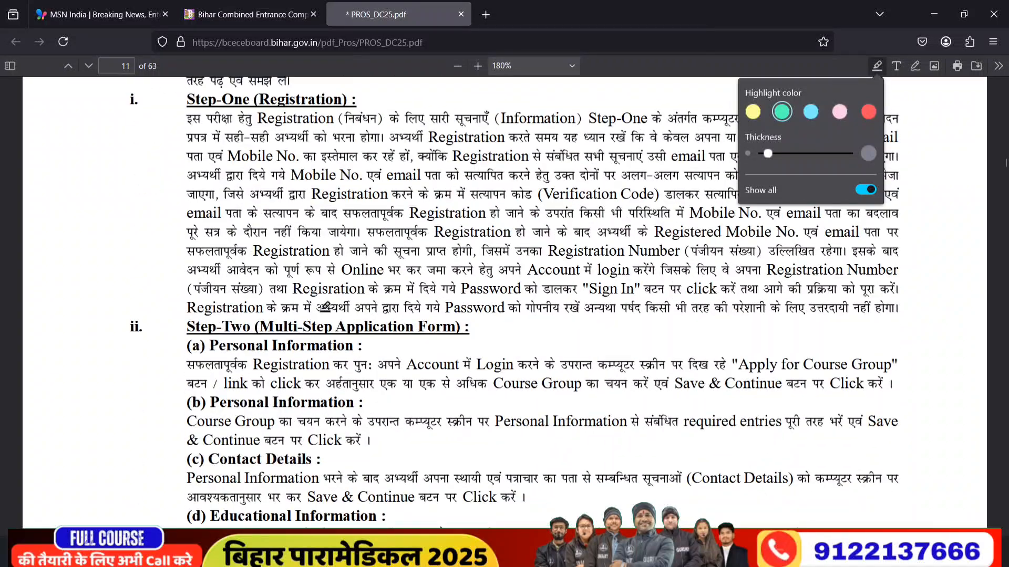
scroll(326, 307, "down", 3)
scroll(326, 307, "down", 3)
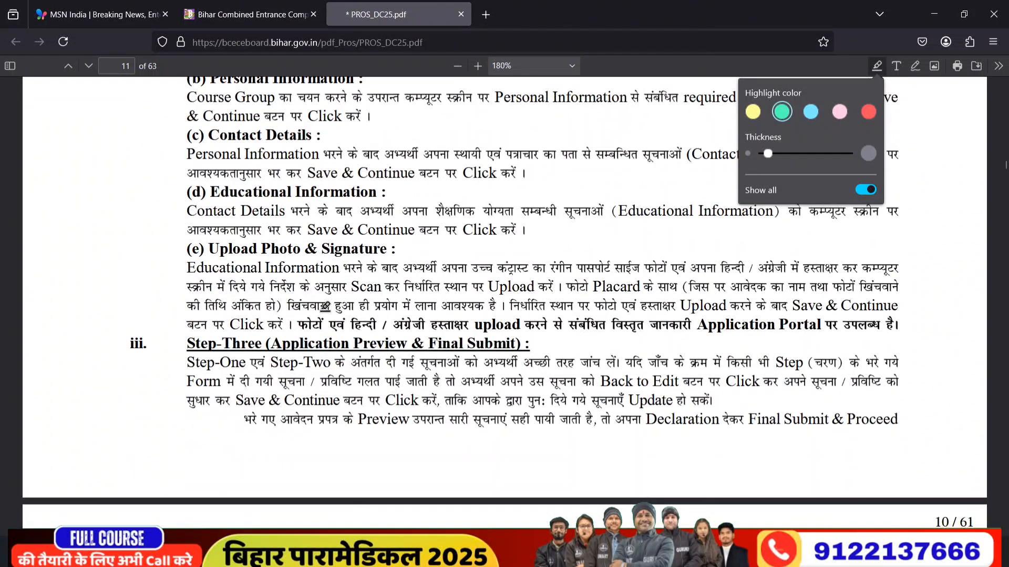
scroll(326, 306, "up", 4)
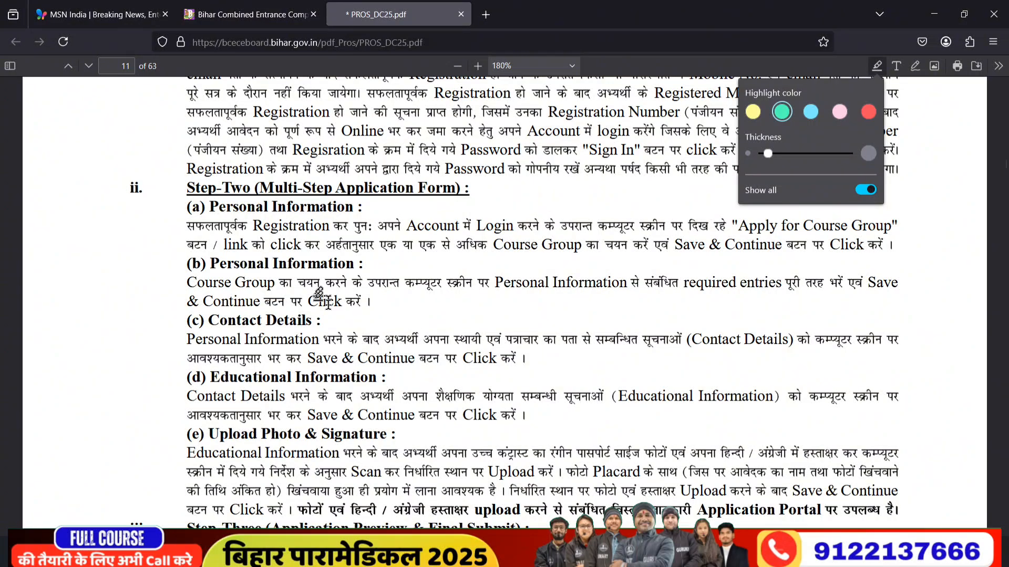
Examine the important DCECE 2025 dates on page 10 and the photograph requirements in section 11.2
scroll(318, 294, "down", 10)
scroll(315, 336, "down", 15)
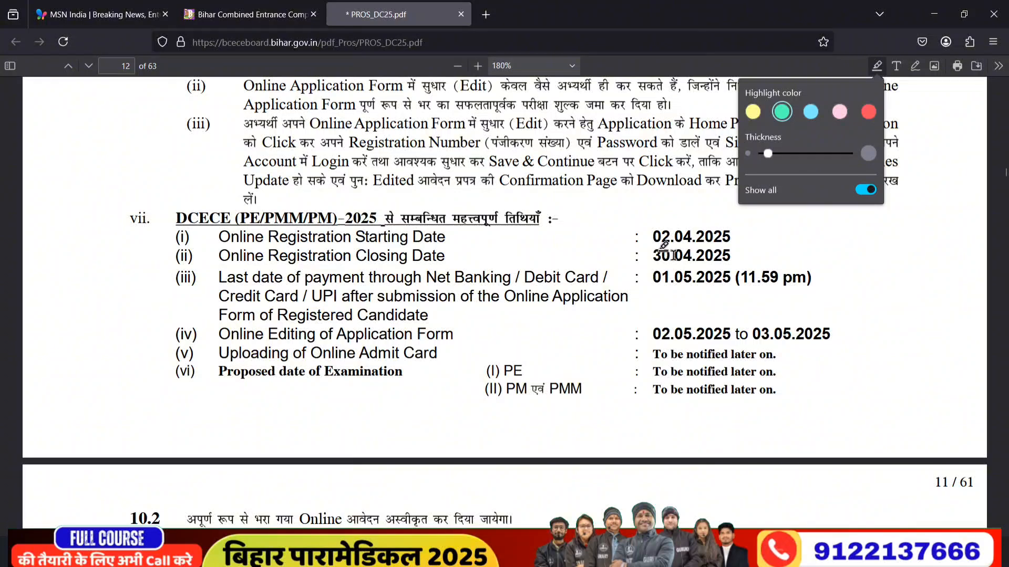
scroll(551, 283, "down", 6)
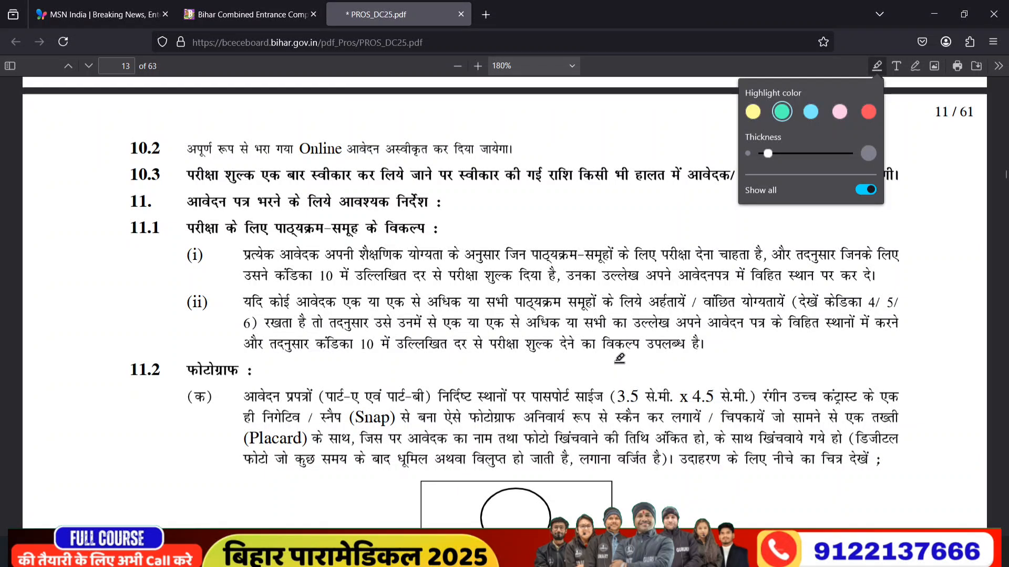
scroll(620, 359, "down", 3)
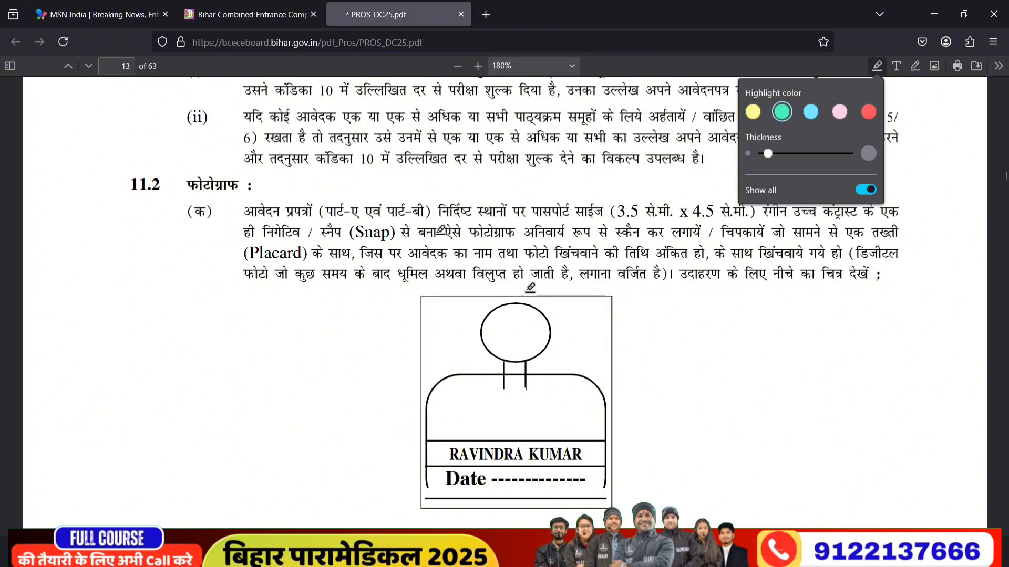
Switch to WhatsApp and view the shared Bihar paramedical form, Topper Batch and Gurukul batch promotional images
left_click(251, 16)
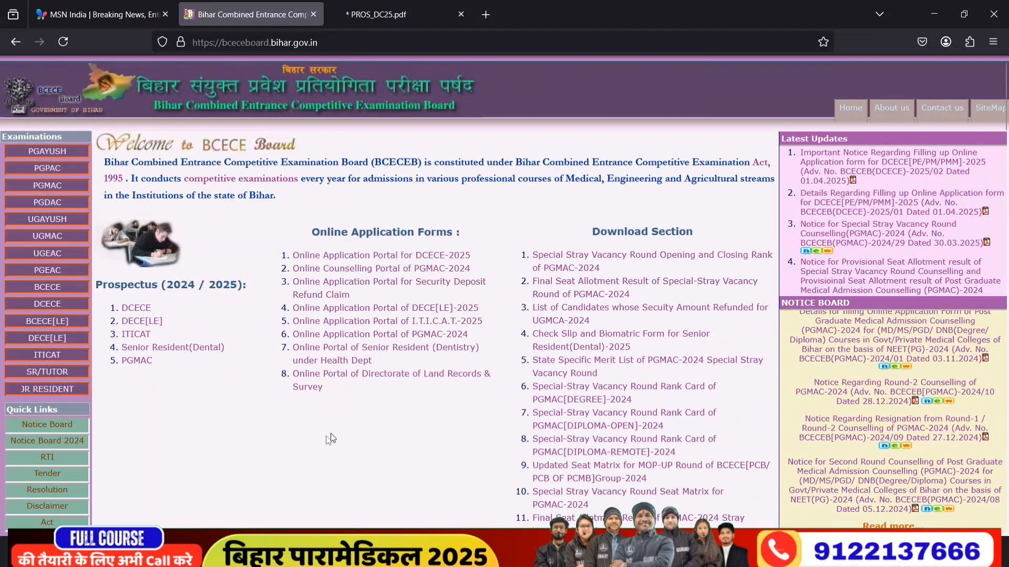
left_click(278, 483)
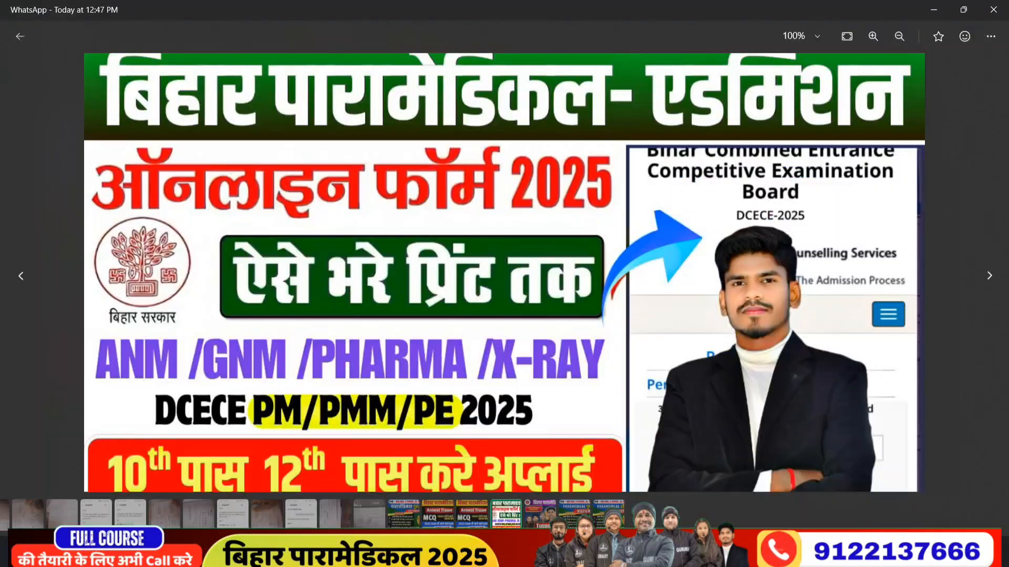
left_click(980, 286)
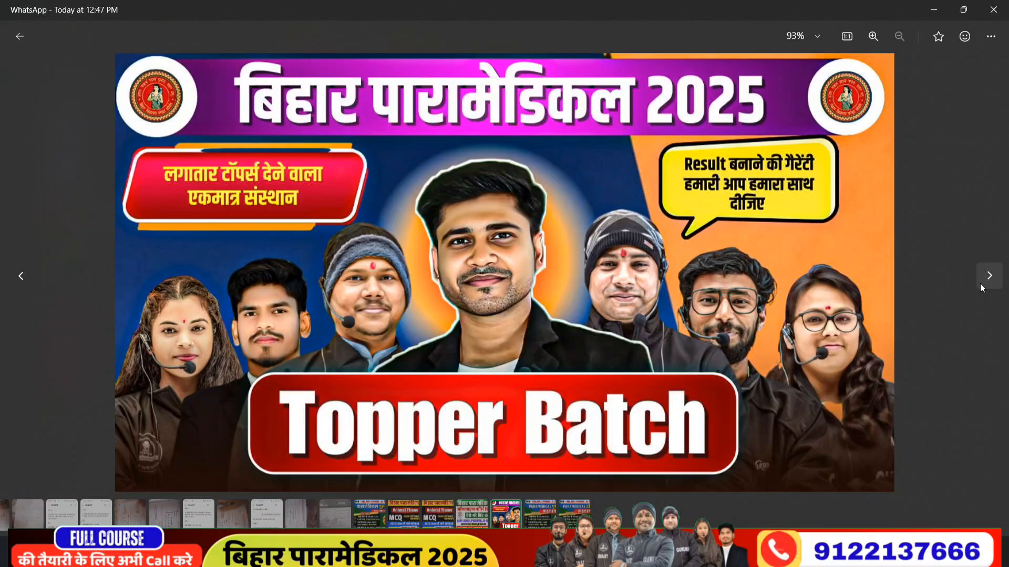
left_click(980, 286)
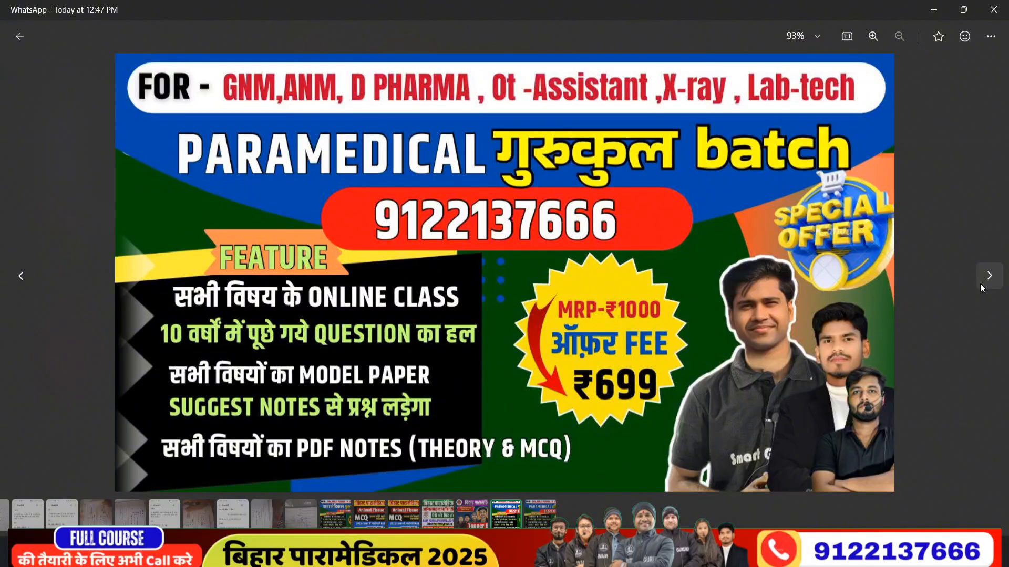
key("Escape")
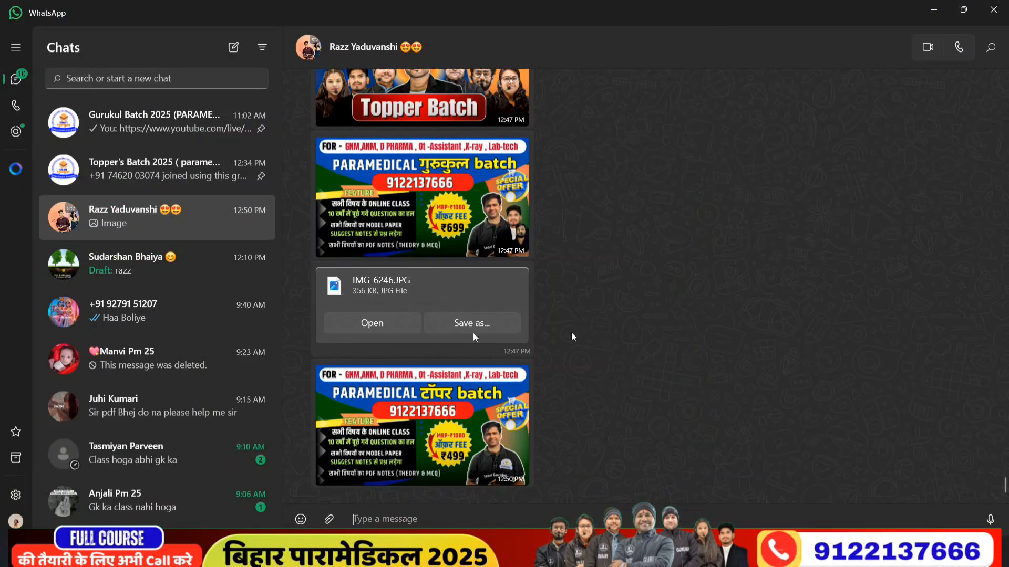
left_click(436, 402)
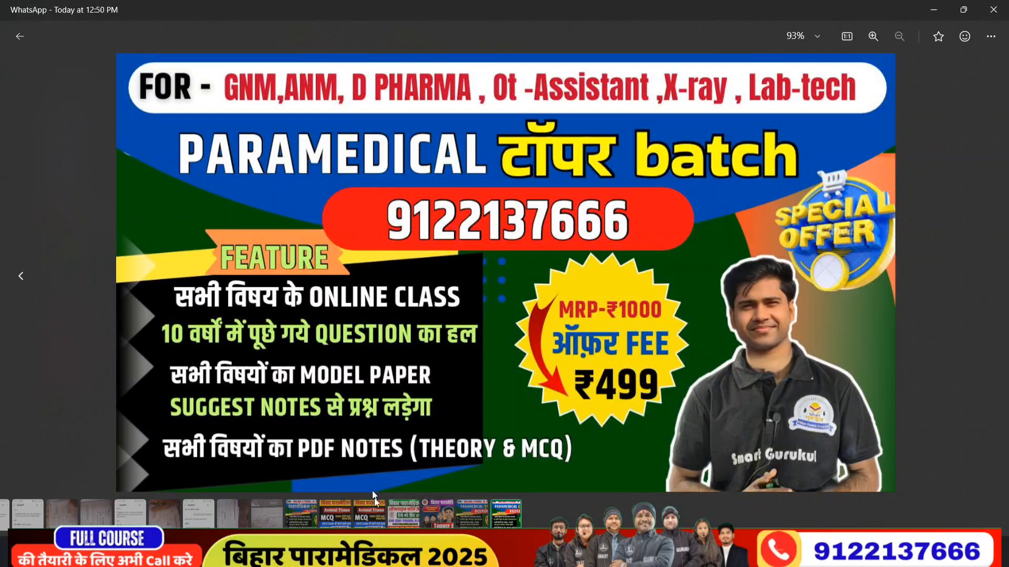
Switch to Chrome, search for BCECE in a new tab and open the official bceceboard.bihar.gov.in site
left_click(350, 555)
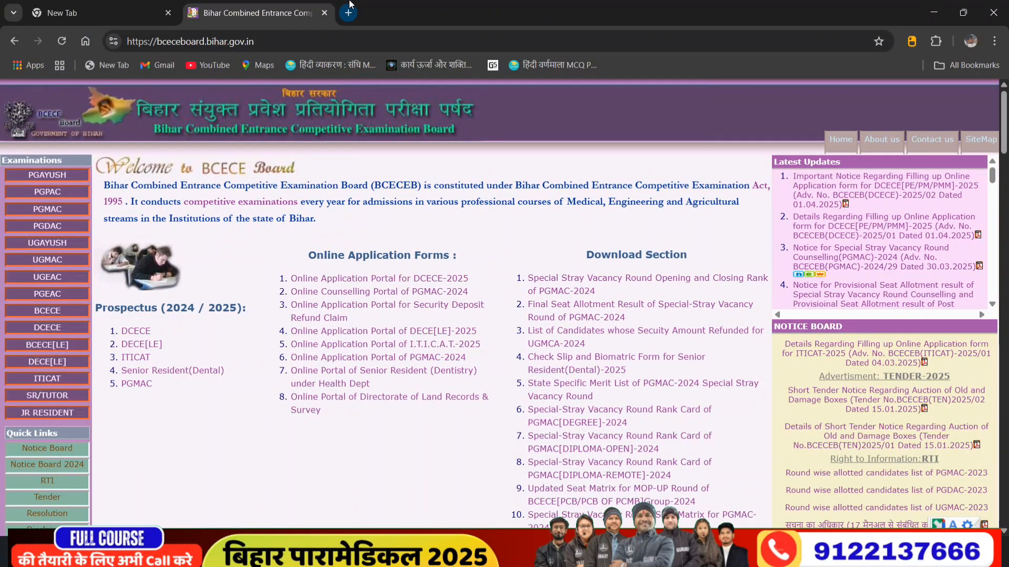
left_click(348, 13)
left_click(321, 44)
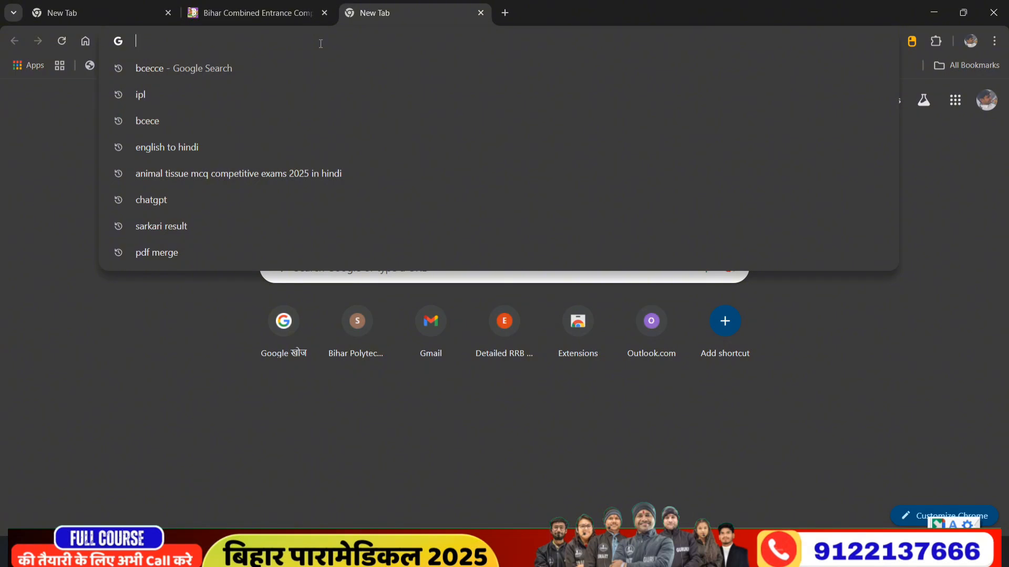
type("bceceboard.bihar.gov.in/BCECE[LE]Index.php")
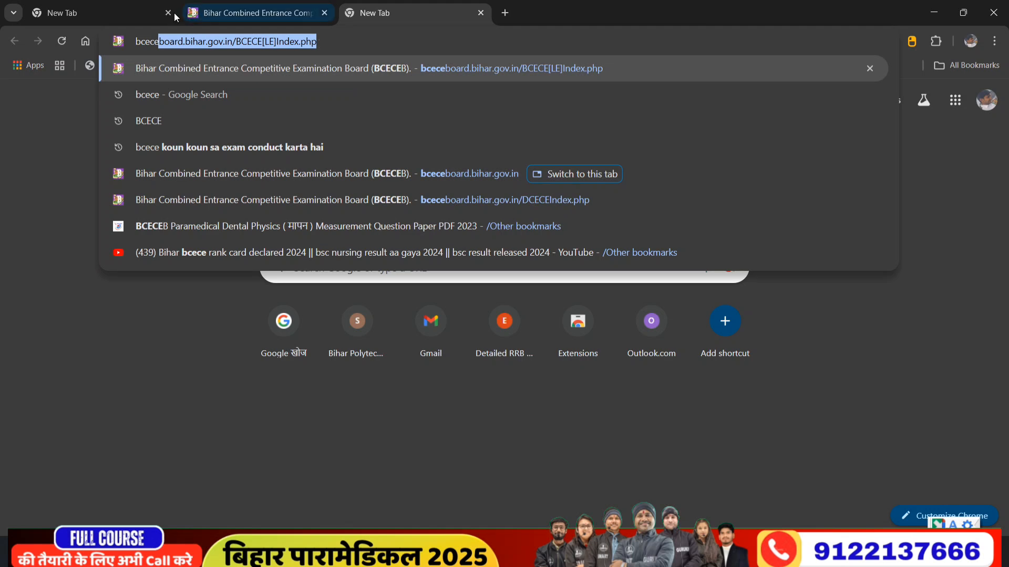
left_click(166, 118)
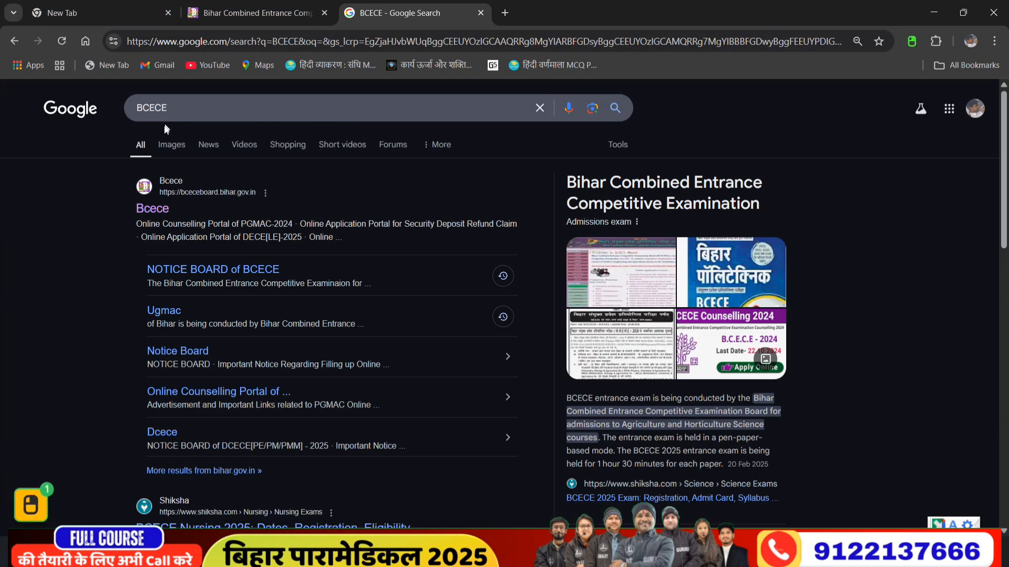
left_click(153, 209)
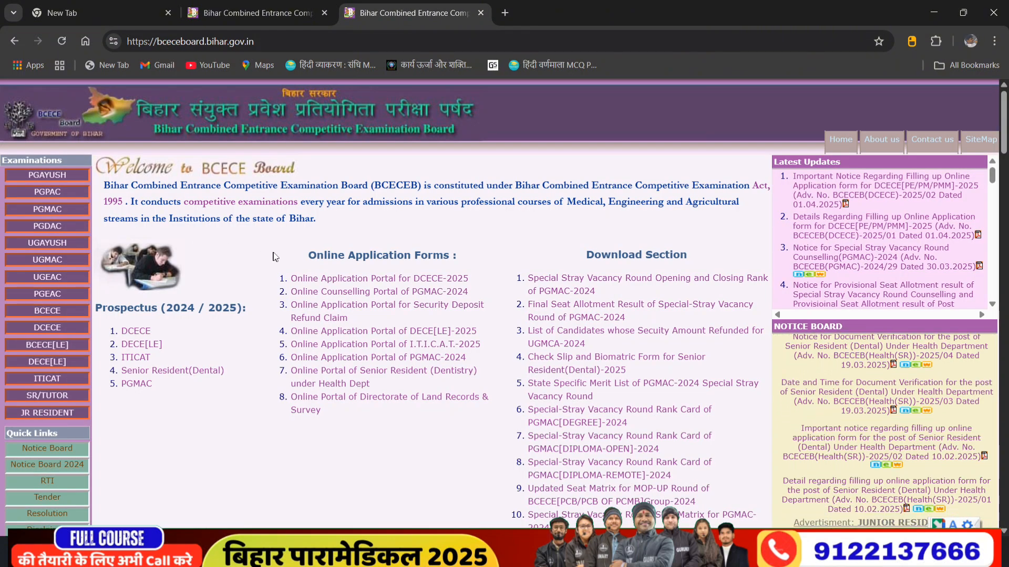
Point out the Online Application Forms heading and the DCECE-2025 application portal entry by selecting their text, and clear the selection
left_click_drag(388, 260, 474, 262)
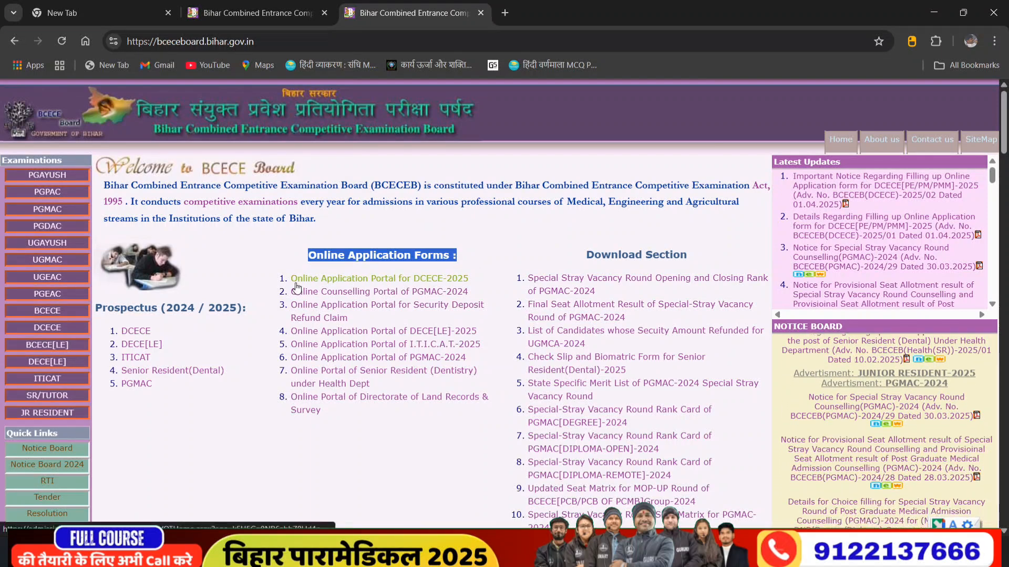
left_click_drag(291, 280, 482, 287)
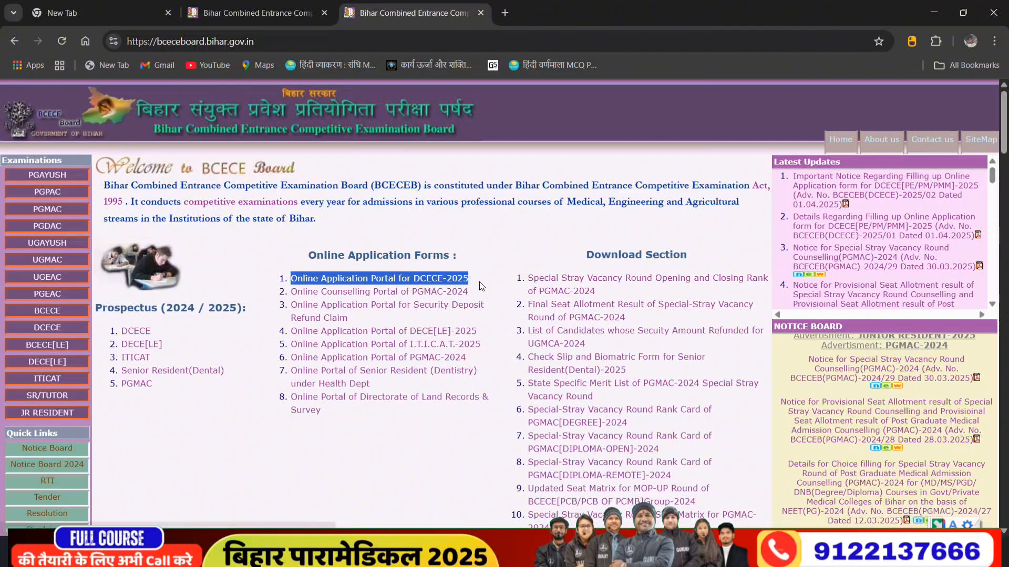
left_click(469, 253)
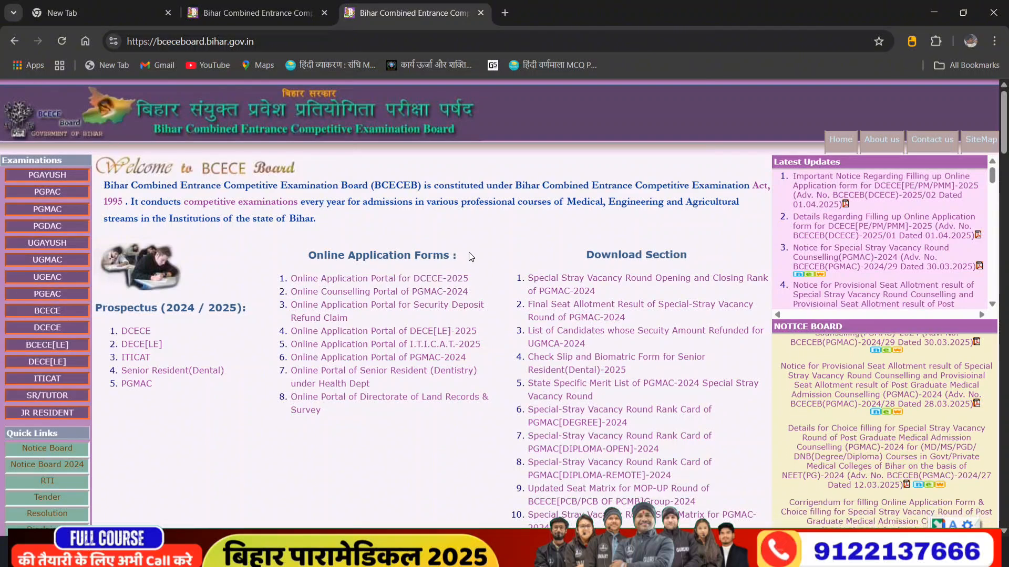
Open the DCECE-2025 online application portal, point out the Register your Profile section, and start a new registration
left_click(433, 279)
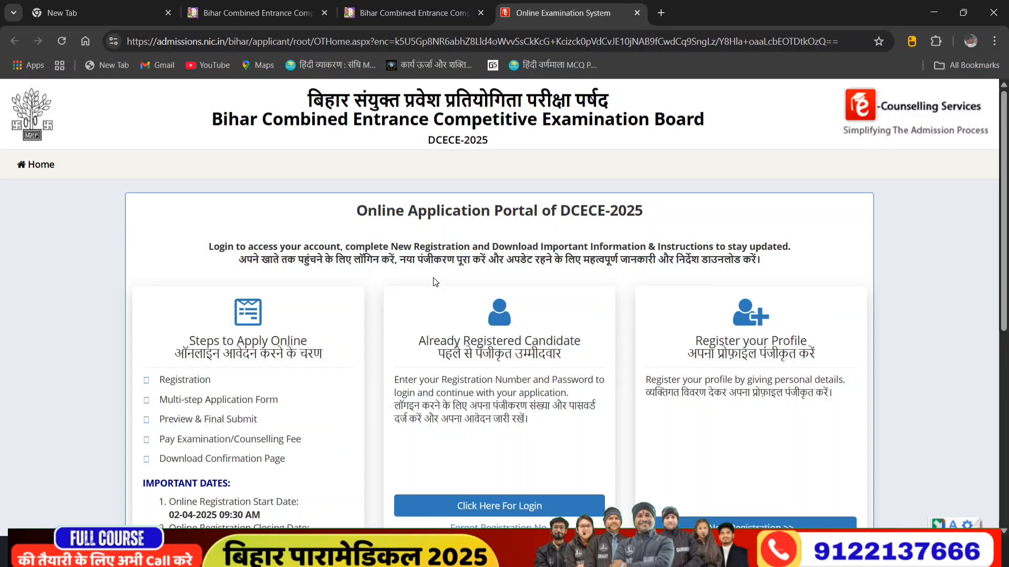
scroll(433, 283, "down", 3)
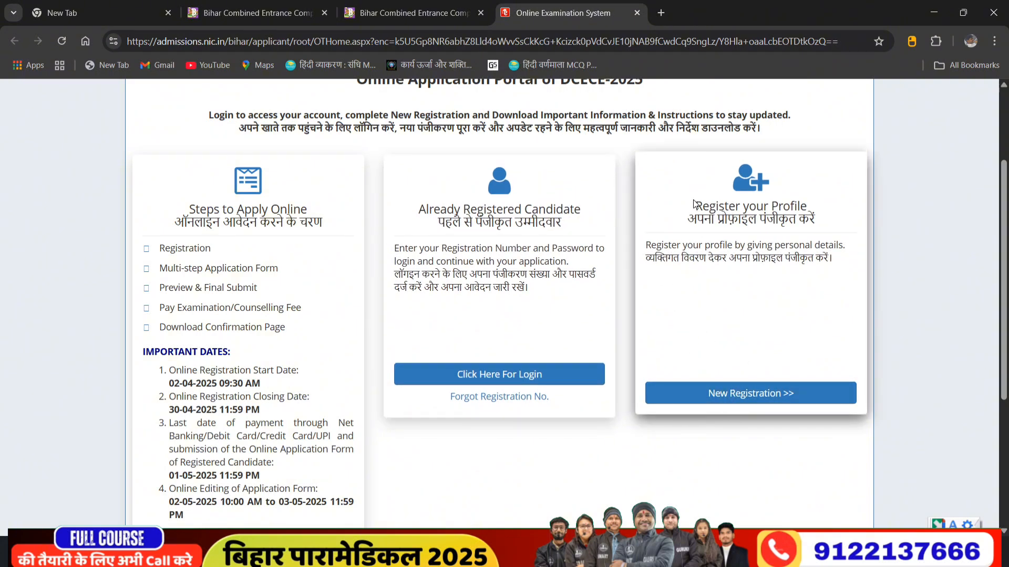
left_click_drag(693, 206, 835, 214)
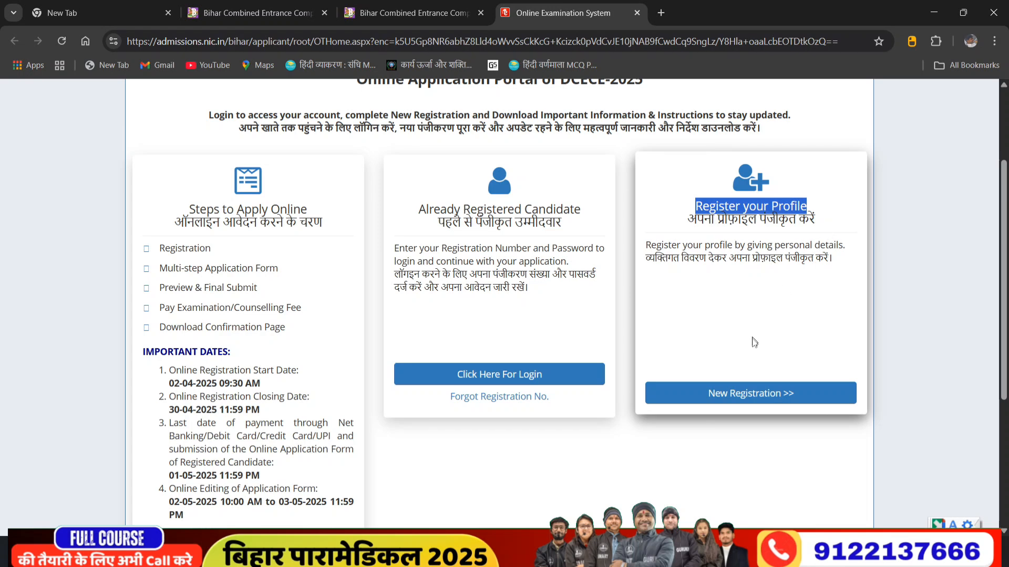
left_click(746, 393)
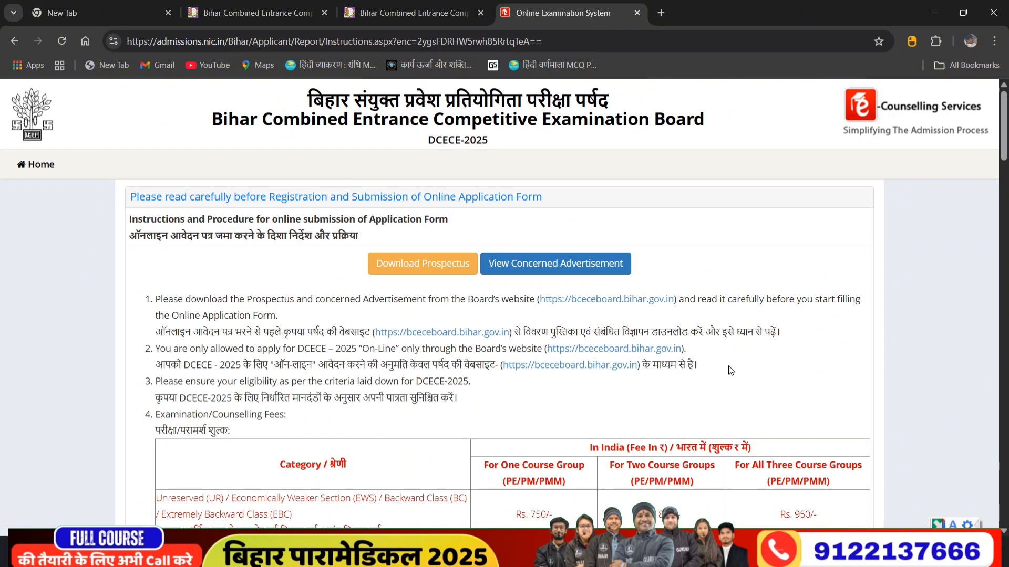
Point out the one-course-group heading and its examination fee for each of the three categories by selecting their text
scroll(699, 316, "down", 5)
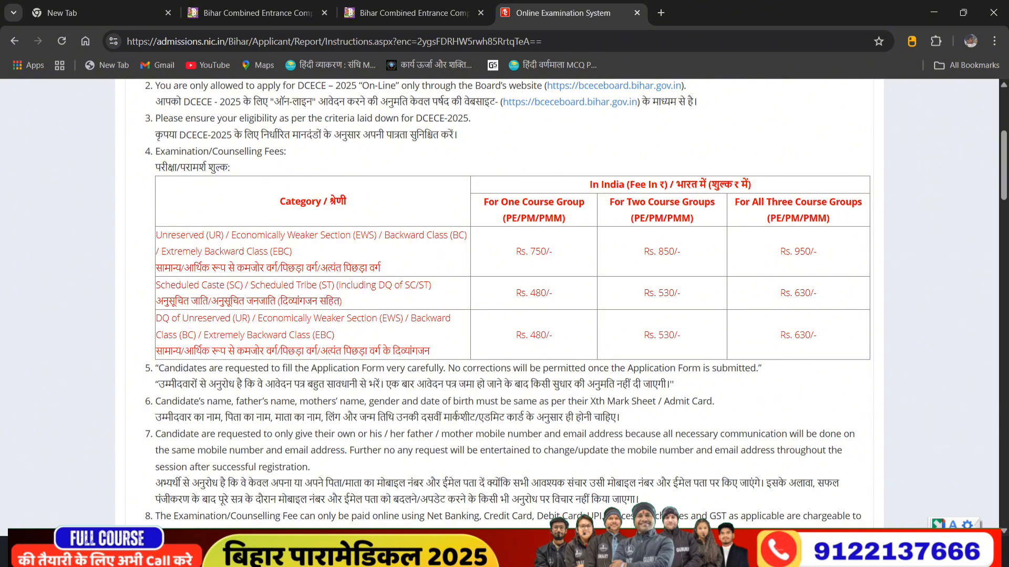
left_click_drag(500, 219, 587, 223)
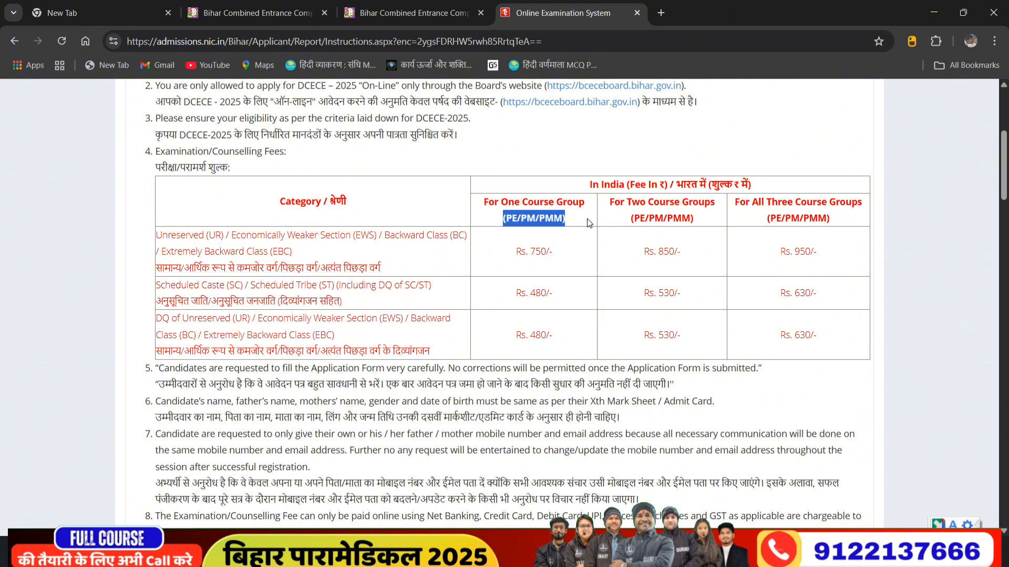
left_click_drag(516, 252, 573, 254)
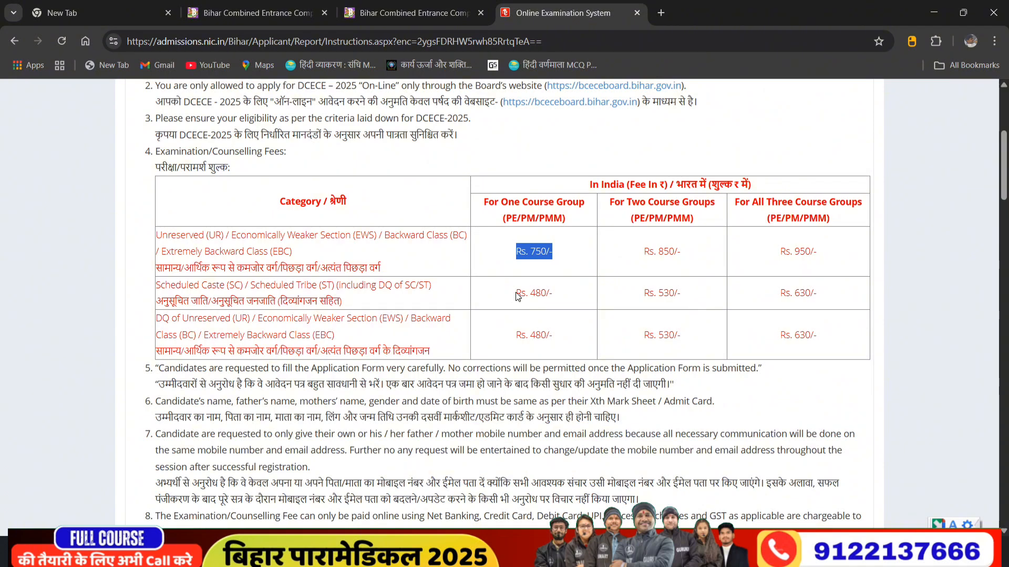
left_click_drag(514, 293, 565, 300)
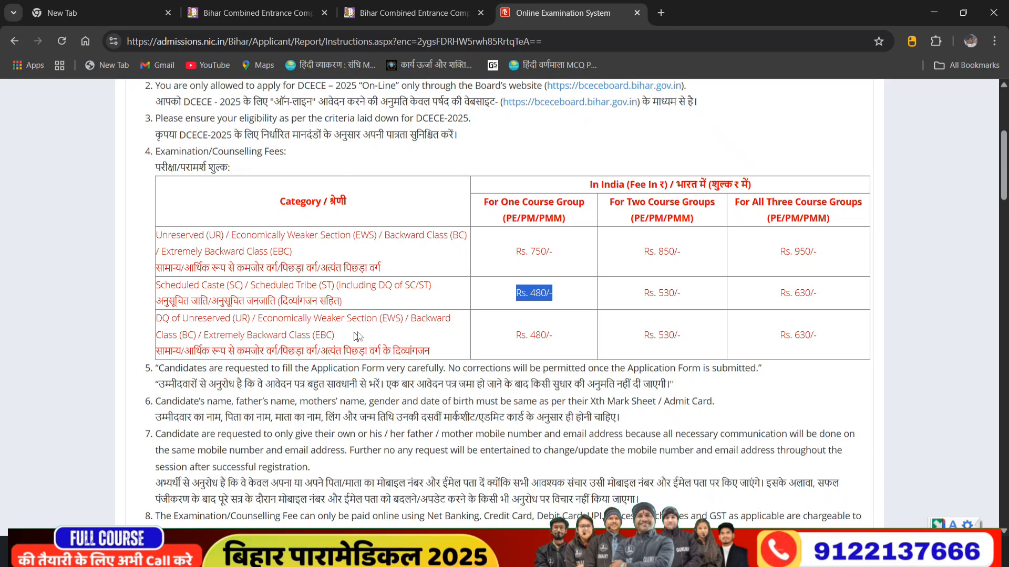
left_click_drag(515, 339, 561, 339)
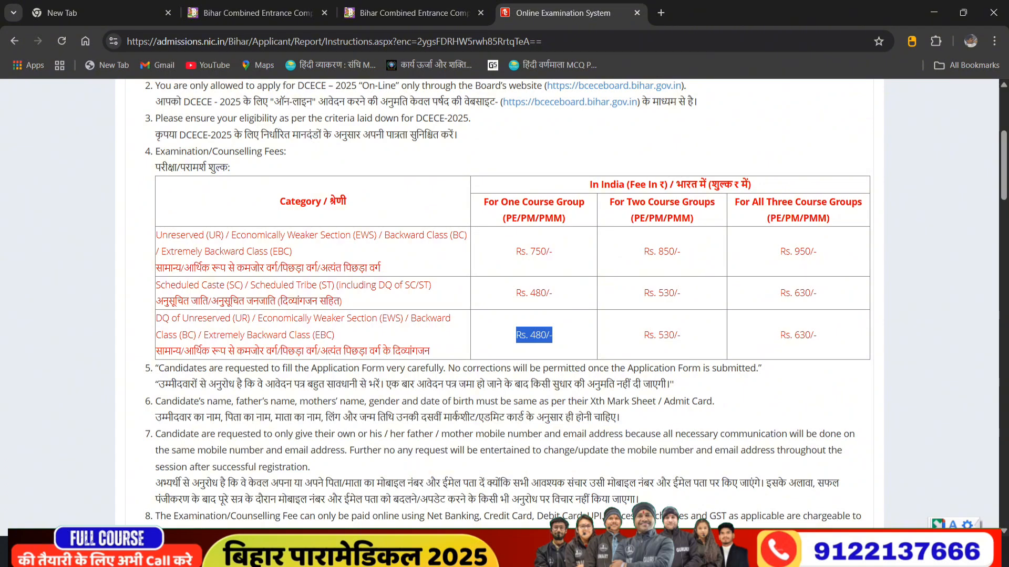
Point out the two-course-groups heading and its examination fee for each category by selecting their text
left_click(632, 220)
left_click_drag(632, 220, 666, 219)
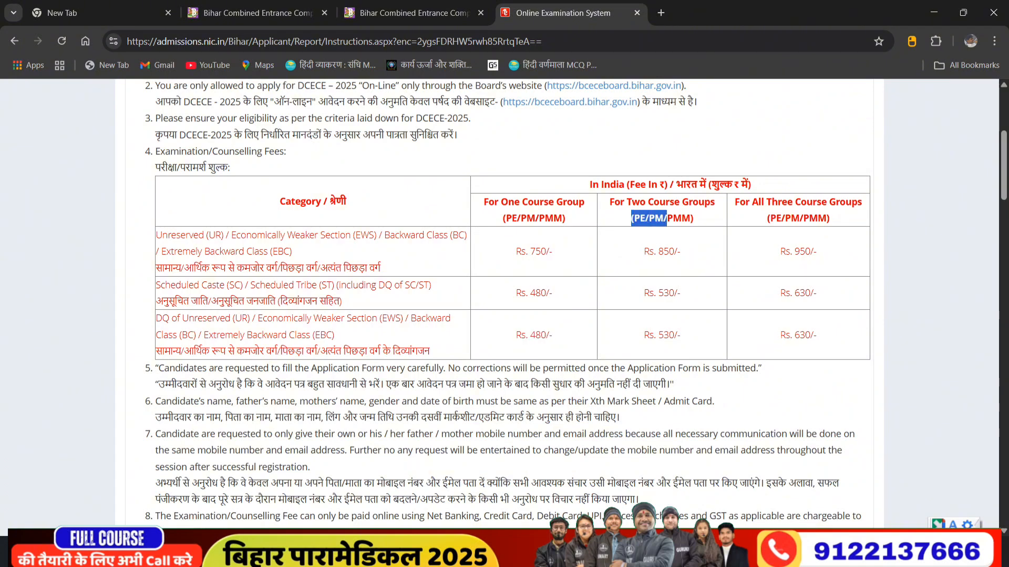
left_click_drag(643, 254, 692, 253)
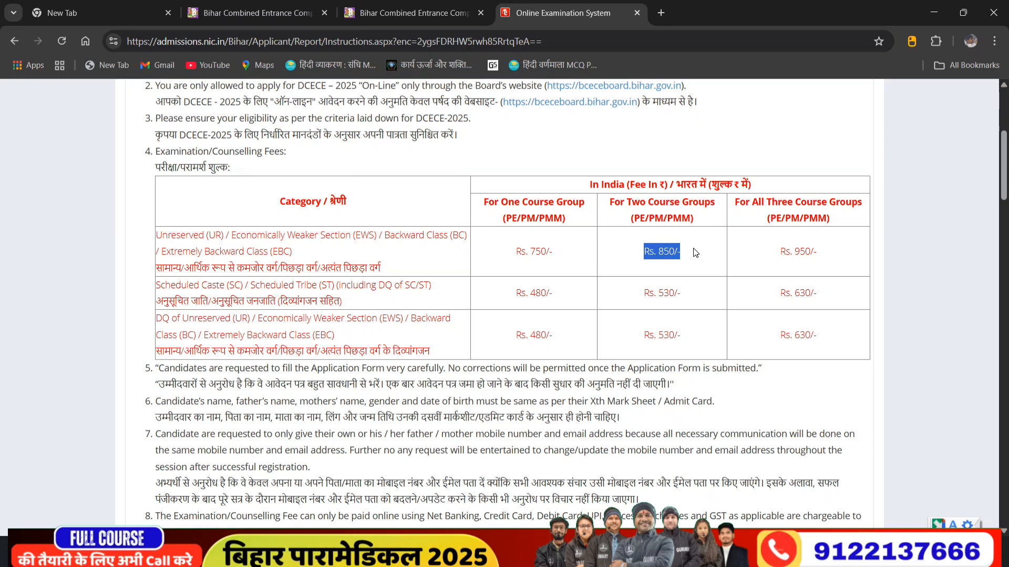
left_click_drag(641, 296, 692, 298)
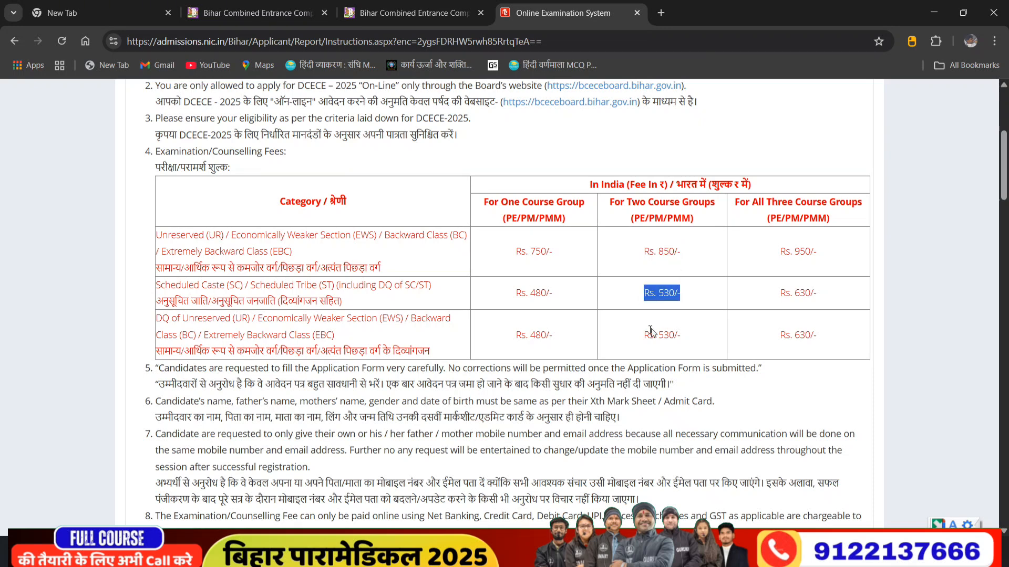
left_click(642, 336)
left_click_drag(643, 339, 696, 340)
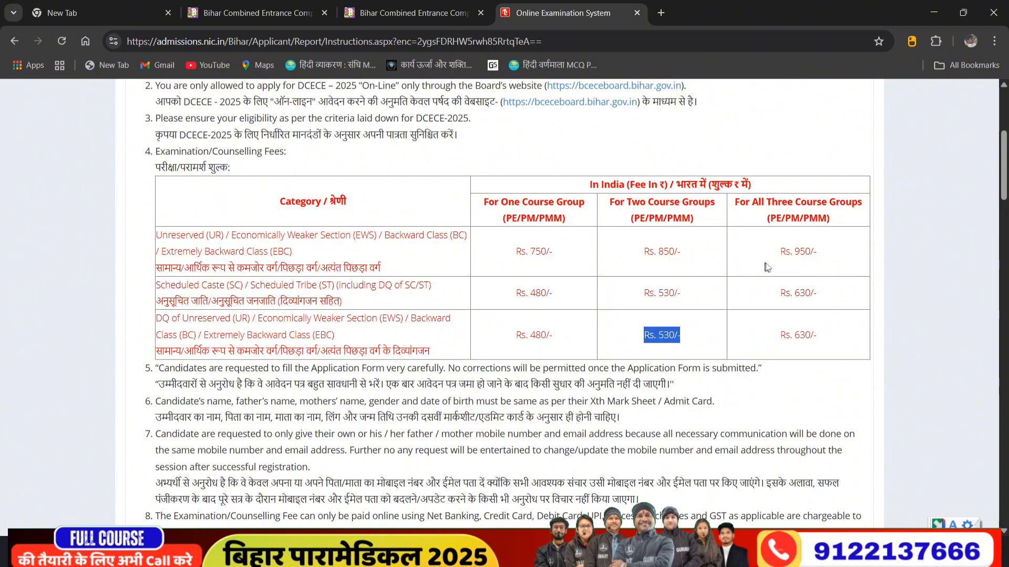
Point out the examination fee for all three course groups in each category by selecting the amounts
left_click_drag(780, 252, 830, 251)
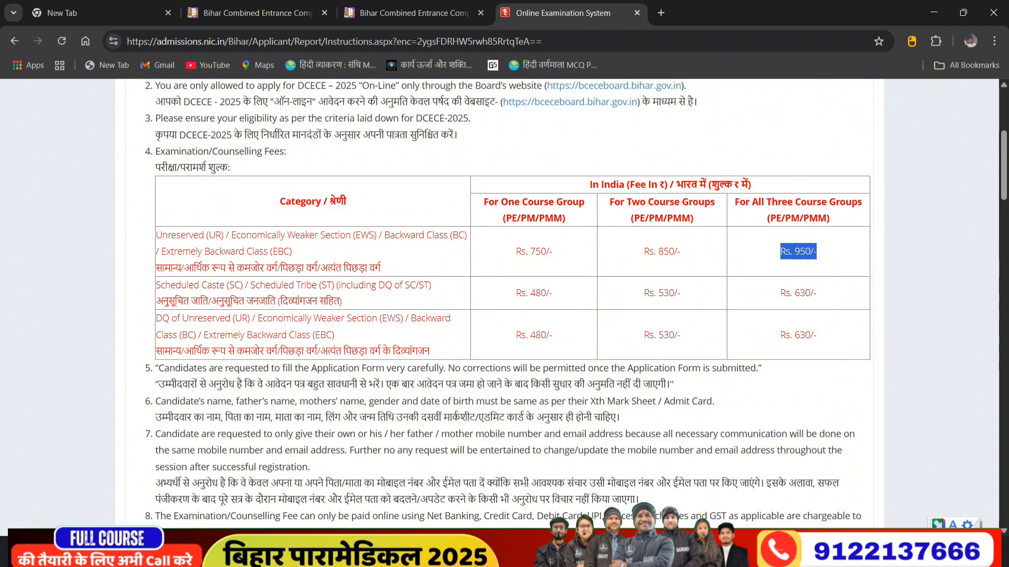
left_click_drag(780, 296, 835, 298)
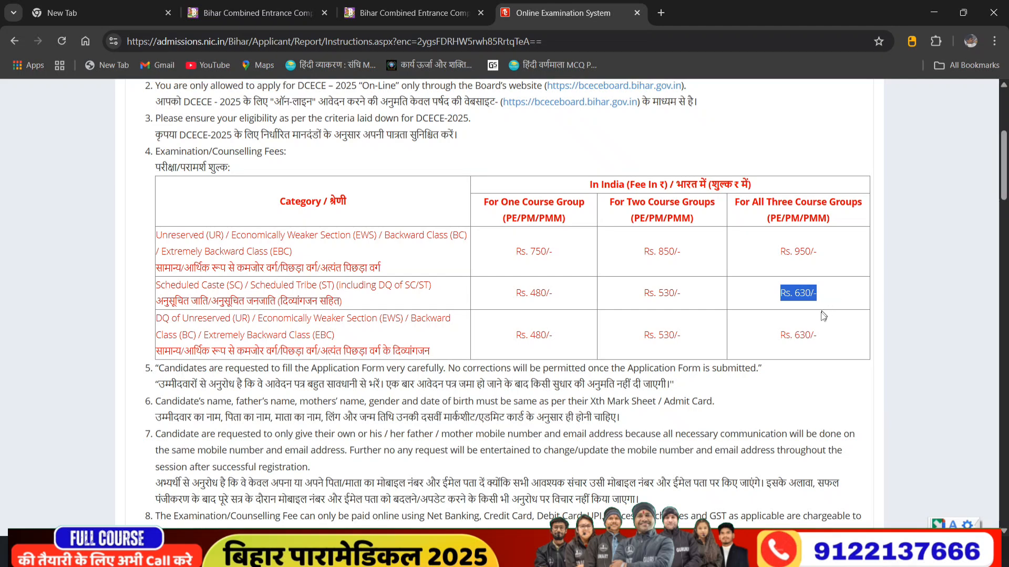
left_click_drag(781, 337, 833, 339)
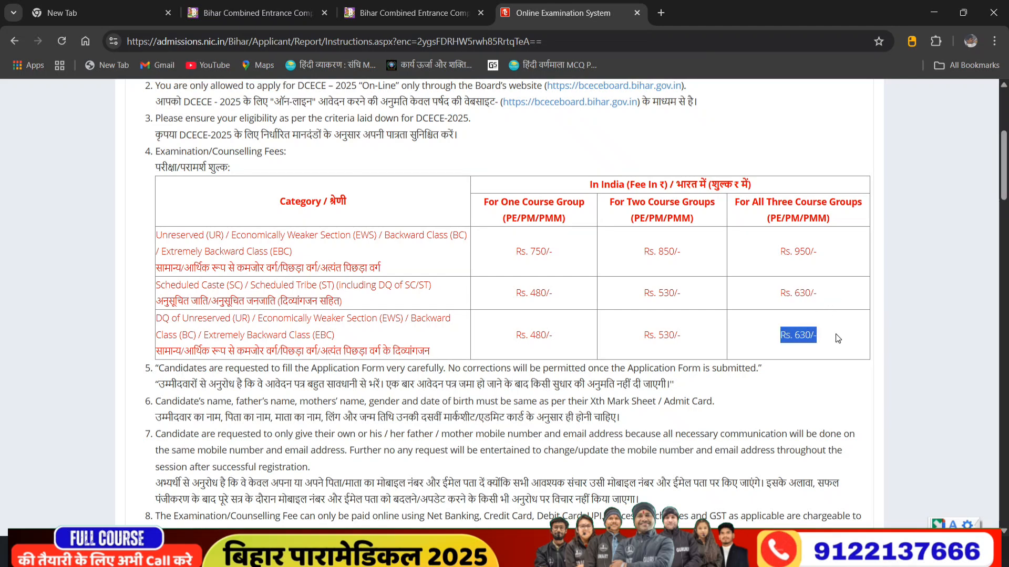
Go through the remaining application instructions and agree to the declaration to open the registration form
scroll(467, 273, "down", 5)
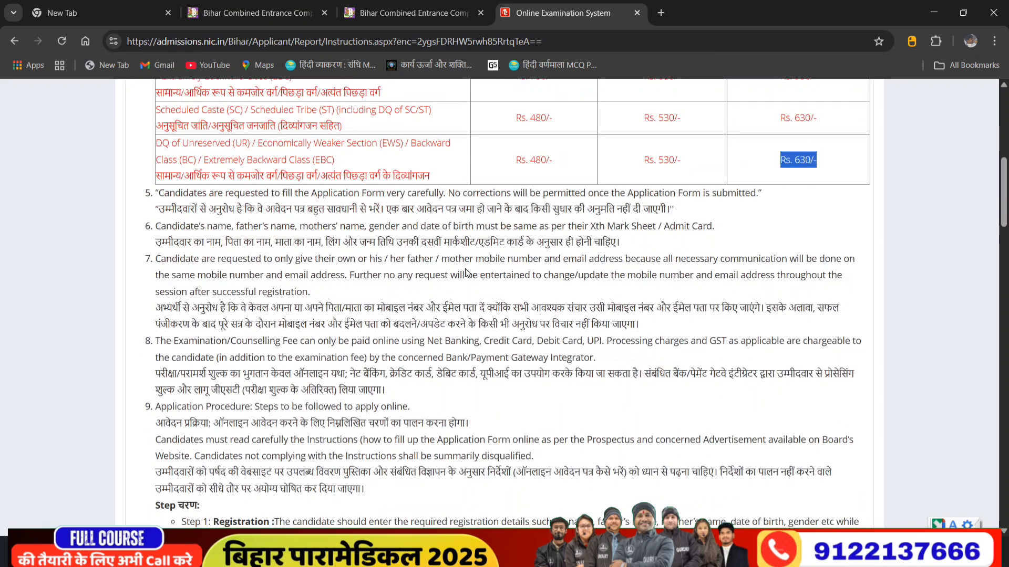
scroll(467, 273, "down", 12)
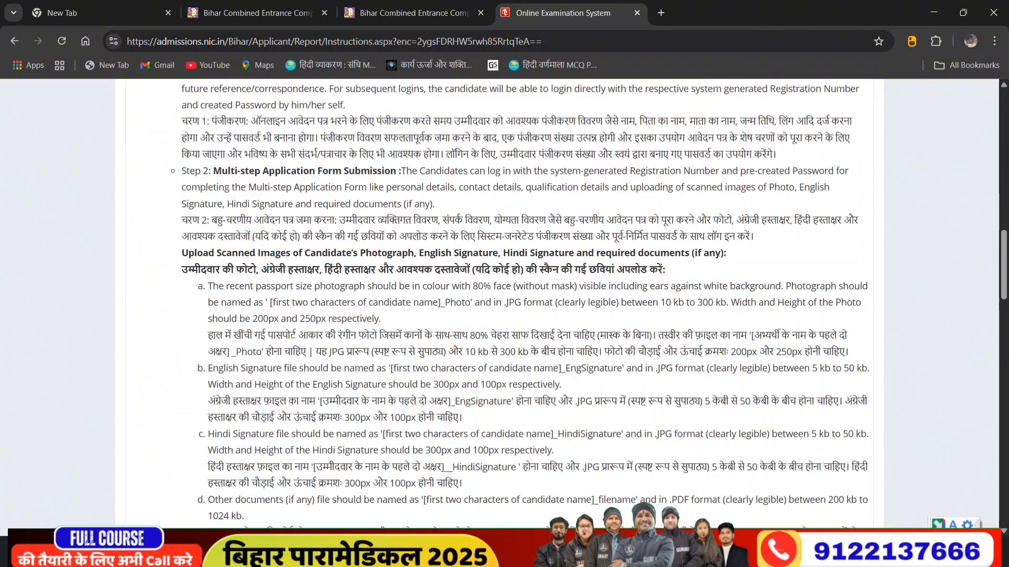
scroll(504, 277, "down", 15)
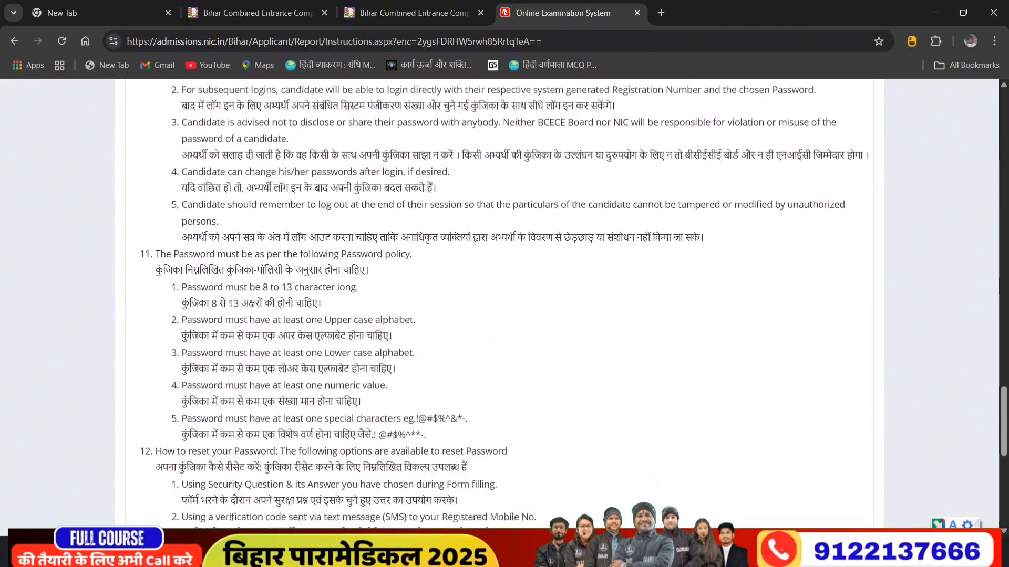
scroll(504, 277, "down", 2)
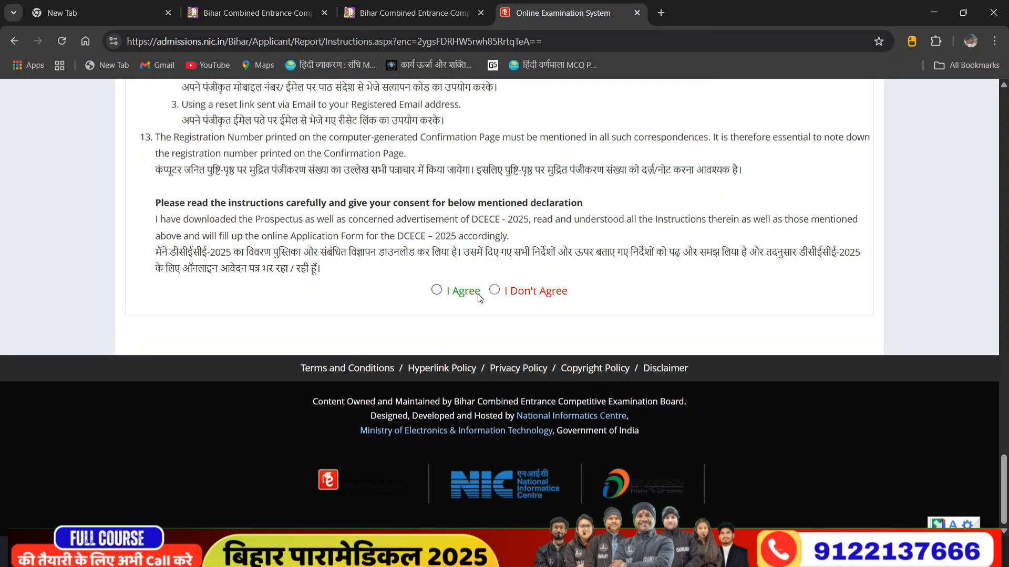
left_click_drag(476, 296, 443, 298)
left_click(438, 293)
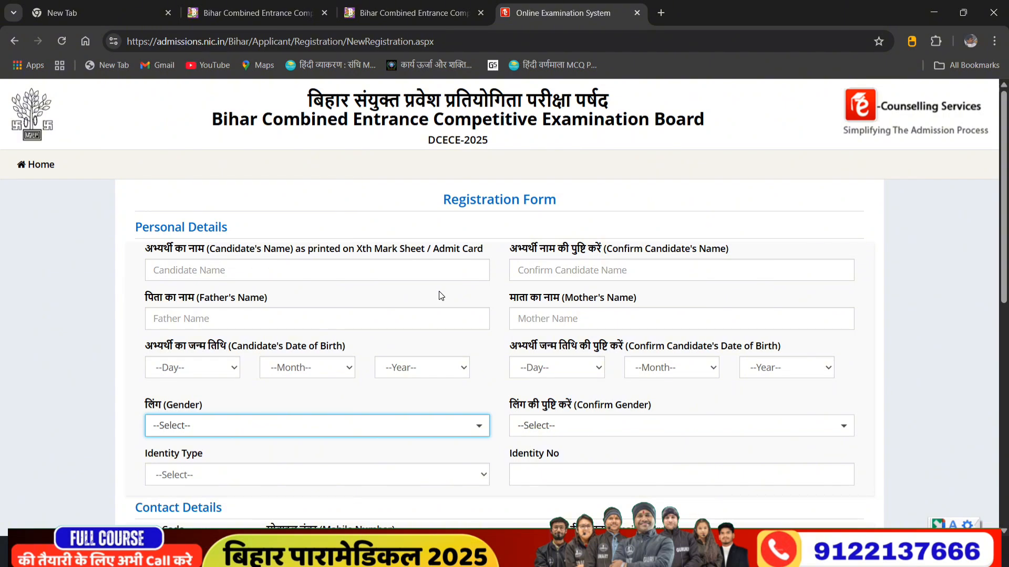
Enter the candidate's name and date of birth, set the gender to Male and the identity type to Class 10th Roll No. (As printed on Admit Card)
left_click(283, 270)
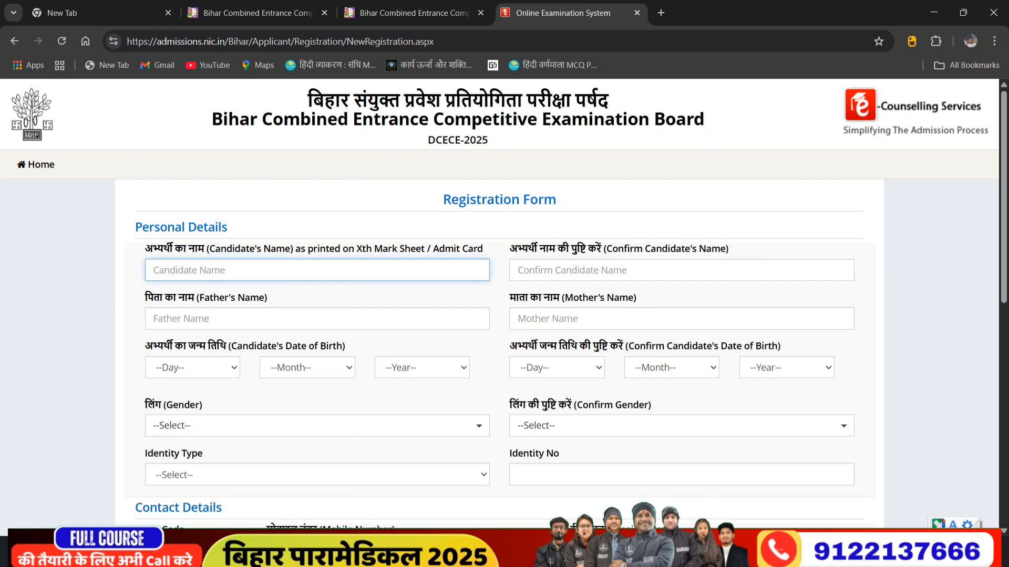
left_click(284, 319)
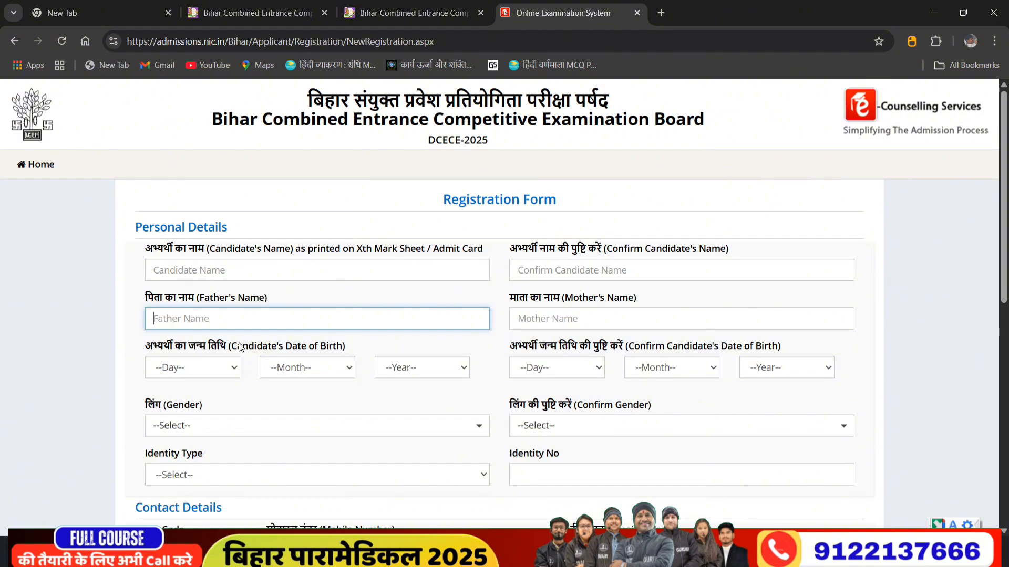
left_click(220, 272)
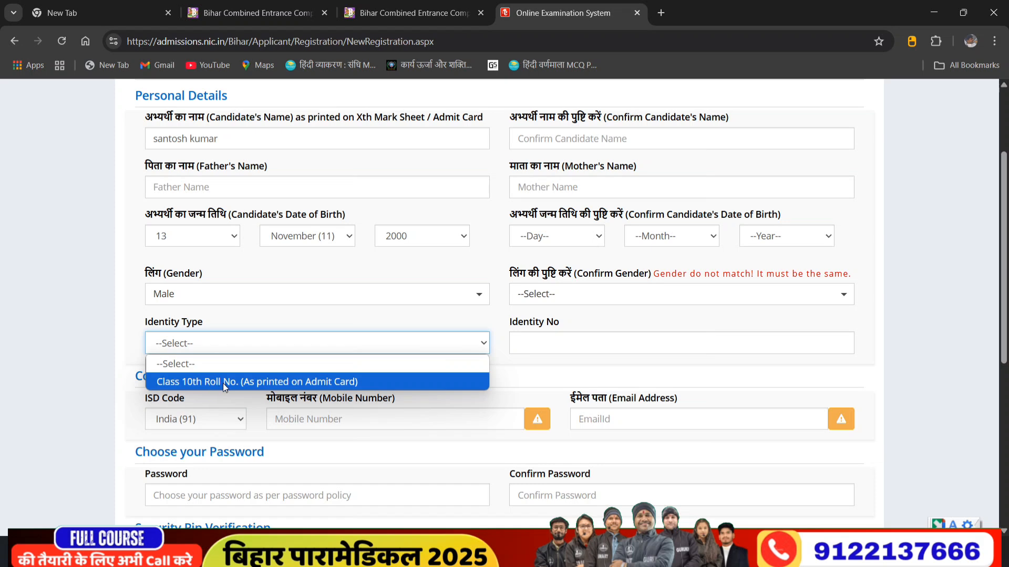
left_click(250, 382)
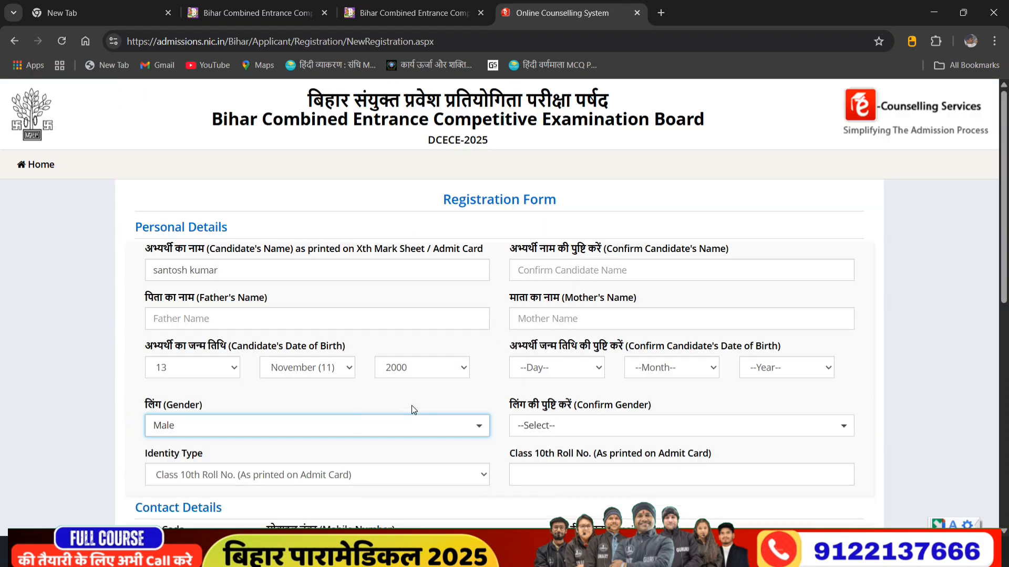
Review the registration form and view the entry instructions for the mobile number and email address under Contact Details
scroll(355, 389, "down", 2)
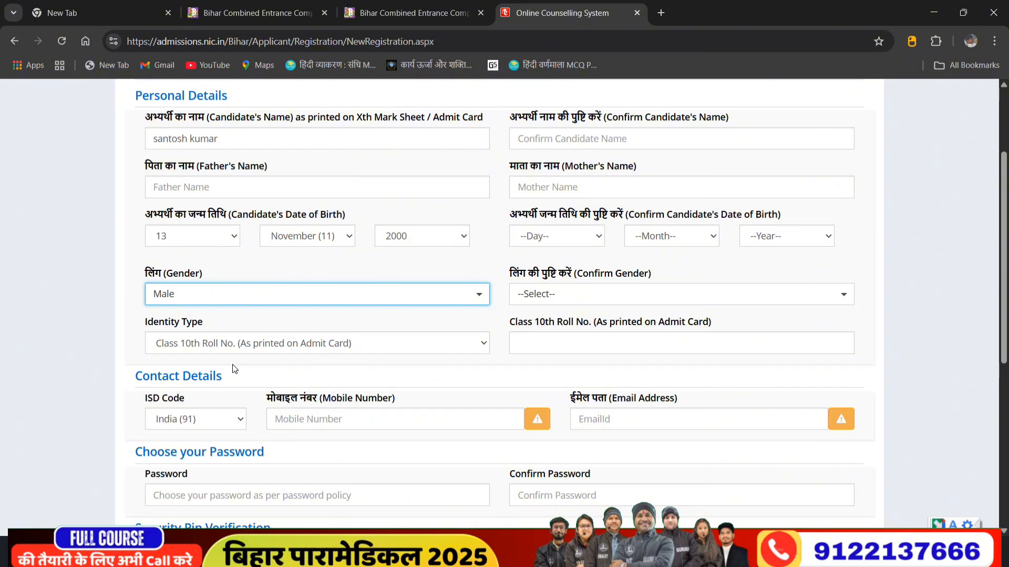
scroll(234, 369, "up", 2)
scroll(233, 368, "down", 3)
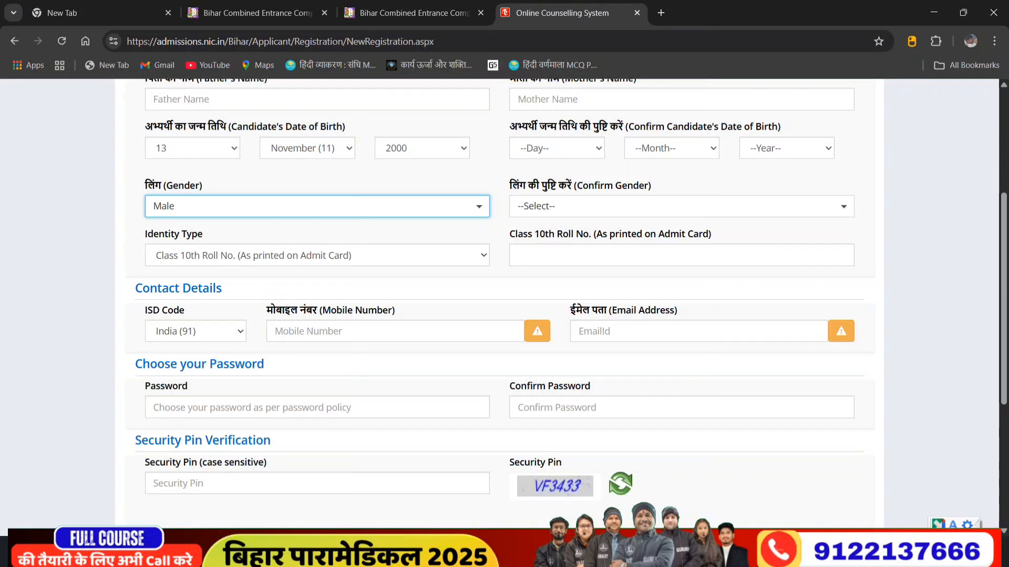
left_click(275, 331)
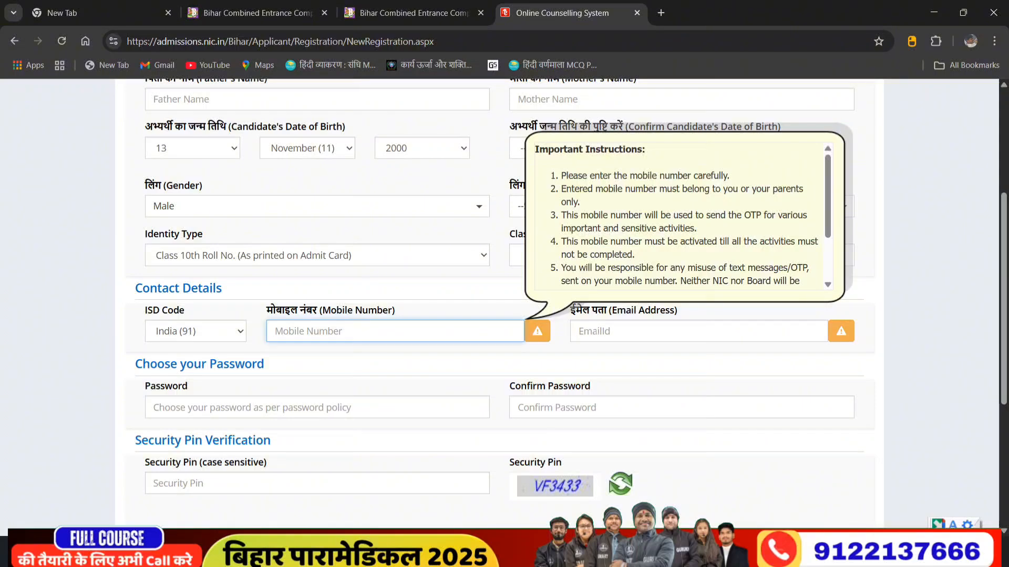
left_click(568, 330)
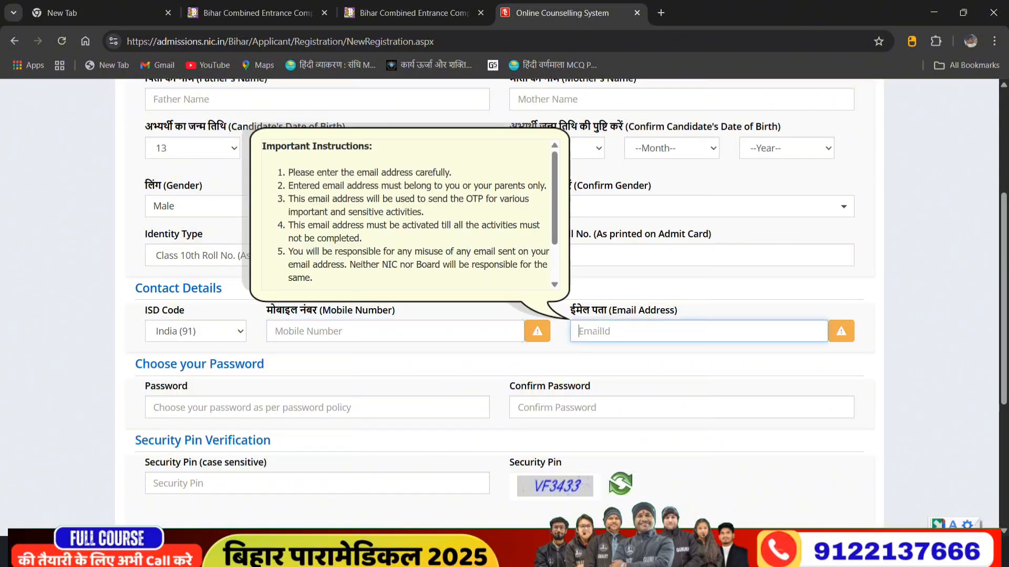
Enter an account password that follows the password policy, and view the guidance for the Password and Confirm Password fields
scroll(378, 338, "down", 3)
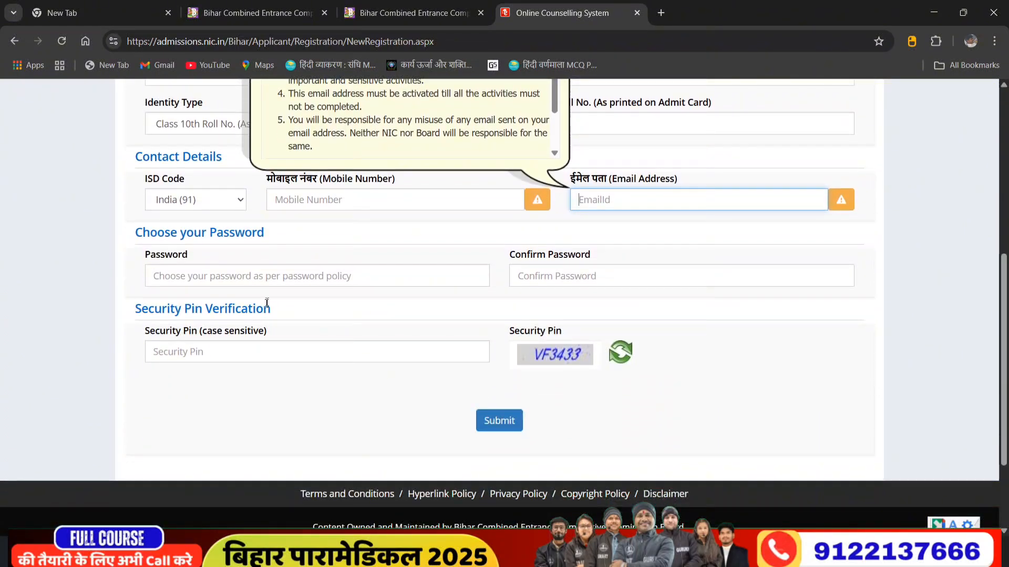
left_click(277, 277)
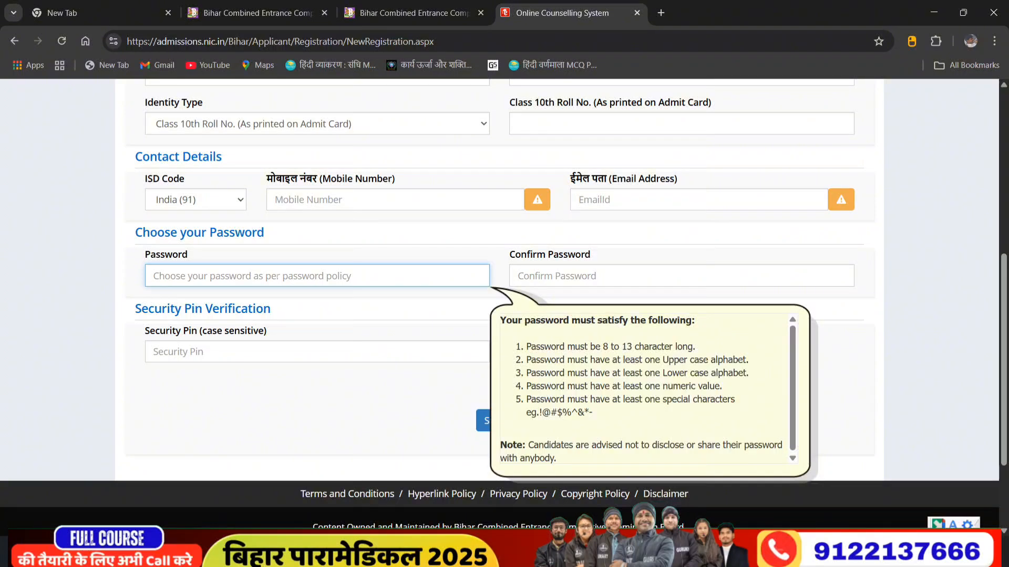
type("•")
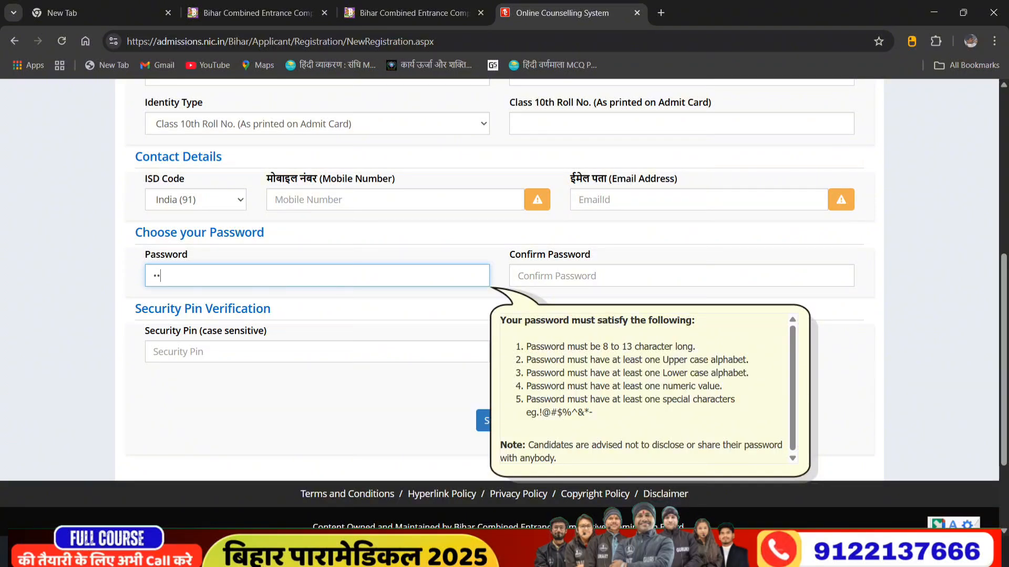
type("•••••")
type("•")
left_click(293, 374)
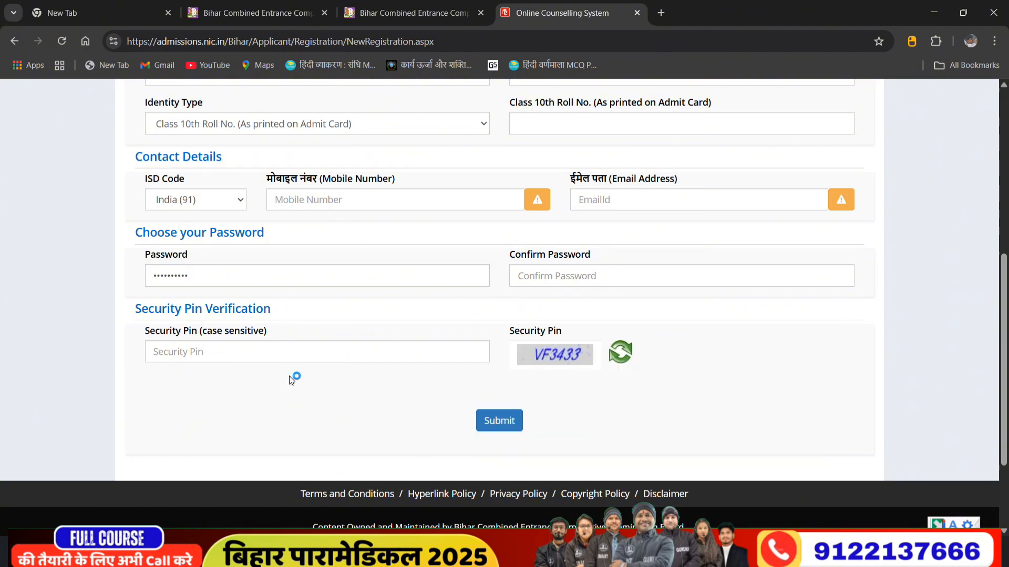
left_click(597, 275)
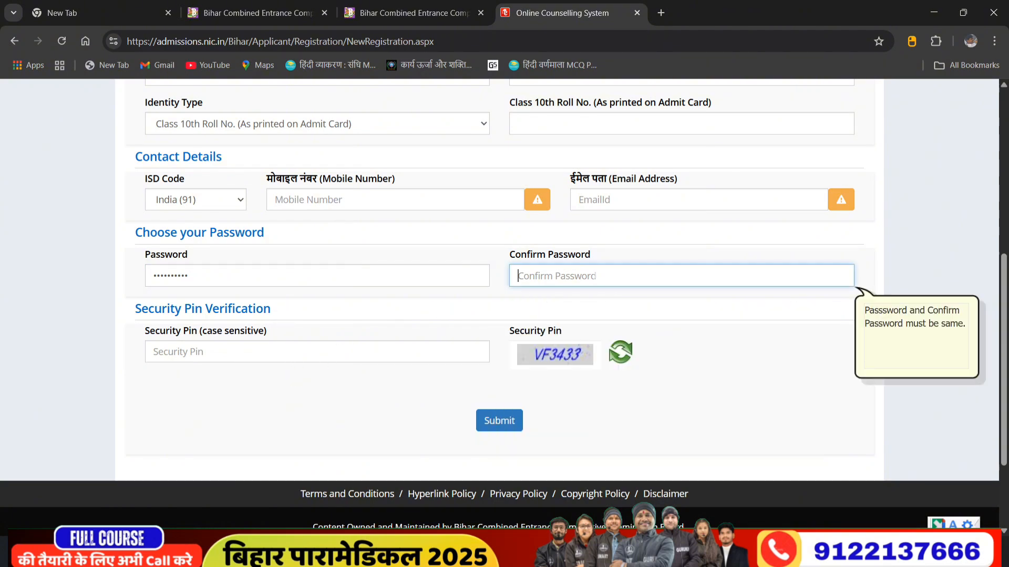
key("shift+Tab")
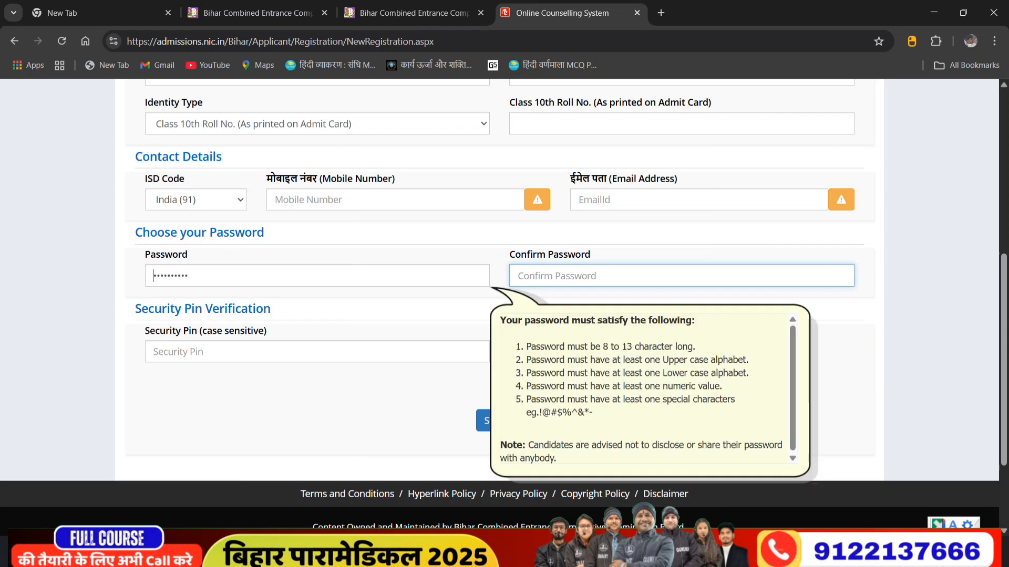
Complete the Class 10th roll number, contact details, confirmation password and security PIN, and submit the registration form
key("Tab")
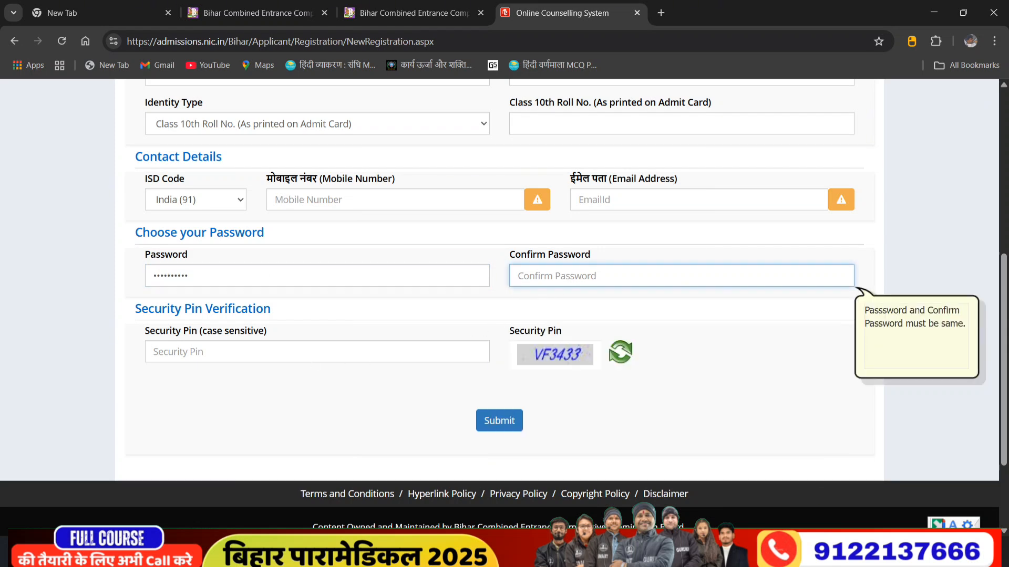
left_click(295, 352)
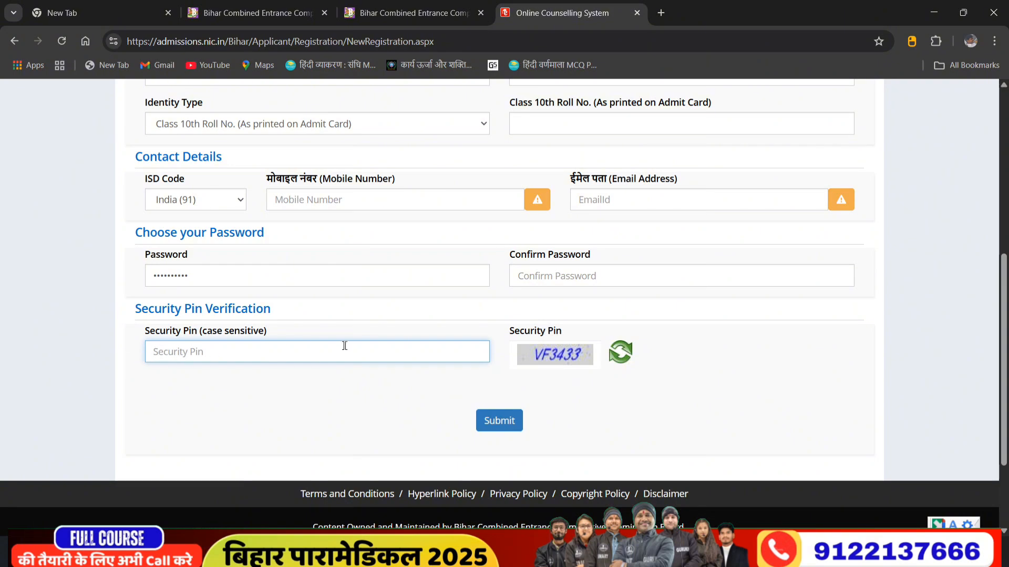
left_click(537, 354)
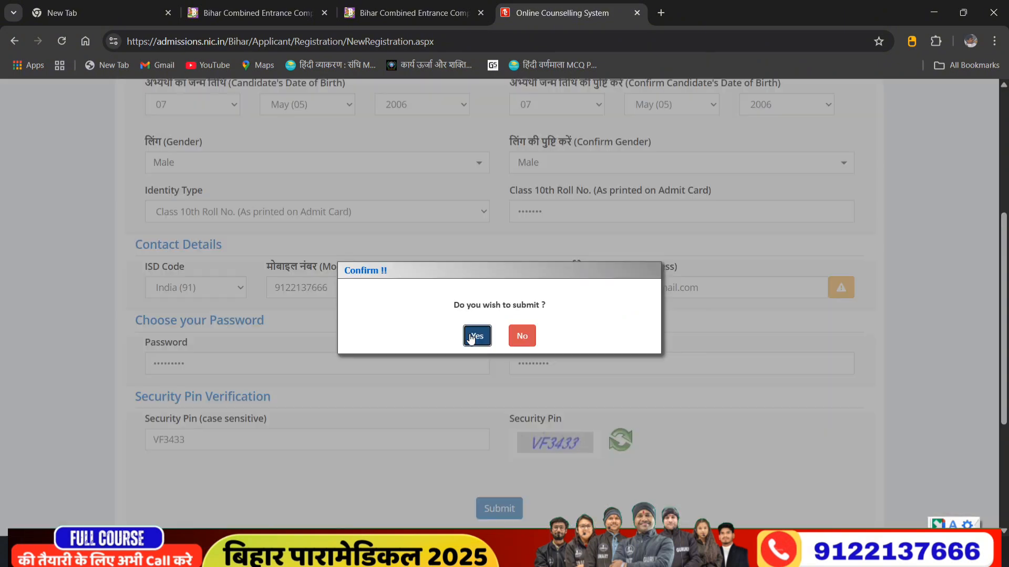
left_click(470, 339)
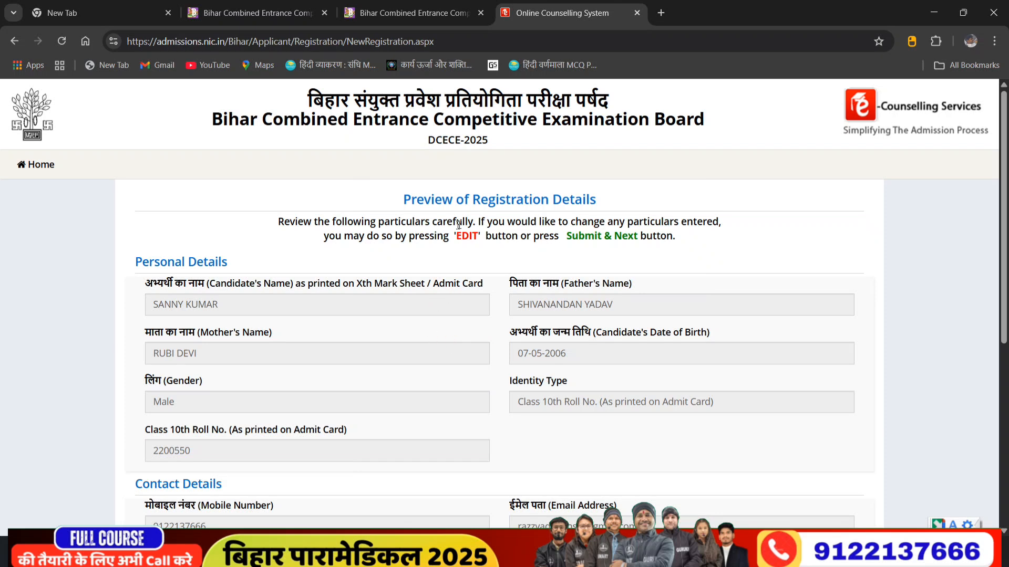
Review and submit the registration preview, and verify the mobile number and email with their one-time passwords and the security PIN
scroll(419, 266, "down", 2)
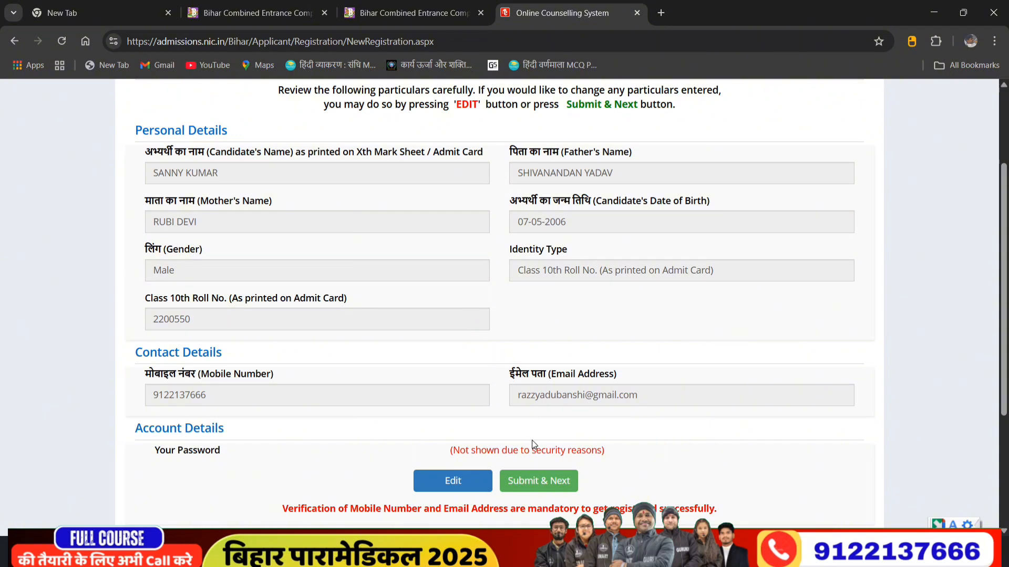
left_click(531, 475)
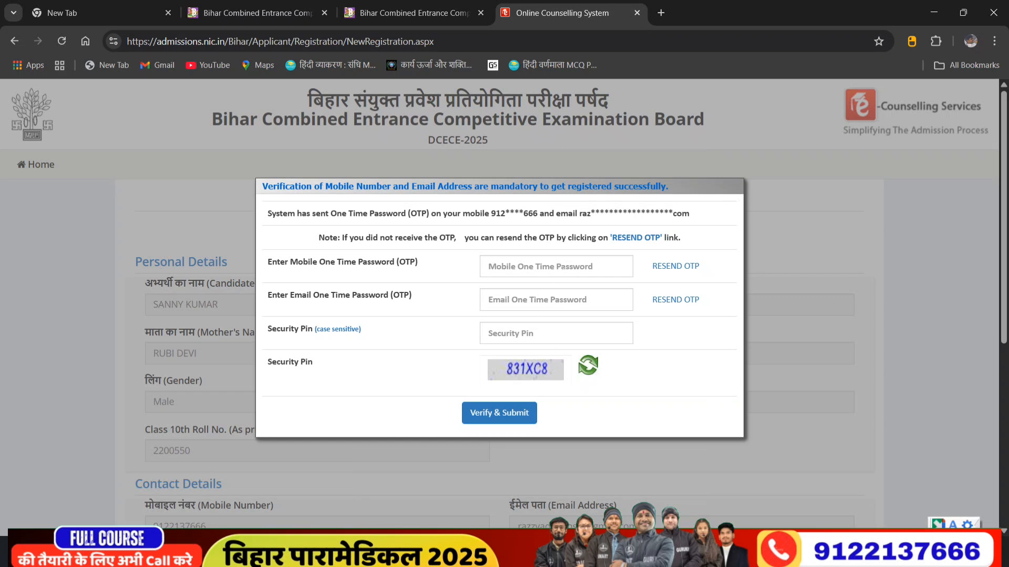
left_click(567, 266)
left_click(487, 415)
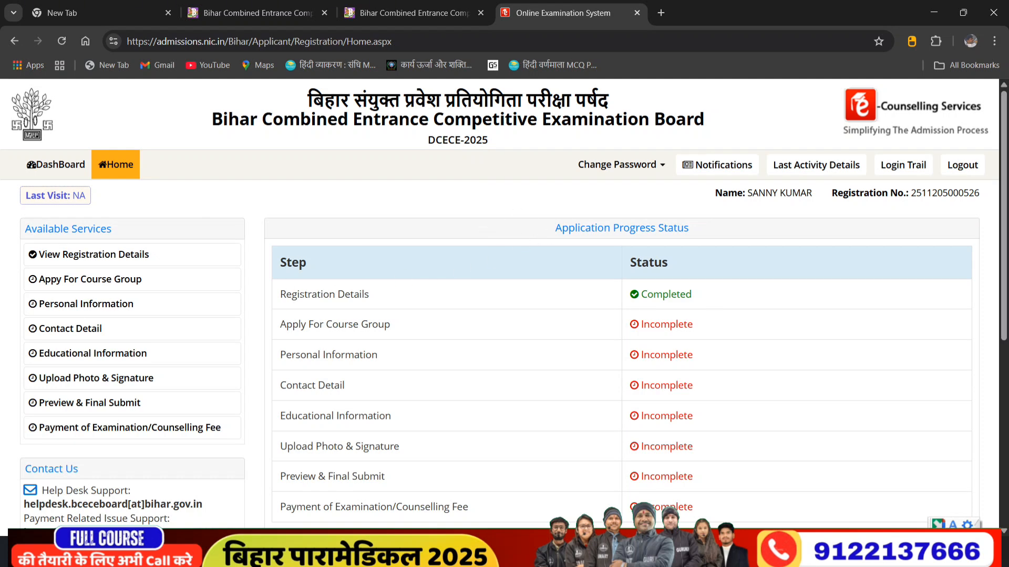
Check the application progress status, select only PM as the course group to apply for, and save the selection
left_click_drag(279, 294, 621, 308)
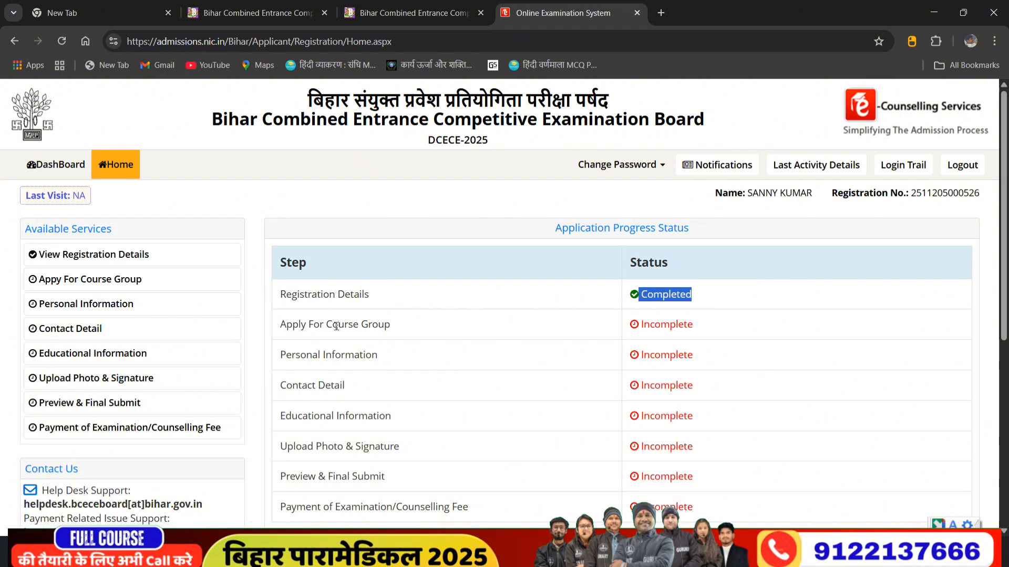
left_click(107, 282)
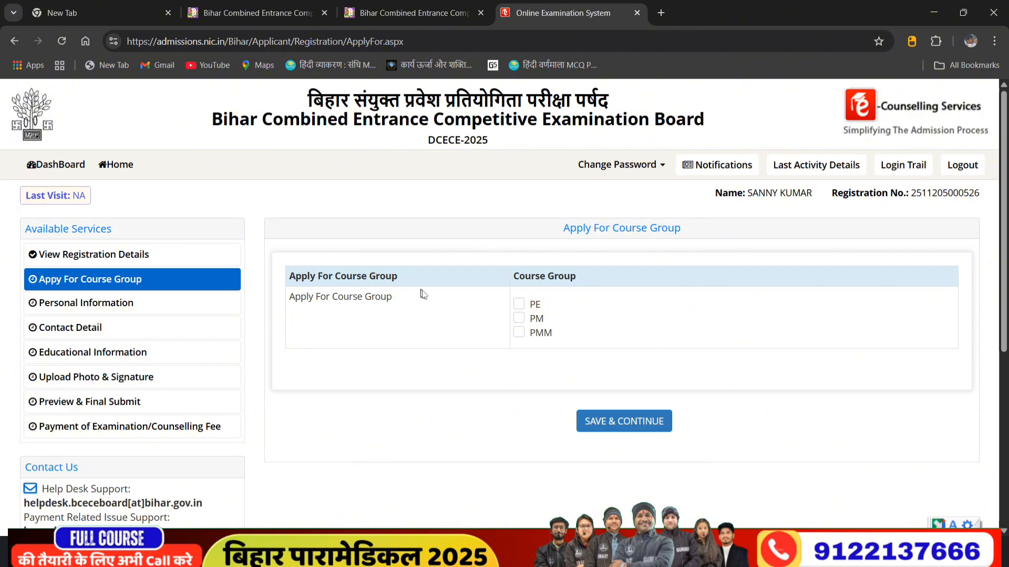
left_click(519, 304)
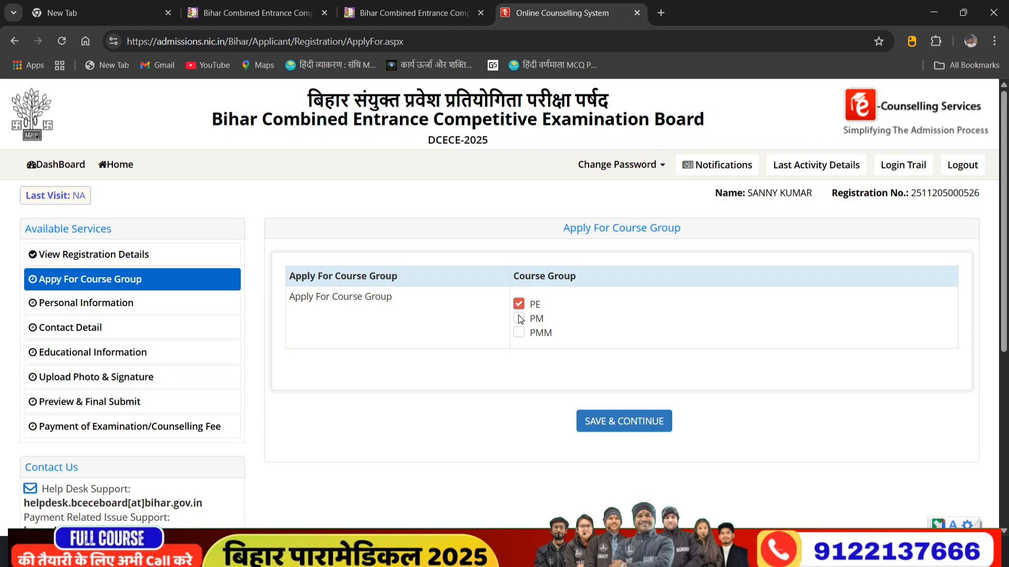
left_click(518, 316)
left_click(519, 319)
left_click(519, 305)
left_click(519, 305)
left_click(519, 318)
left_click(522, 334)
left_click(519, 333)
left_click(519, 304)
left_click(618, 423)
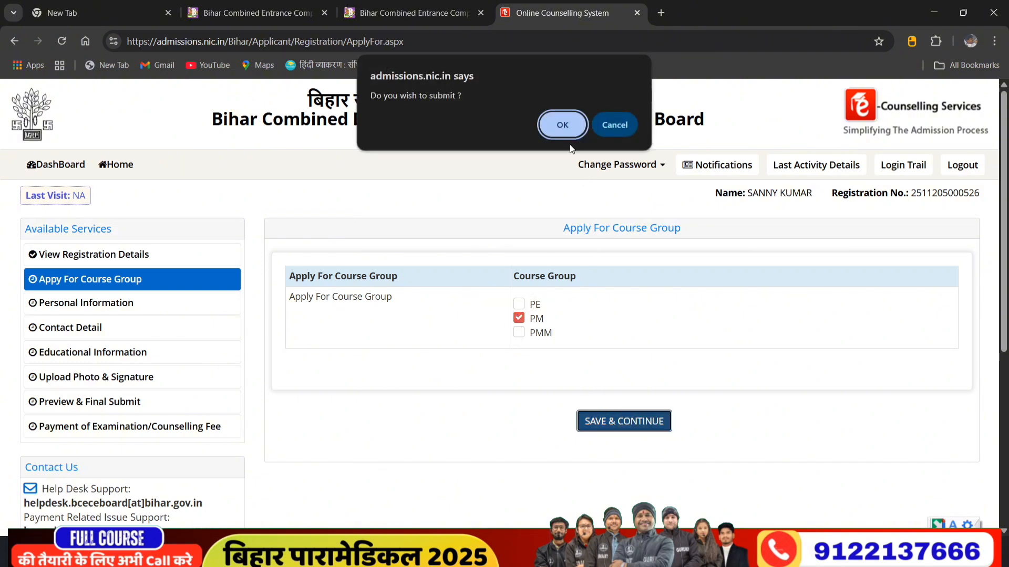
left_click(563, 127)
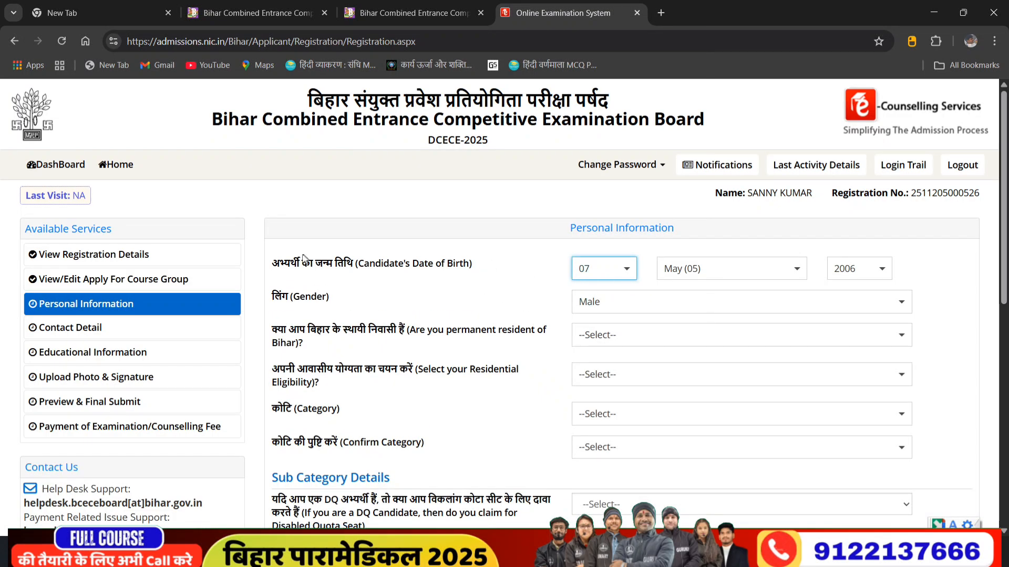
Set permanent resident of Bihar to Yes and the residential eligibility to माता / पिता / पति / पत्नी बिहार के स्थायी / मूल निवासी है।
left_click(626, 335)
left_click(621, 377)
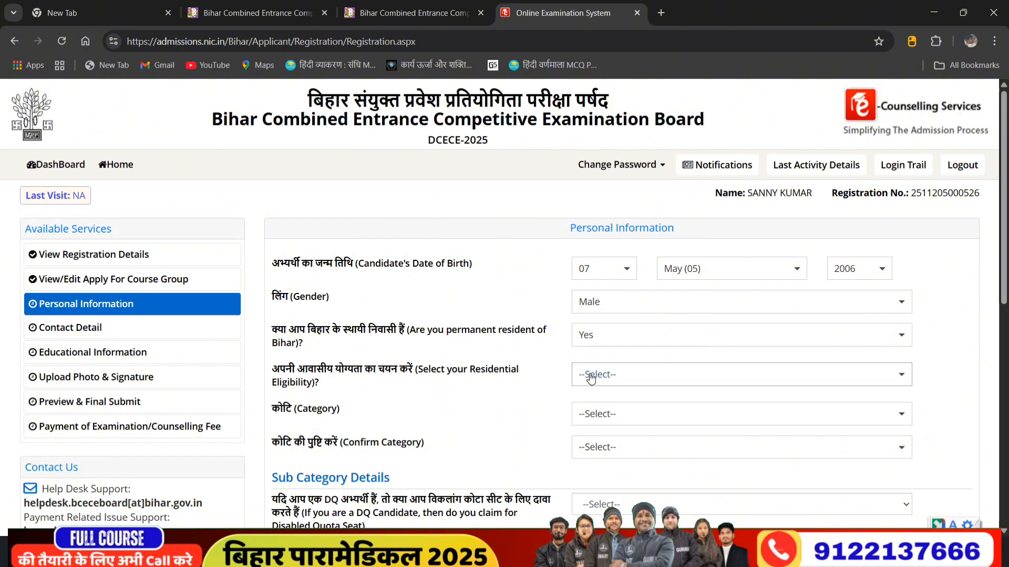
left_click(630, 381)
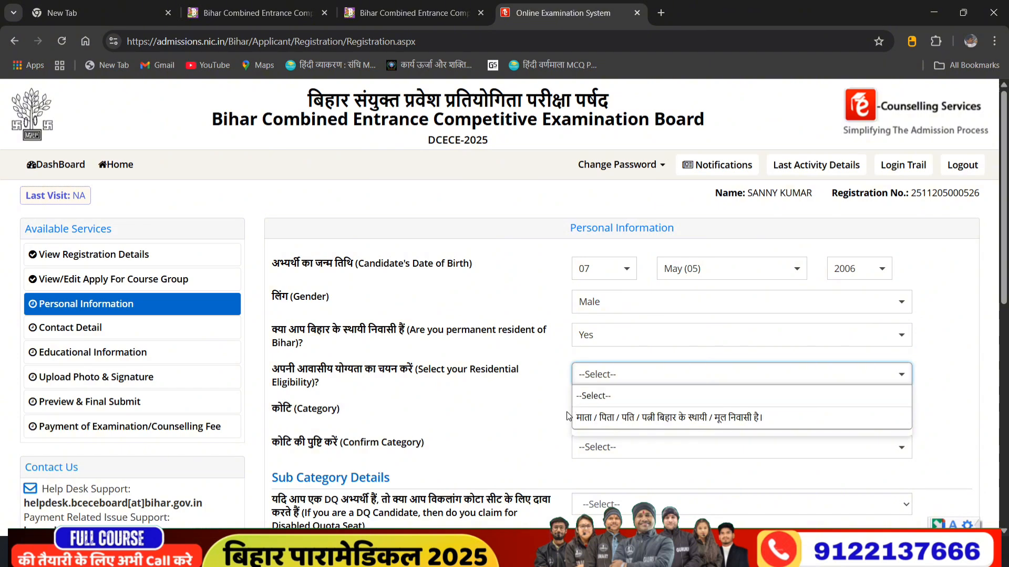
left_click(659, 420)
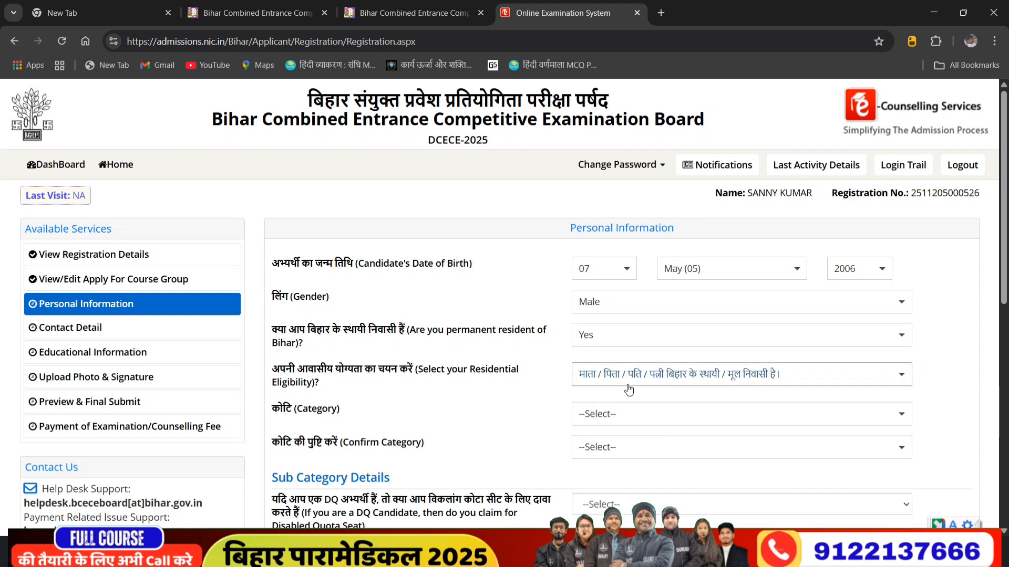
Set the category and its confirmation to Backward Class [BC], and answer No to the Disabled Quota claim
left_click(611, 419)
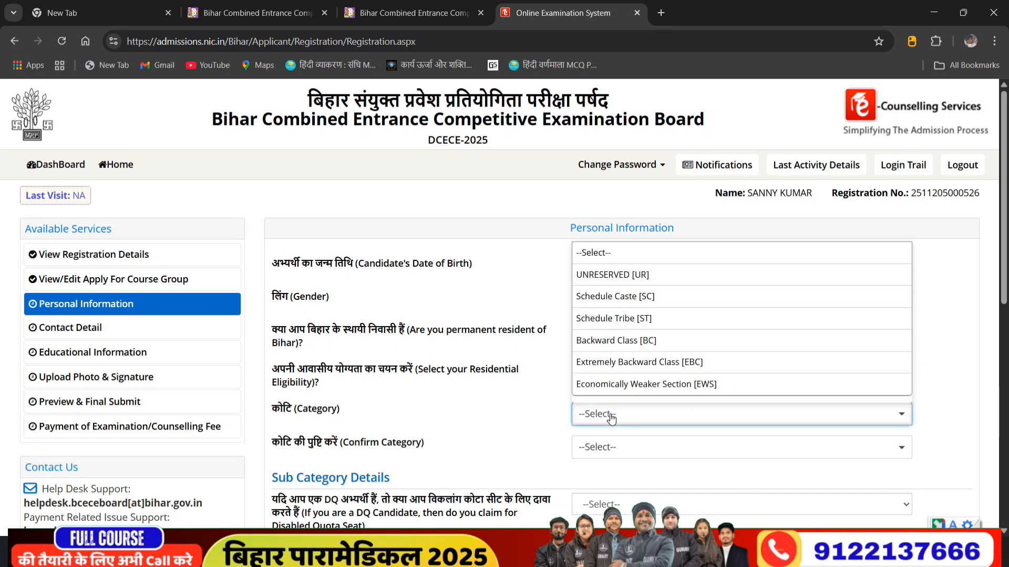
scroll(664, 286, "down", 1)
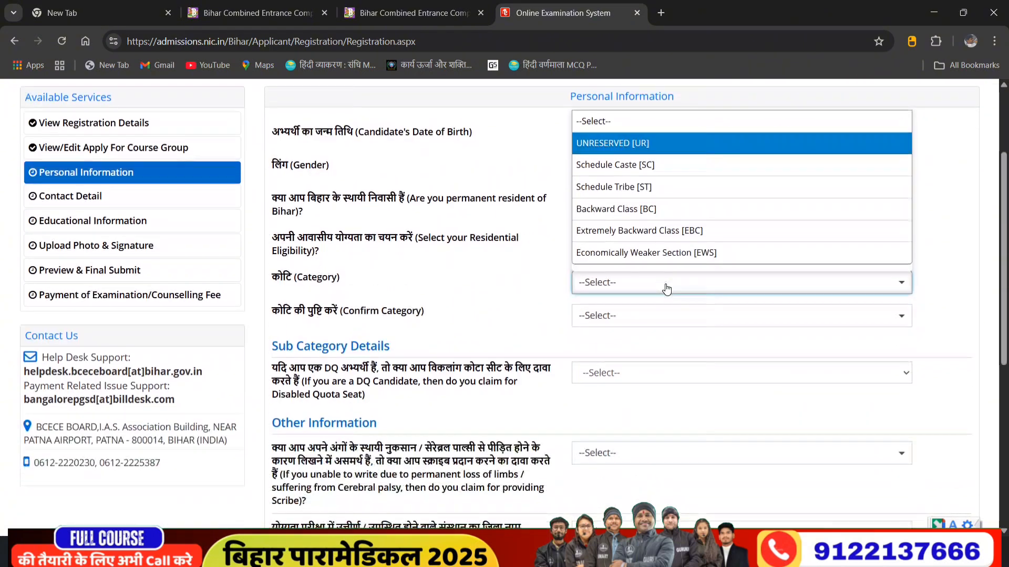
scroll(666, 293, "up", 1)
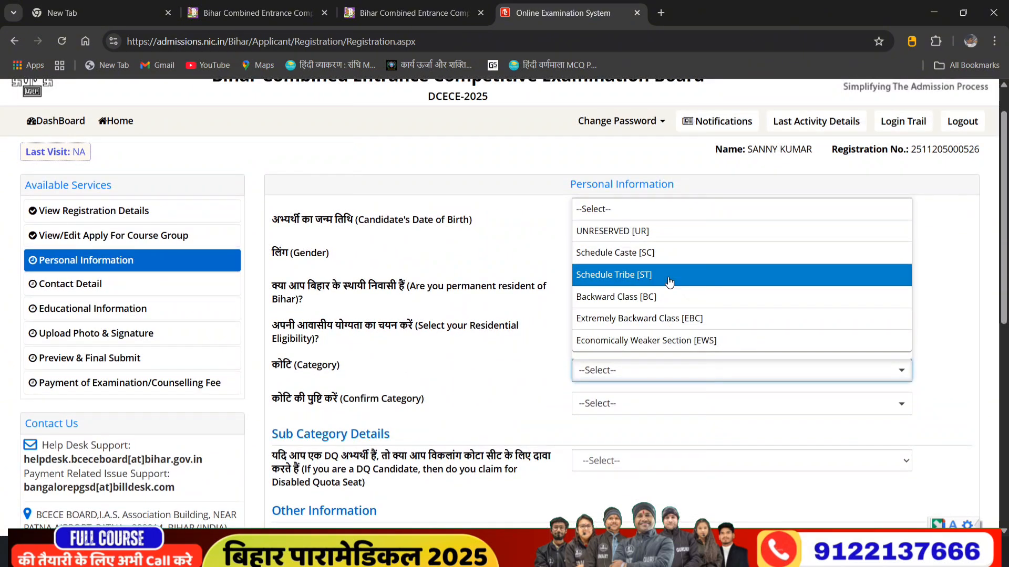
left_click(654, 297)
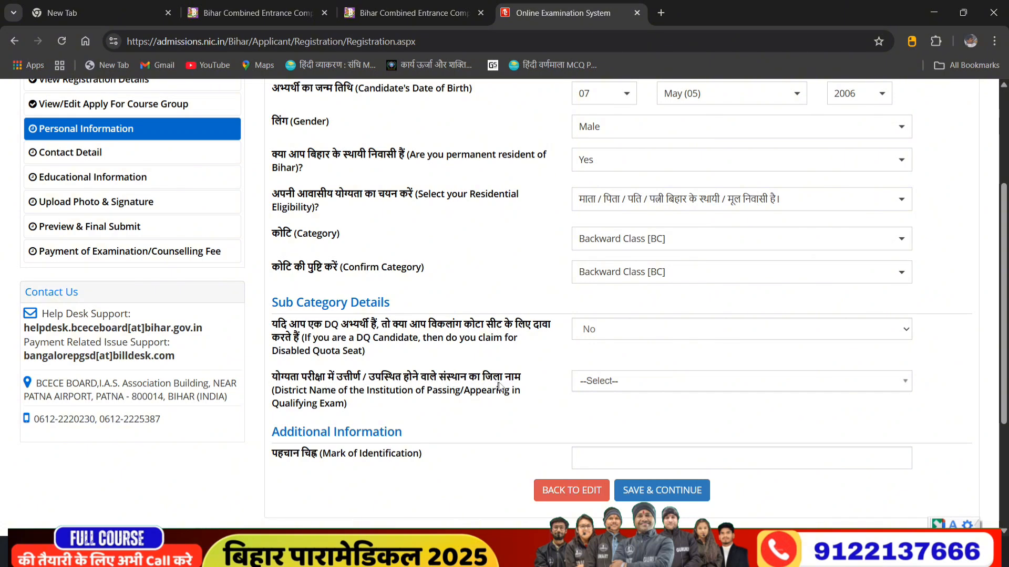
Set the district of the qualifying exam institution to BANKA
left_click(592, 383)
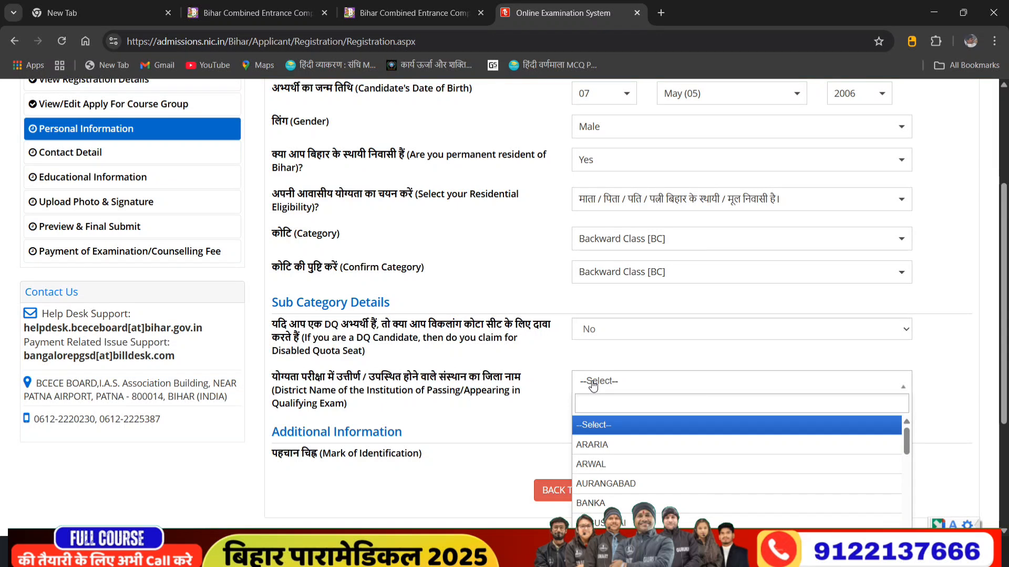
type("BANKA")
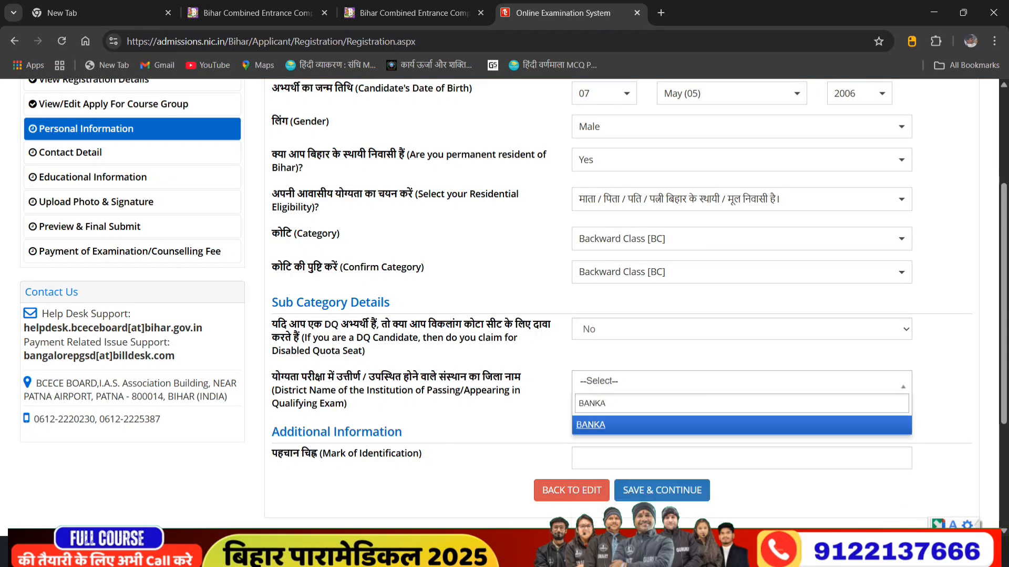
left_click(628, 425)
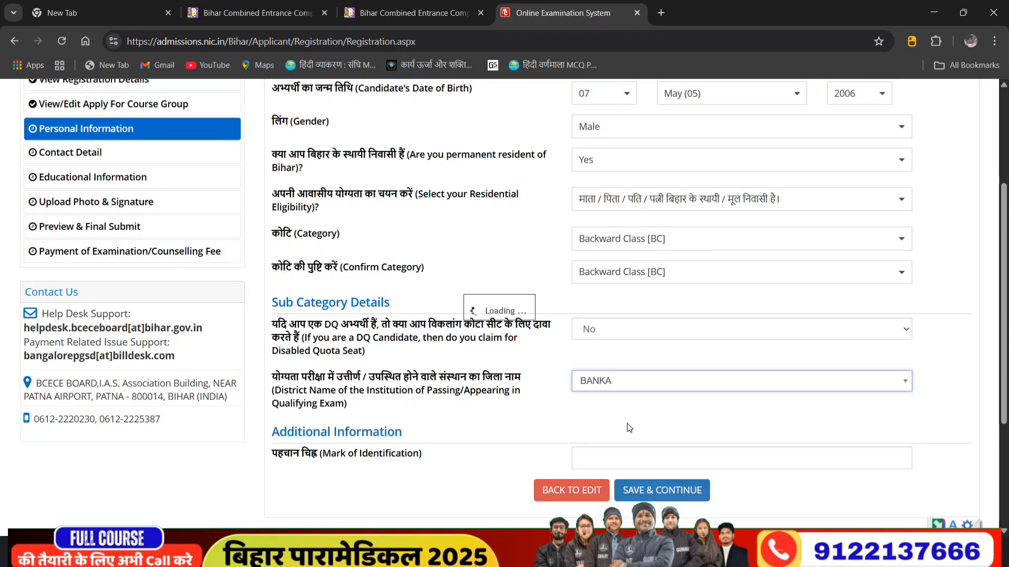
Enter "A CUT MARK OF LEFT HAND FINGER" as the mark of identification and save the personal information
scroll(629, 427, "down", 2)
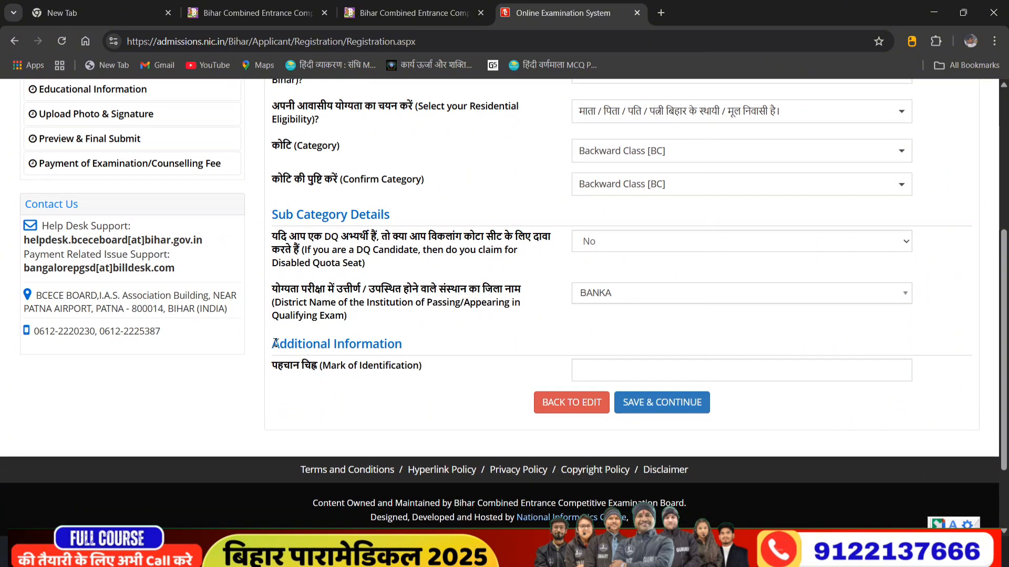
left_click_drag(270, 346, 441, 349)
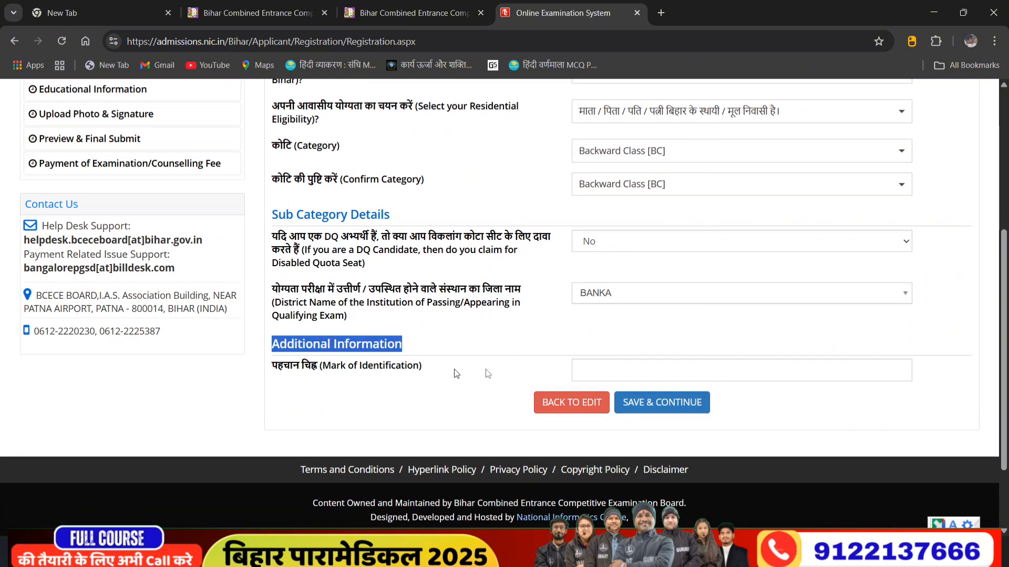
left_click(635, 371)
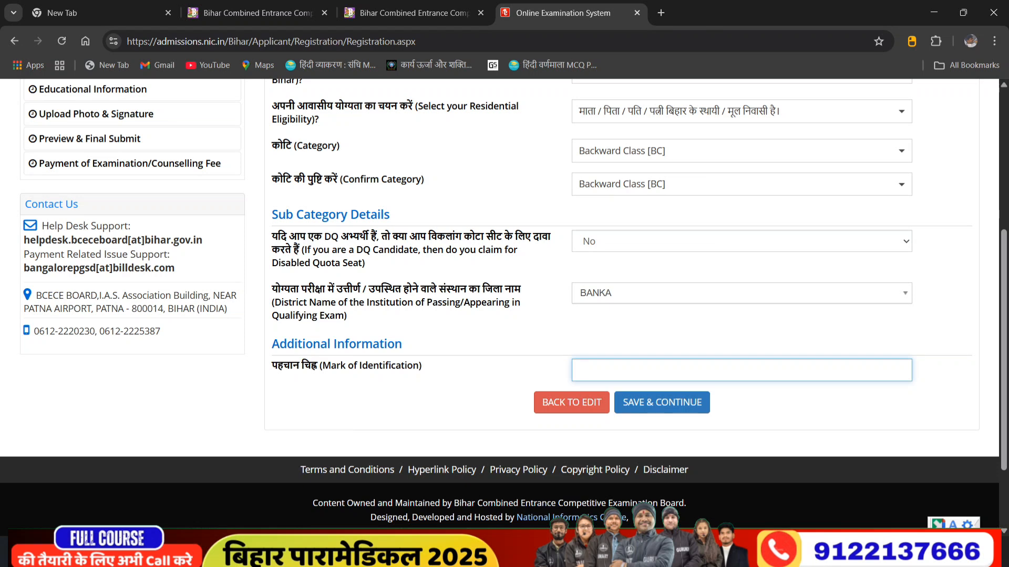
type("A CUT MARK OF LEFT HA")
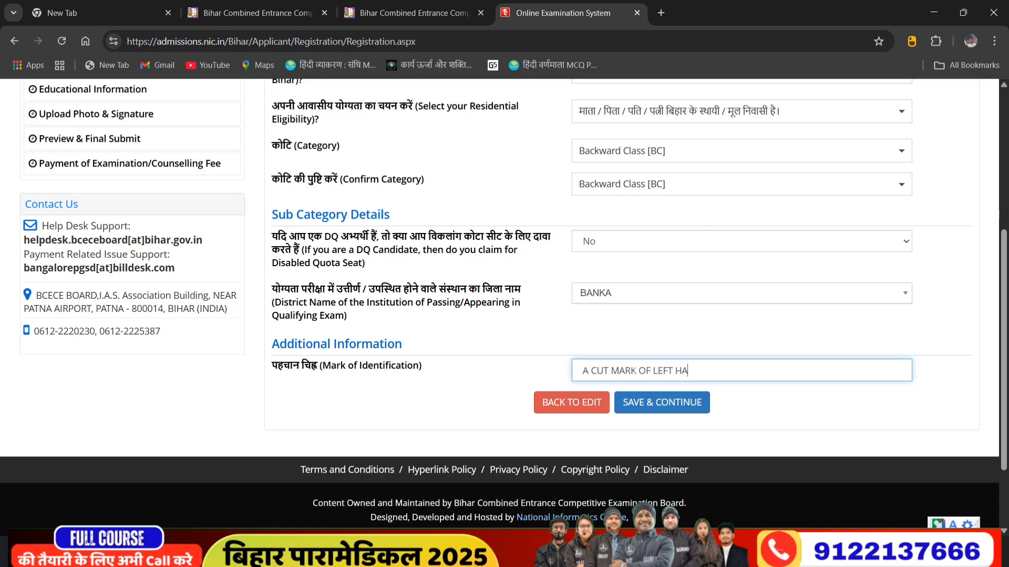
type("ND FINGER")
left_click(652, 402)
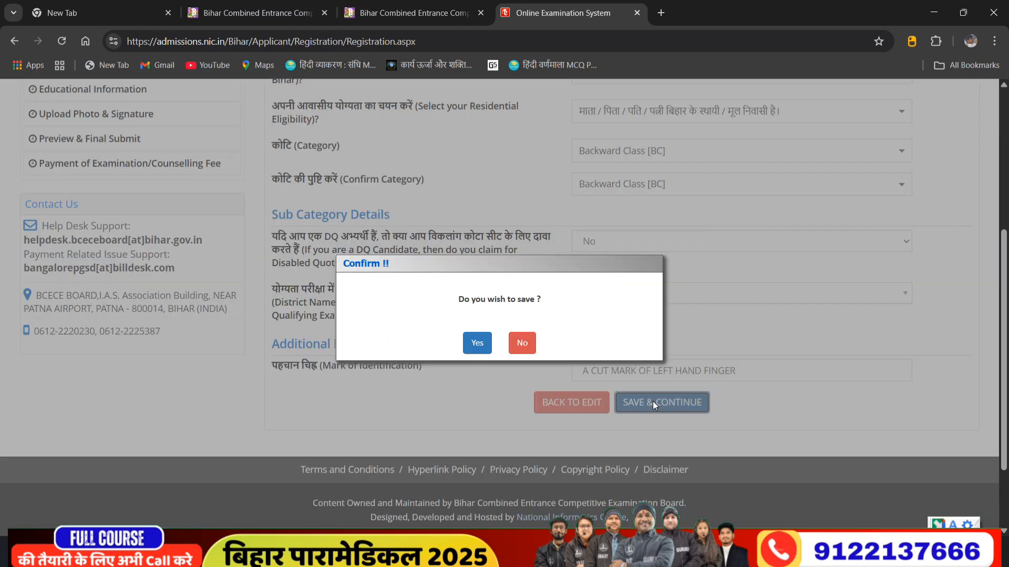
left_click(476, 345)
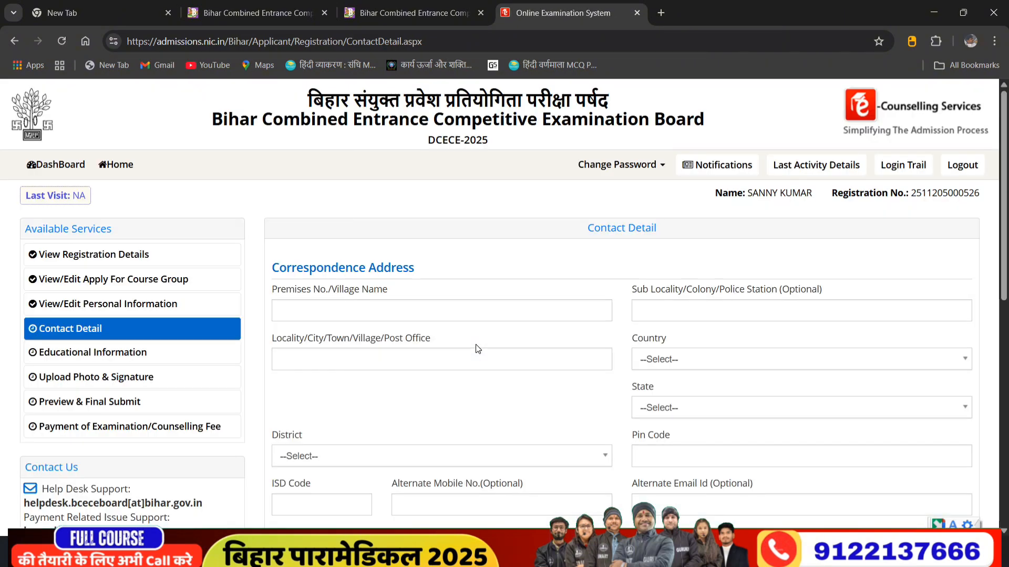
Fill in the correspondence and permanent address fields of the Contact Detail form and save it
left_click(439, 314)
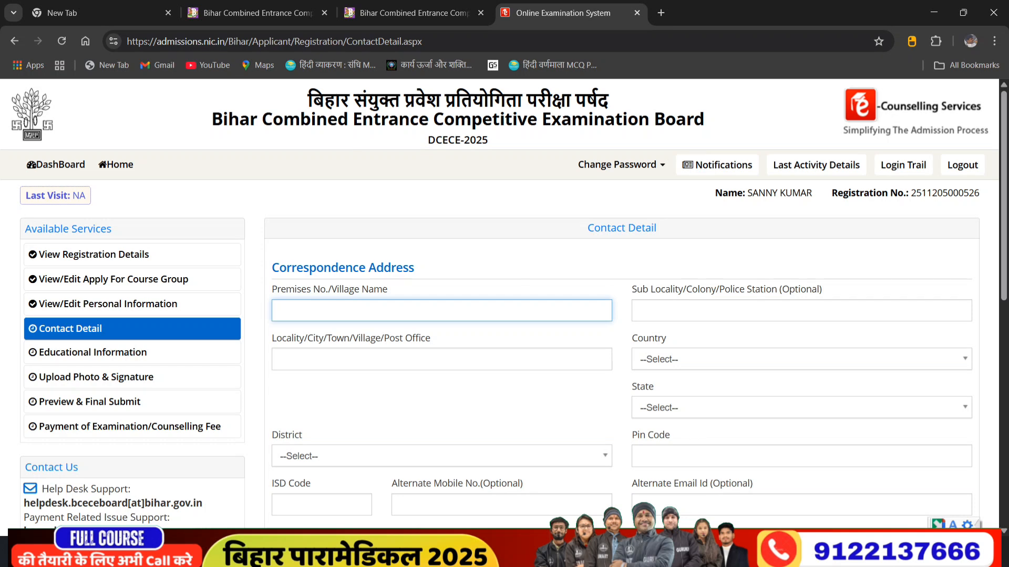
scroll(270, 271, "down", 2)
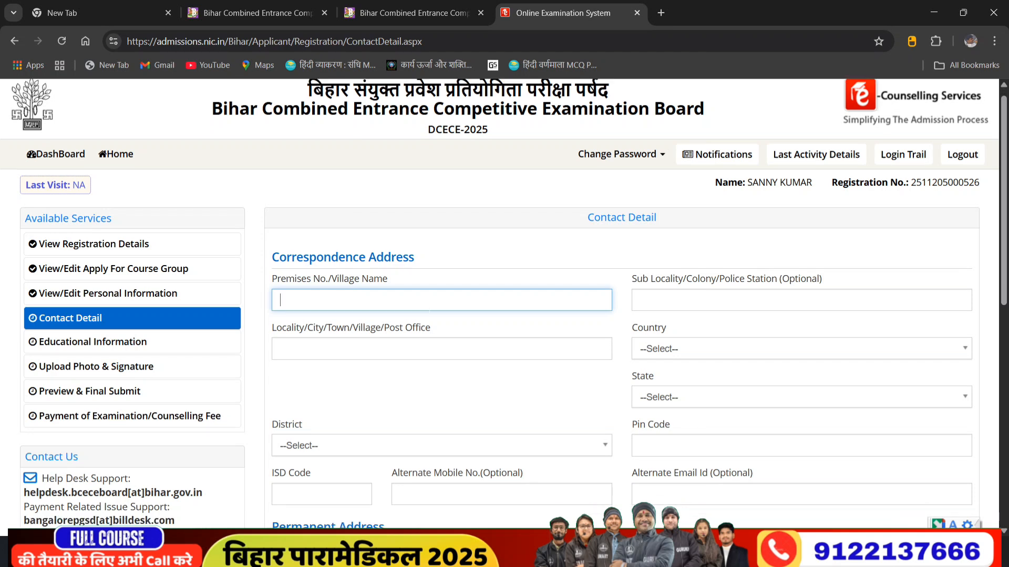
left_click(368, 271)
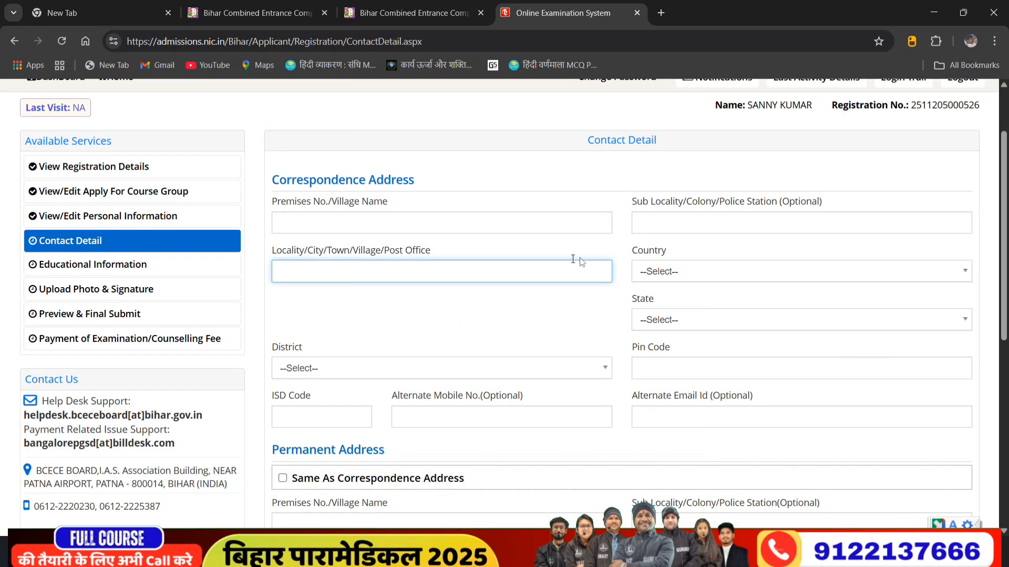
left_click(681, 223)
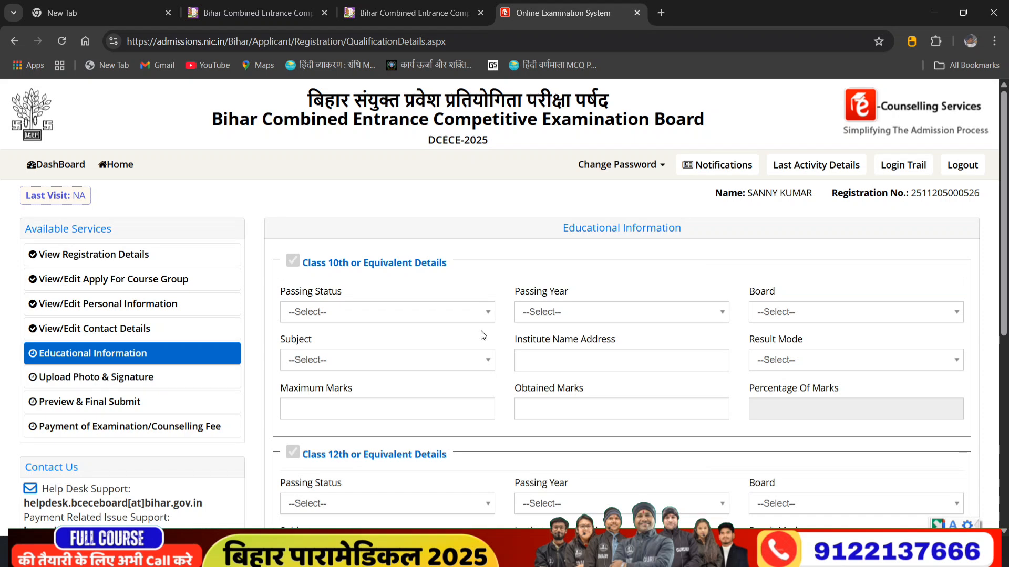
Look through the Class 10th and Class 12th detail fields of the Educational Information form
scroll(482, 335, "down", 3)
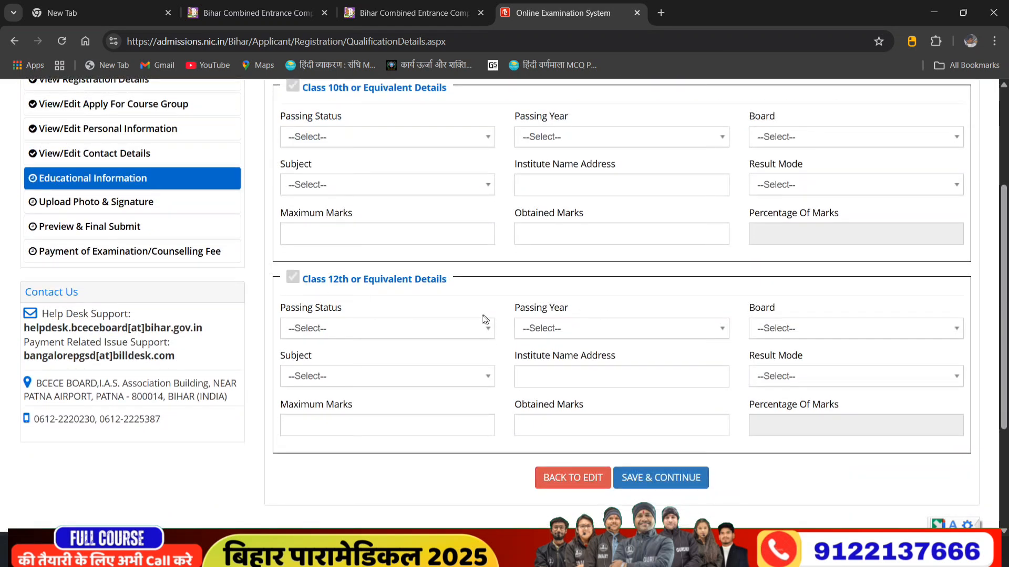
scroll(500, 334, "up", 1)
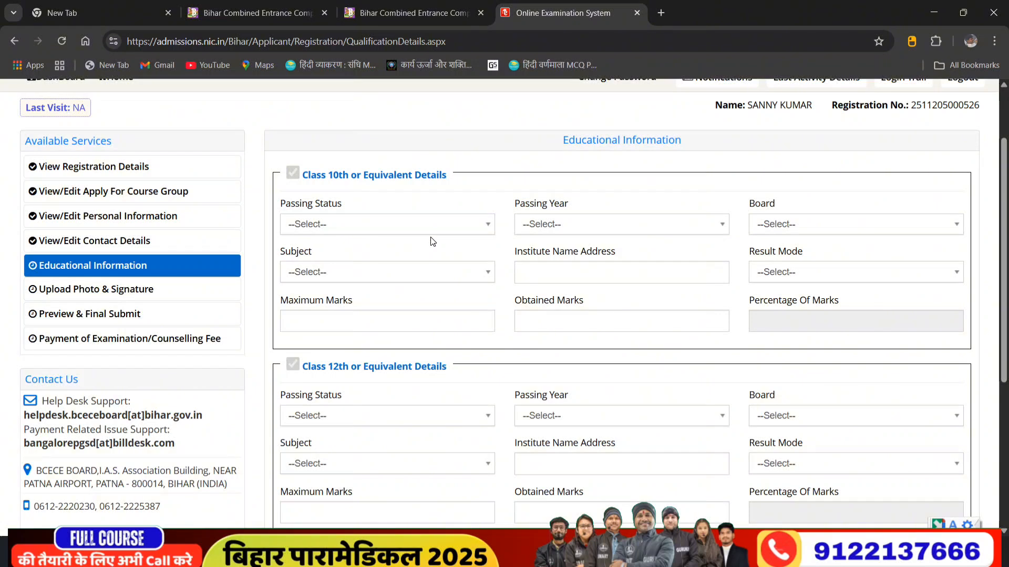
scroll(435, 239, "down", 3)
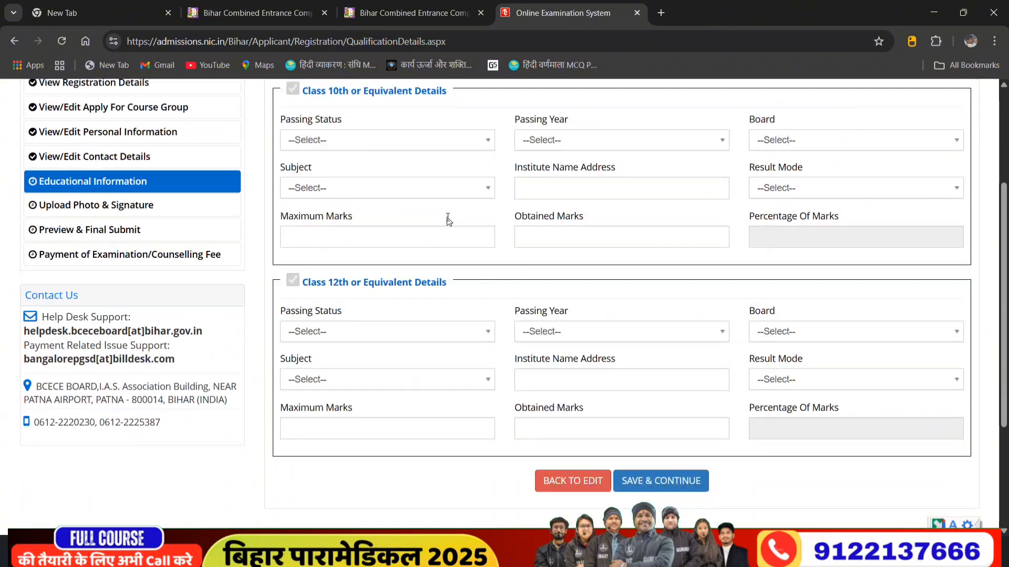
Set the Class 10th passing status to Passed, the passing year to 2021 and the board to BIHAR SCHOOL EXAMINATION BOARD
scroll(439, 251, "up", 2)
scroll(439, 252, "up", 1)
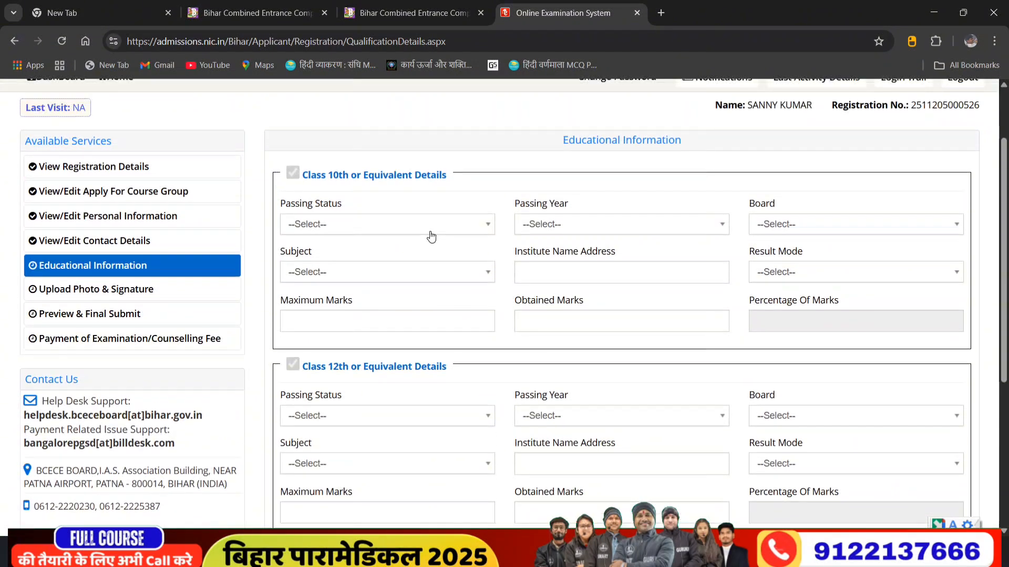
left_click(429, 231)
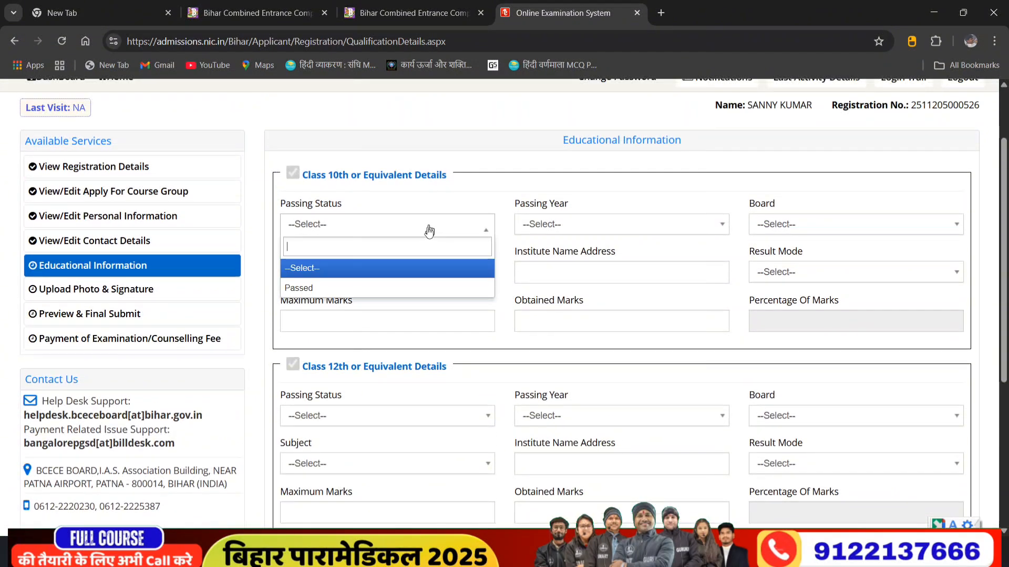
left_click(387, 293)
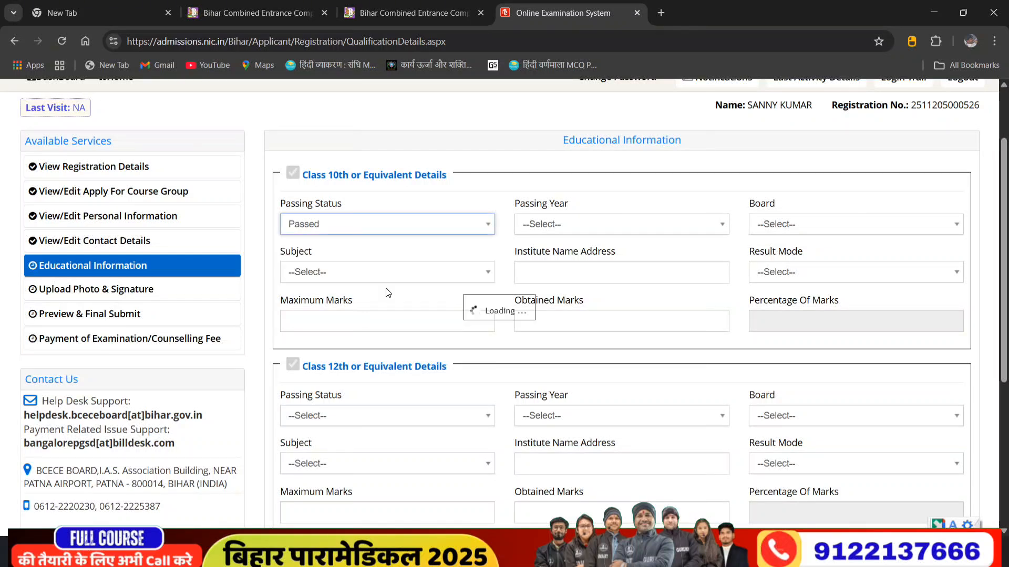
left_click(564, 225)
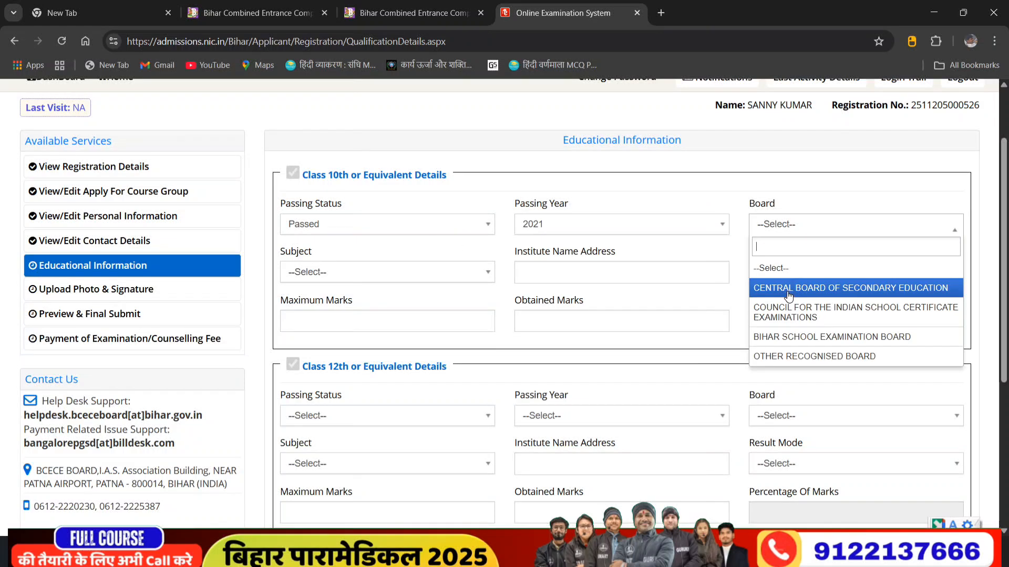
left_click(791, 336)
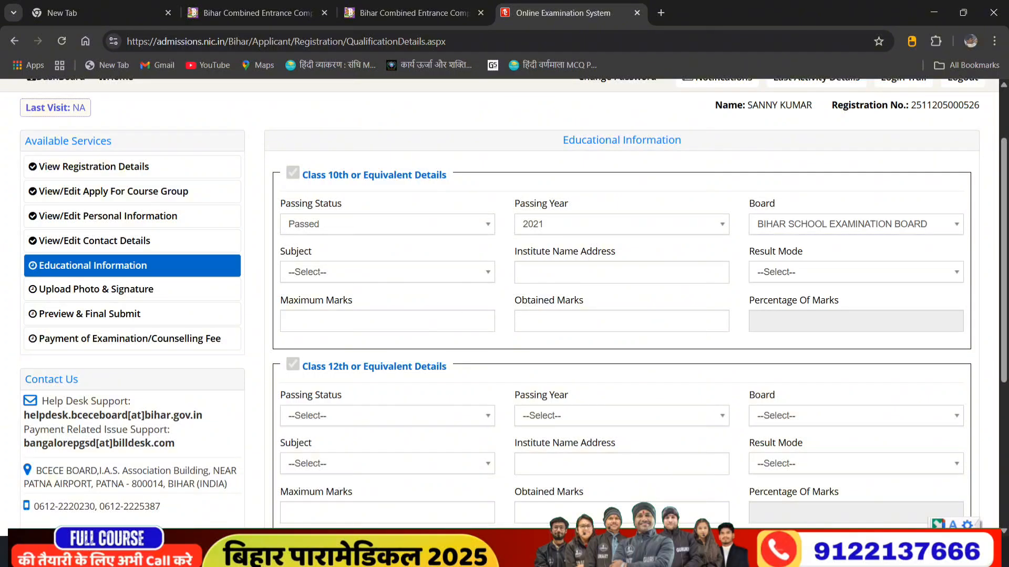
Check the Class 10th result mode options, and enter 500 as the maximum marks and 450 as the obtained marks
left_click(621, 273)
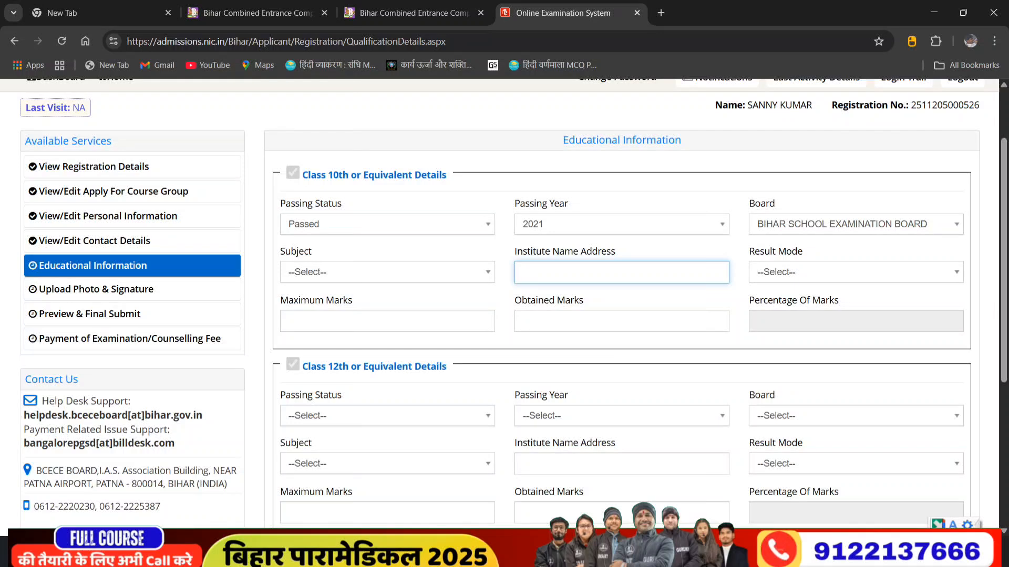
left_click(818, 273)
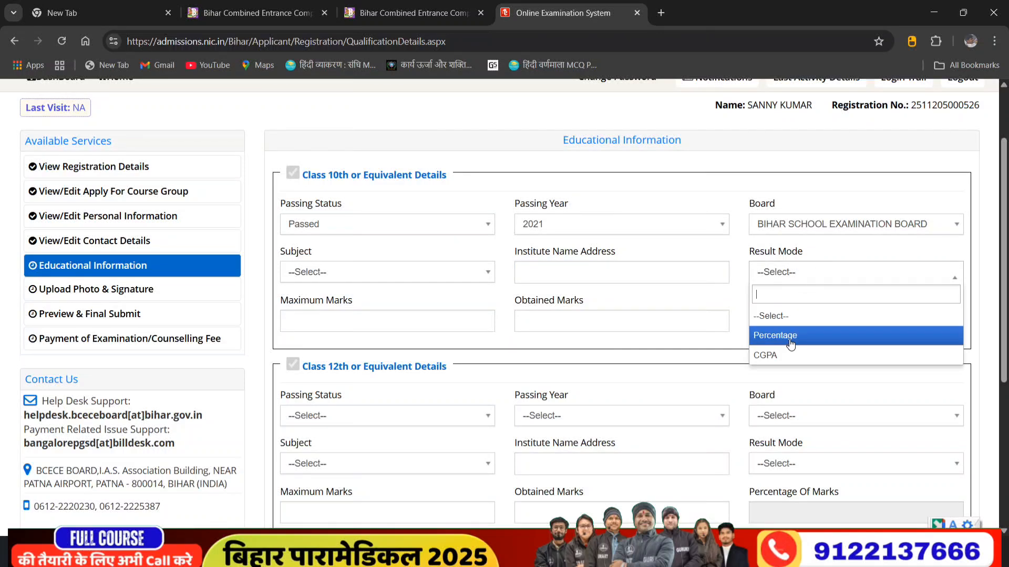
left_click(428, 321)
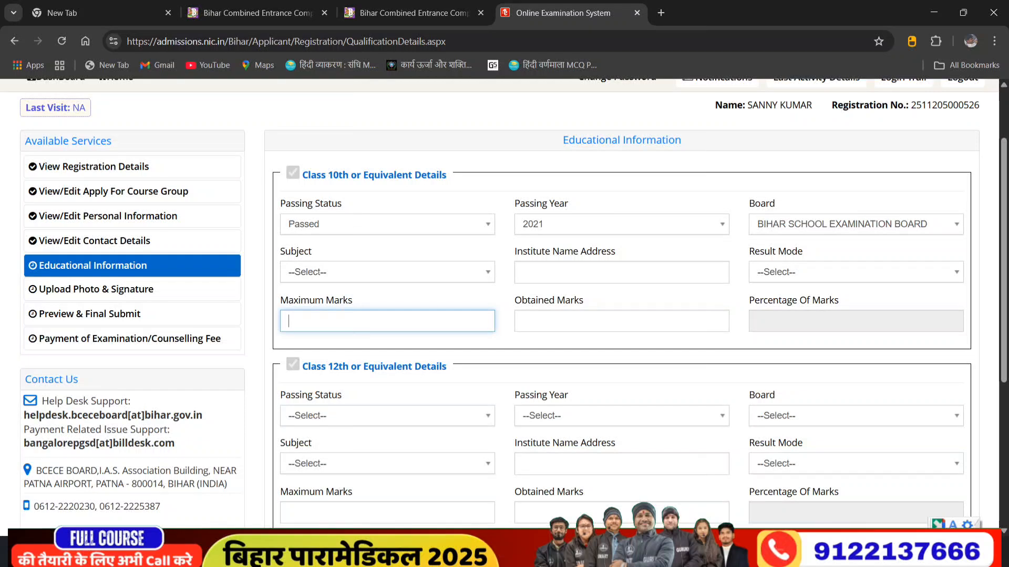
left_click(578, 321)
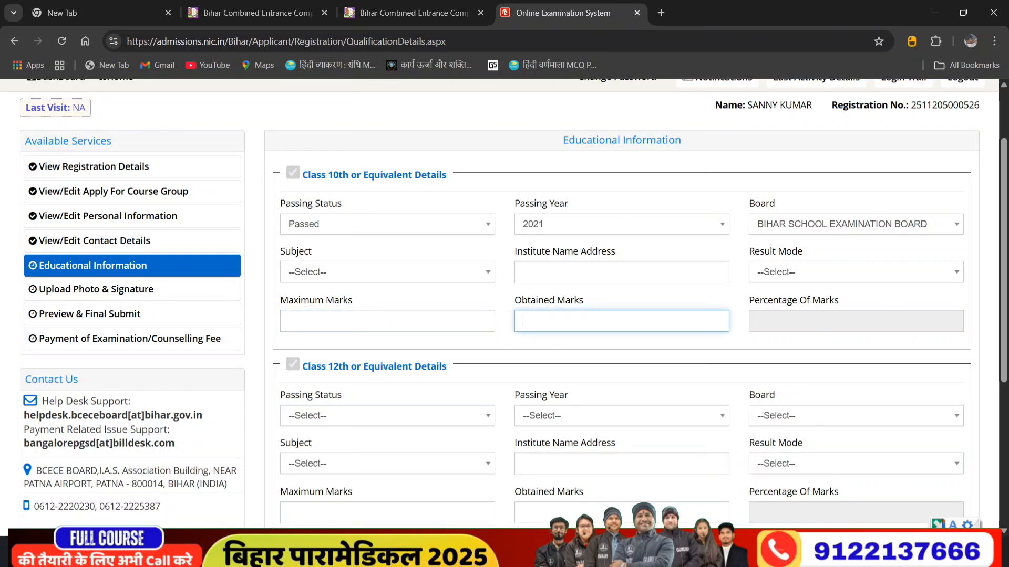
left_click(288, 321)
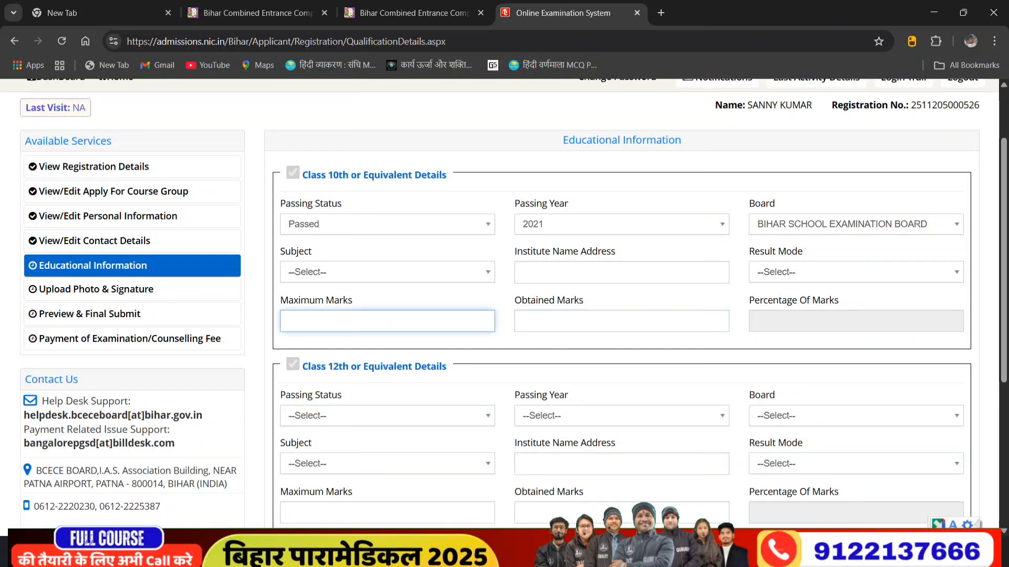
type("500")
key("Tab")
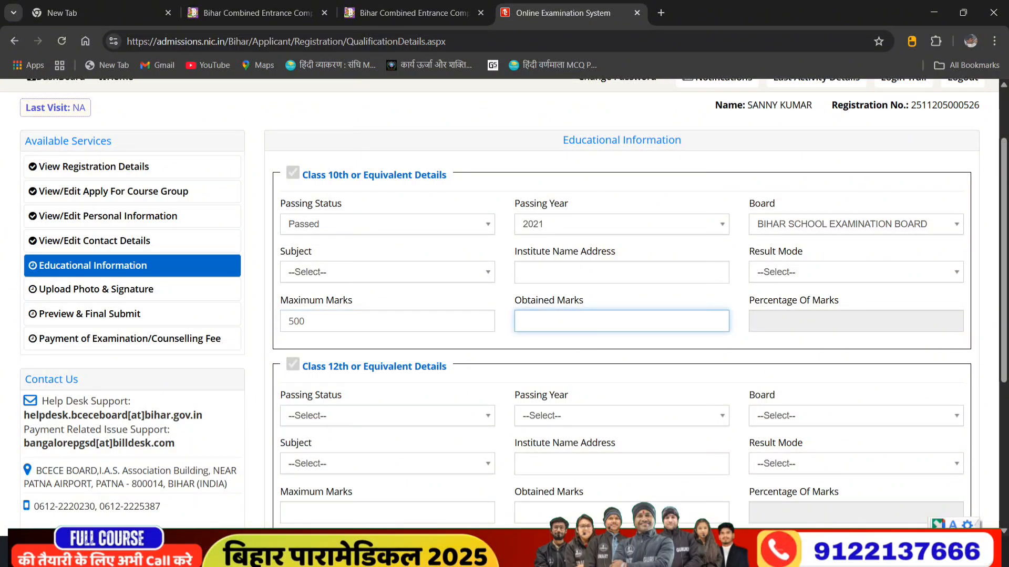
type("450")
left_click(771, 323)
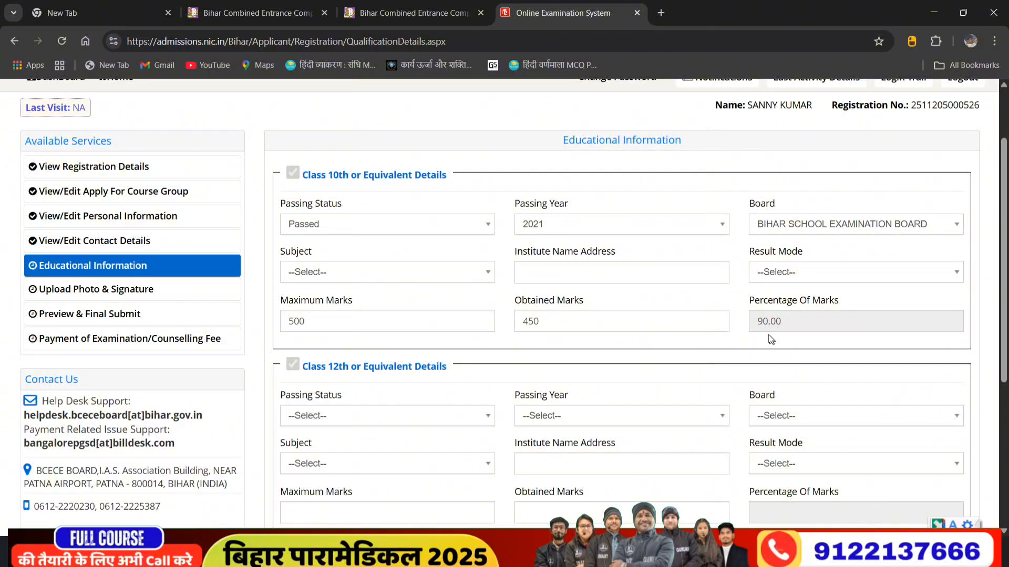
Set the Class 12th subject to PCM and save the educational information
scroll(525, 330, "down", 2)
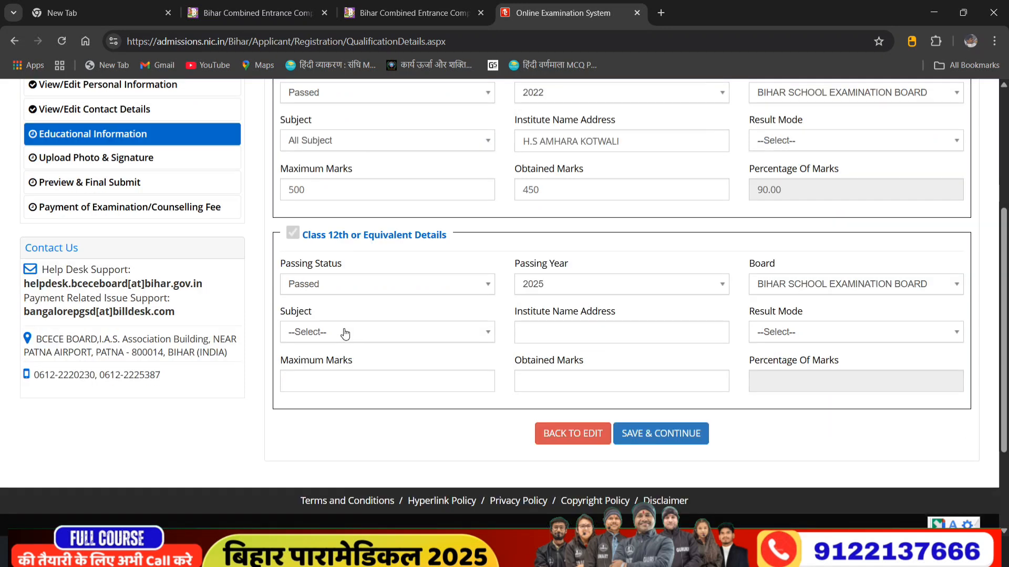
left_click(344, 332)
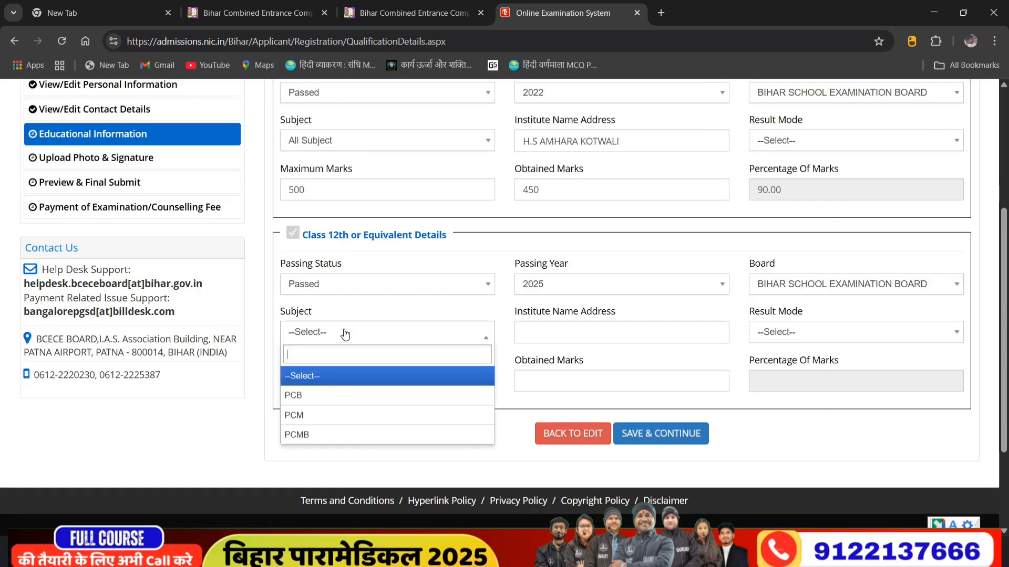
left_click(311, 415)
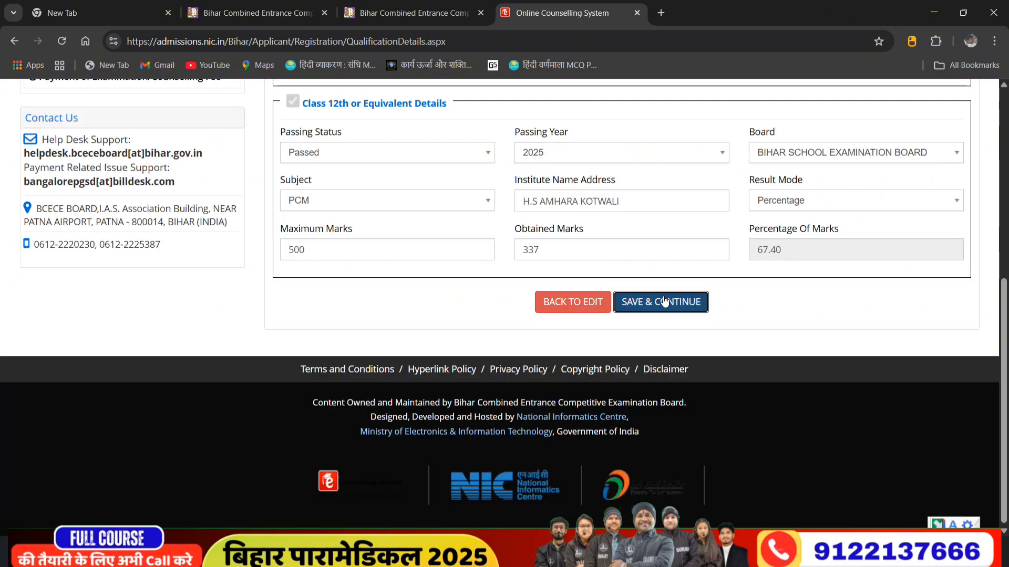
left_click(664, 301)
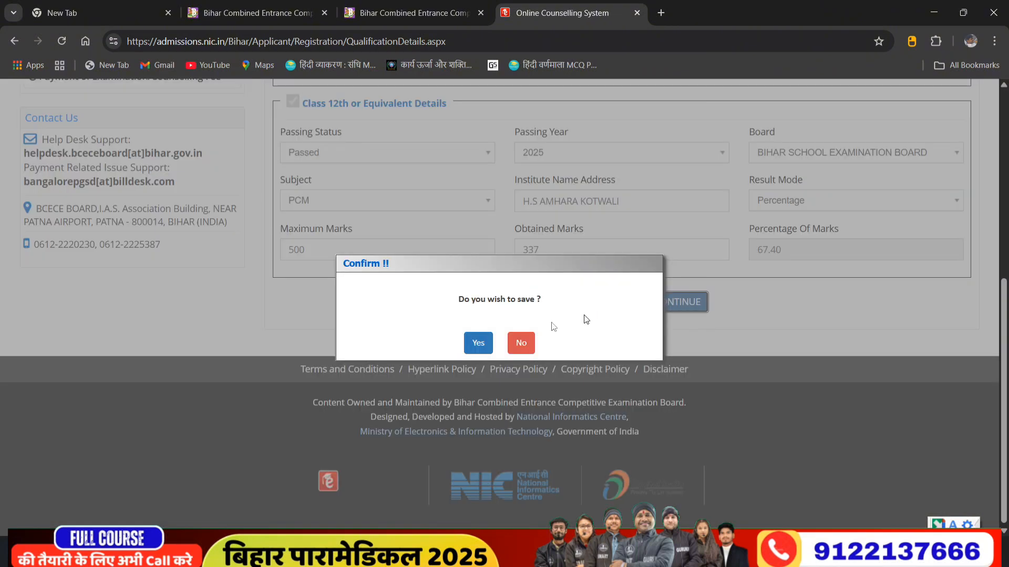
left_click(479, 344)
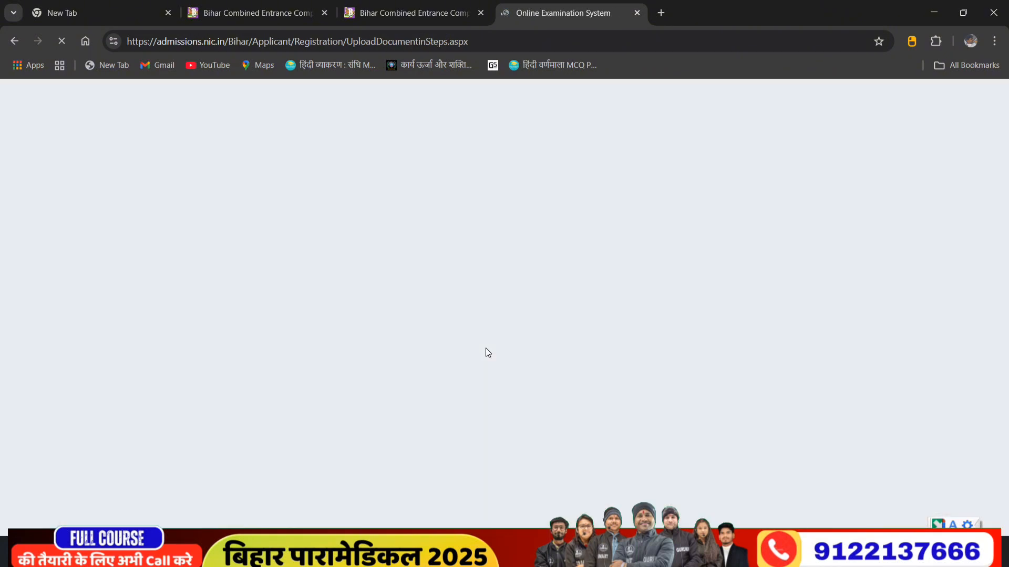
Review the Upload Photo & Signature page, checking the minimum and maximum file sizes for the photograph and the signatures
scroll(523, 324, "down", 3)
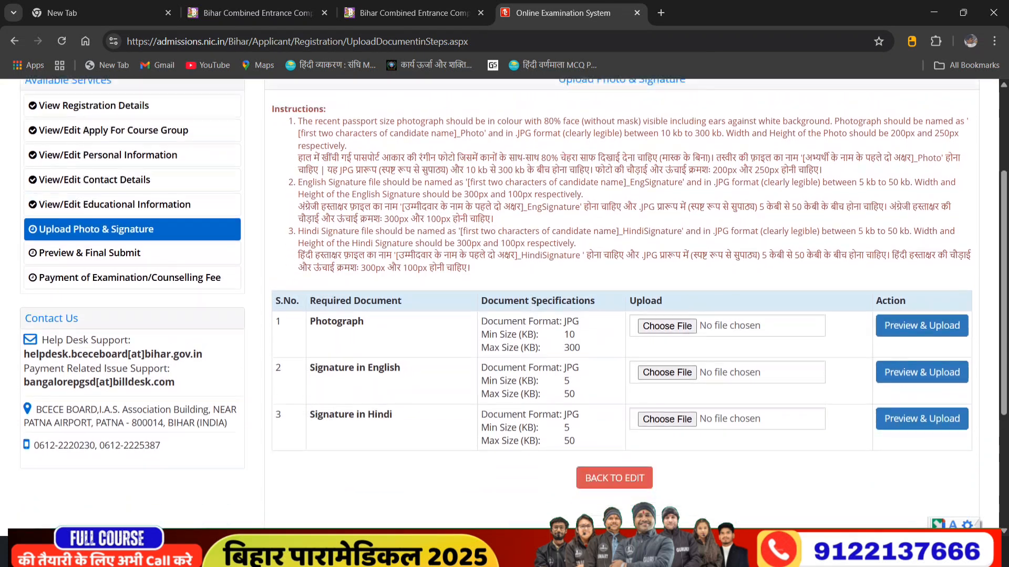
scroll(561, 154, "up", 1)
left_click_drag(558, 140, 732, 135)
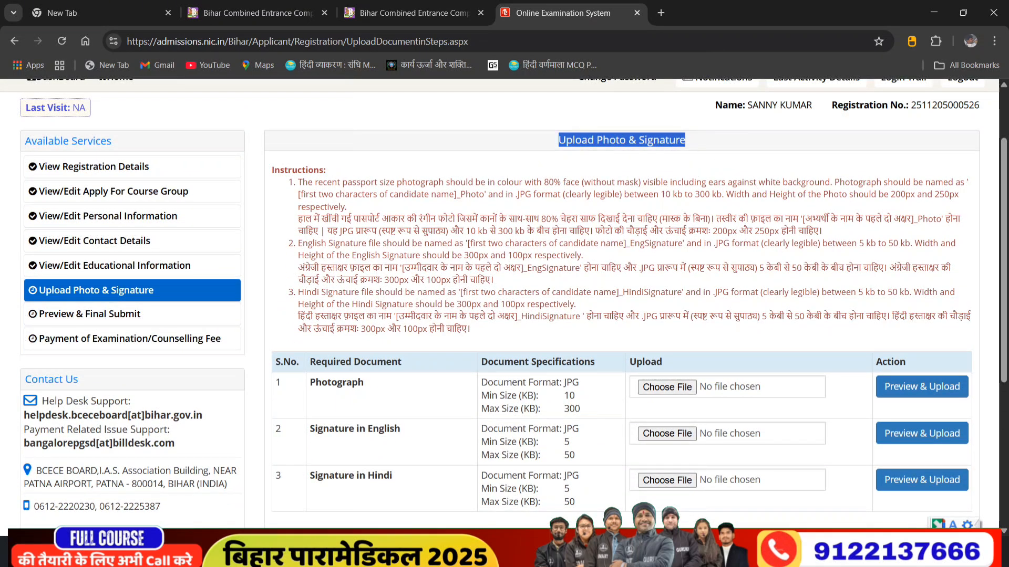
scroll(615, 241, "down", 2)
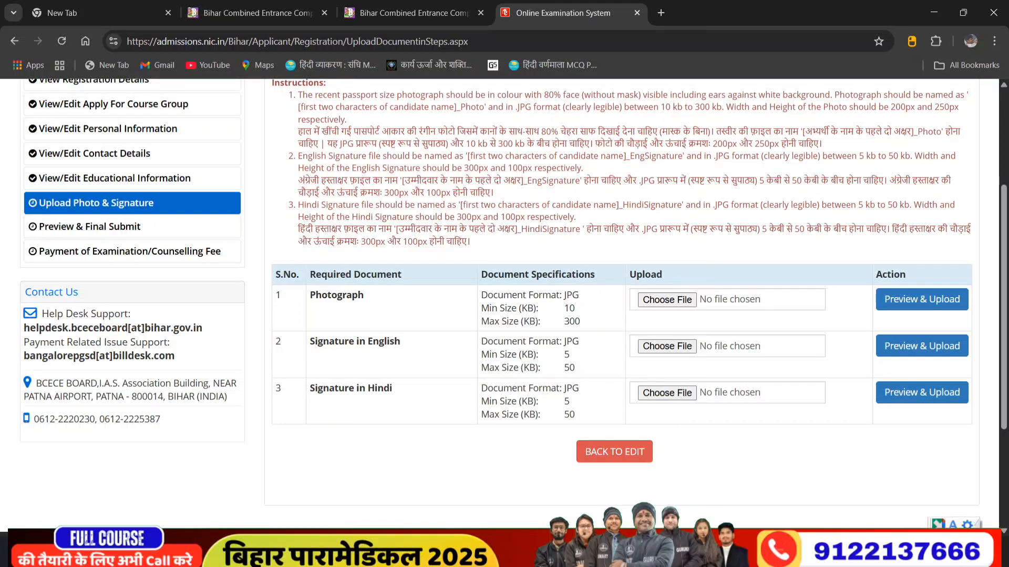
left_click_drag(481, 308, 547, 313)
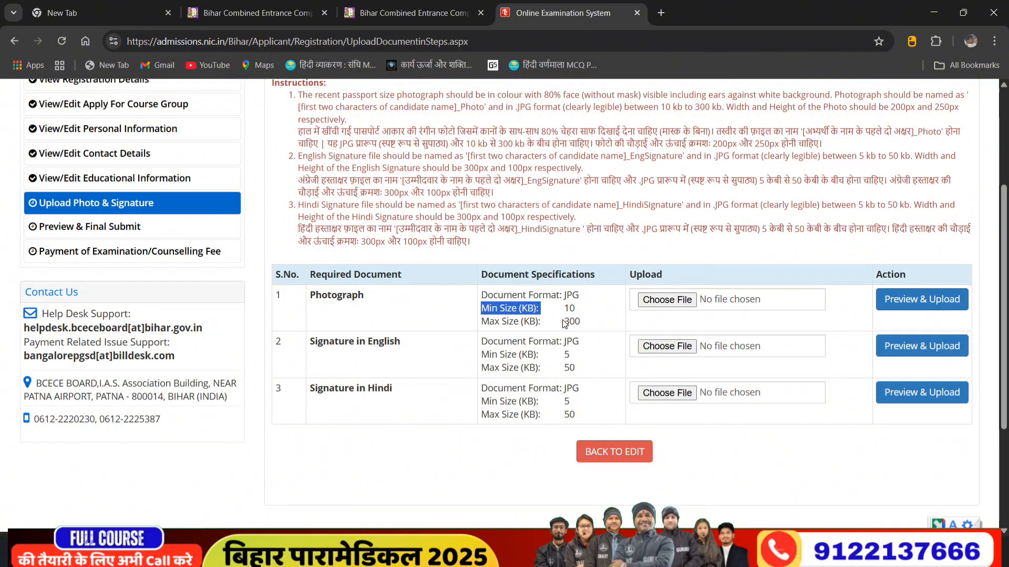
left_click_drag(563, 322, 589, 324)
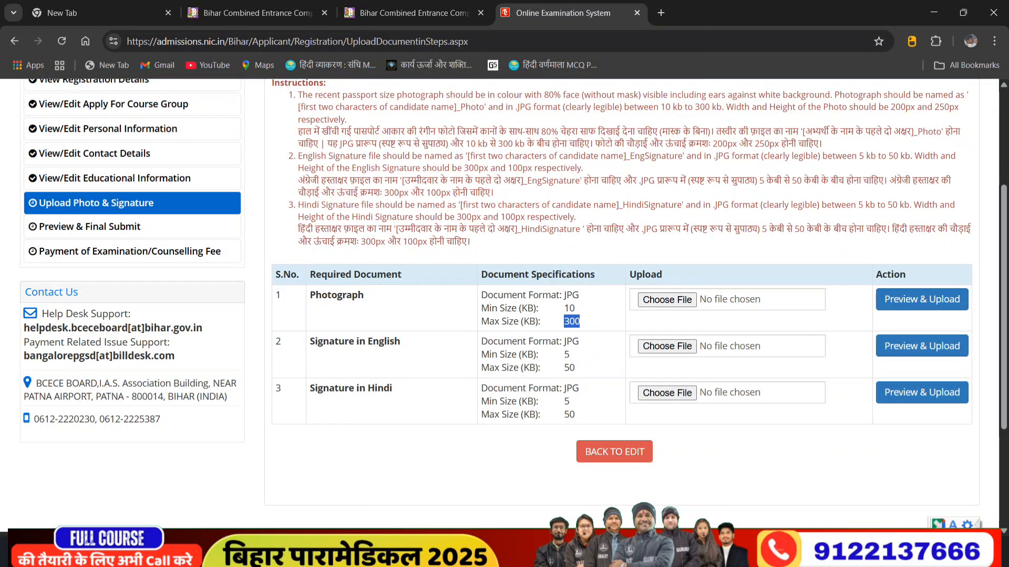
left_click_drag(563, 355, 576, 369)
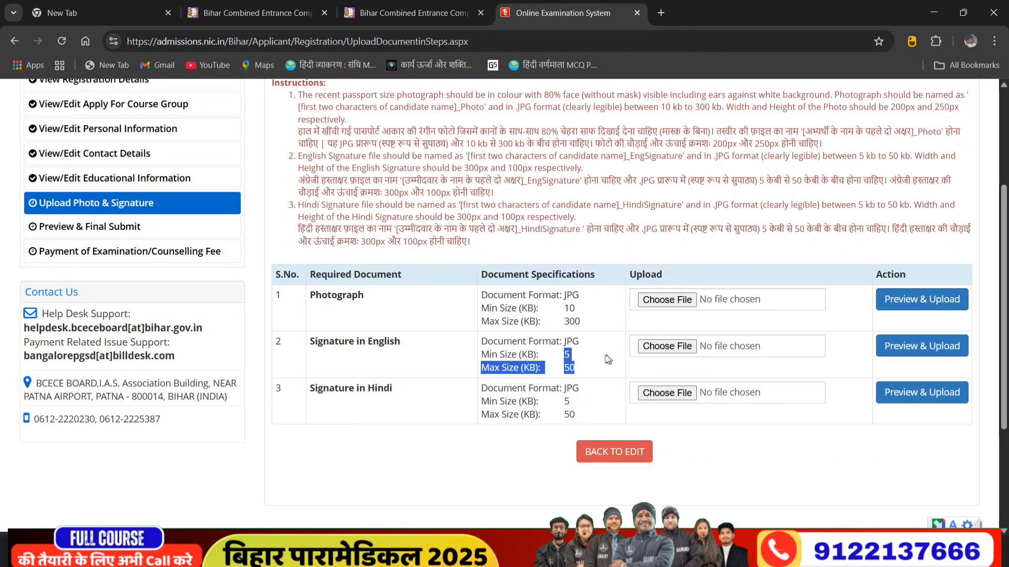
left_click(580, 369)
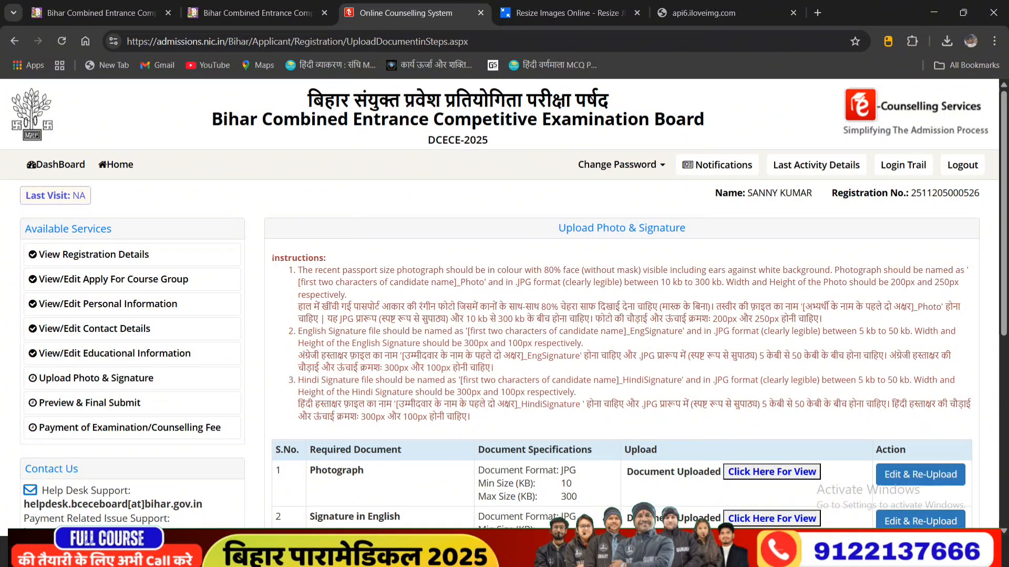
Read the upload instructions for the file-size limits and the pixel width and height of the photograph and signatures
left_click_drag(272, 256, 330, 257)
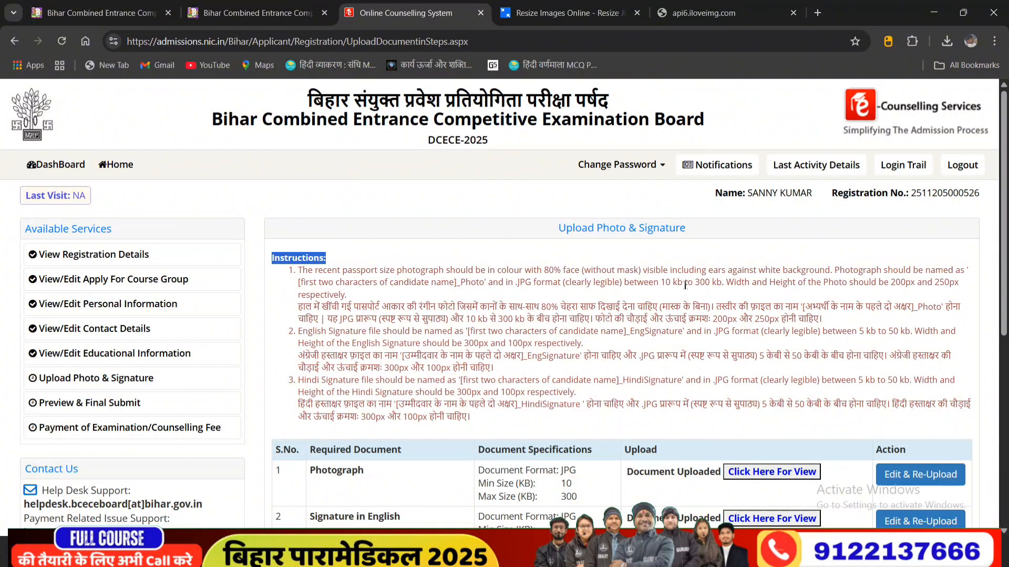
left_click_drag(660, 283, 711, 283)
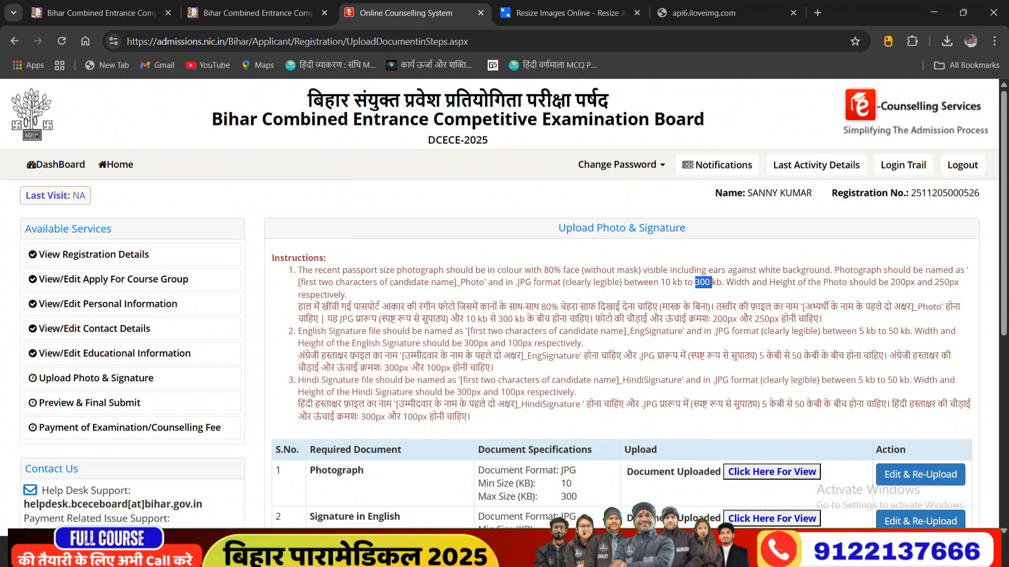
left_click_drag(759, 356, 802, 355)
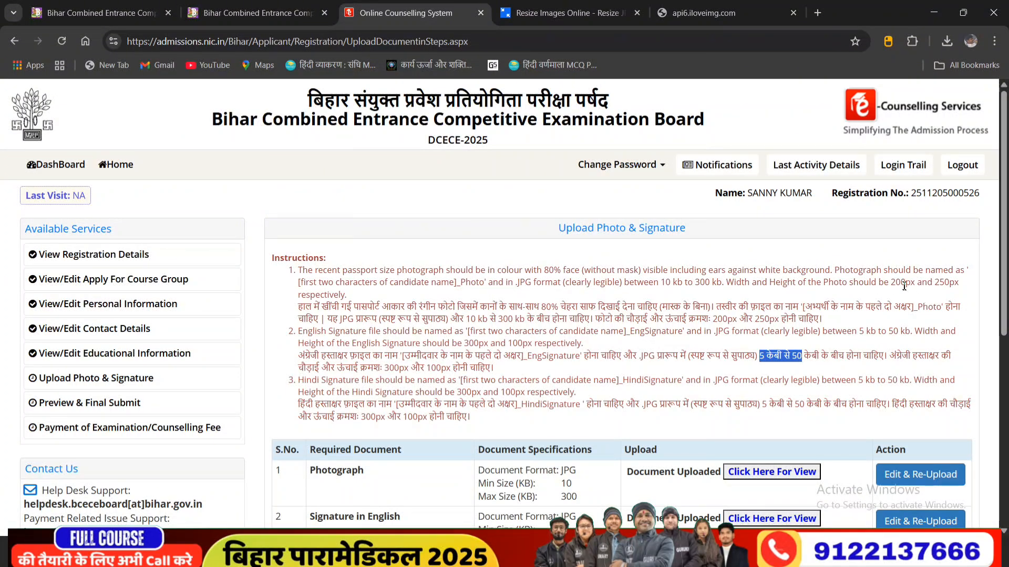
left_click_drag(891, 282, 916, 282)
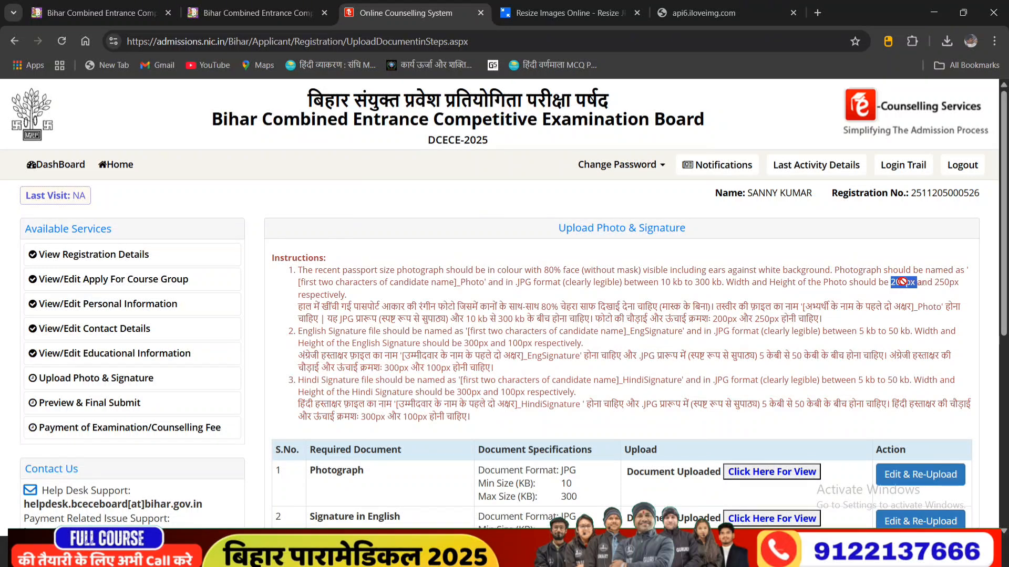
left_click_drag(966, 282, 933, 282)
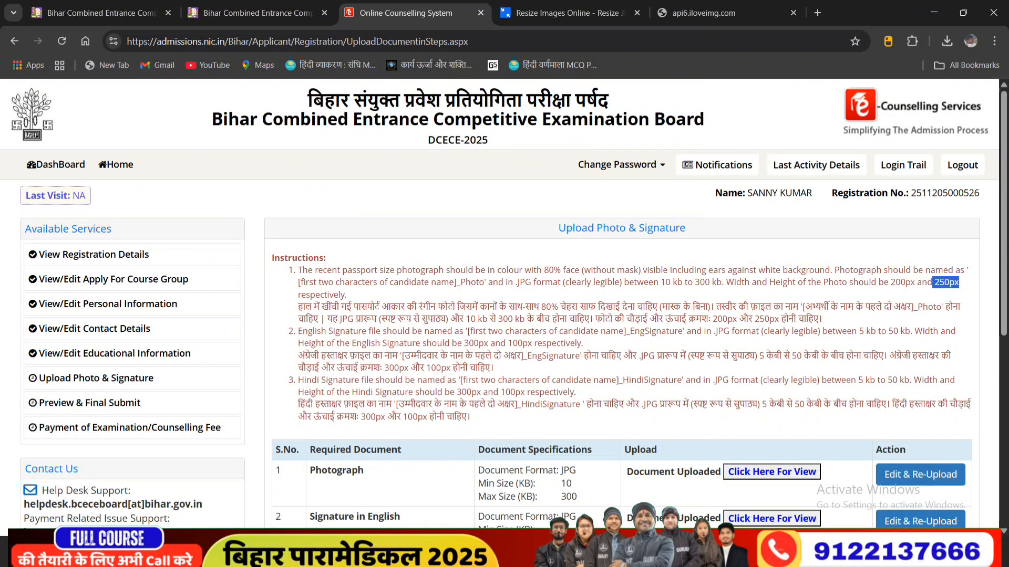
left_click_drag(455, 392, 525, 392)
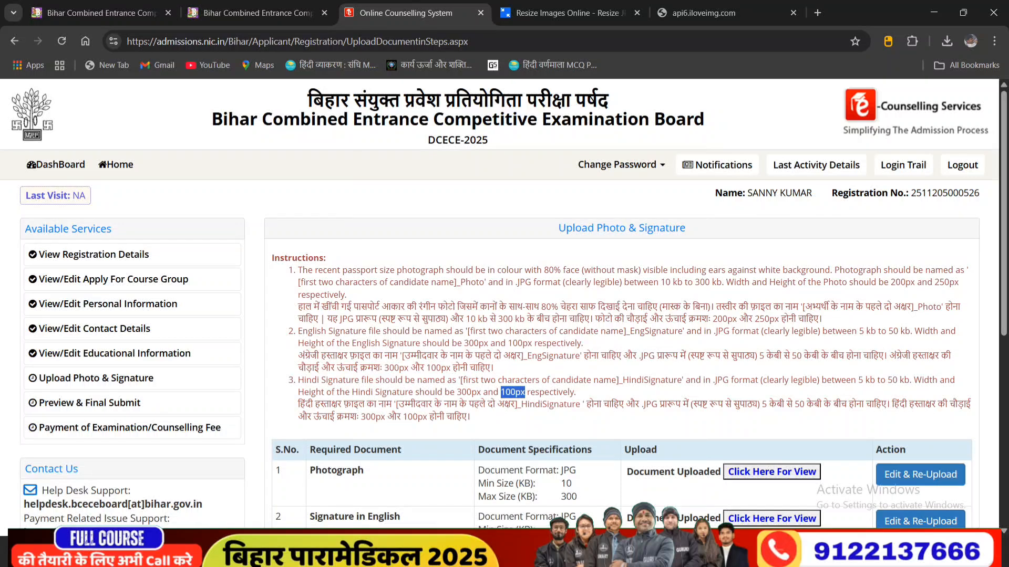
Switch to the PROS_DC25.pdf prospectus in Firefox and highlight the photo date rule up to 01.01.2025 in green on page 13
mouse_move(141, 556)
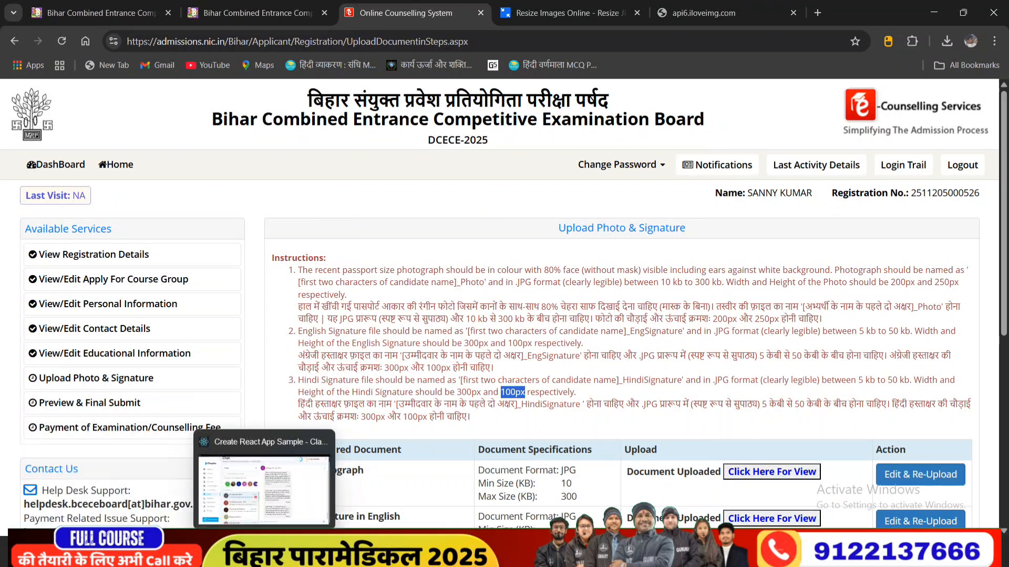
left_click(147, 488)
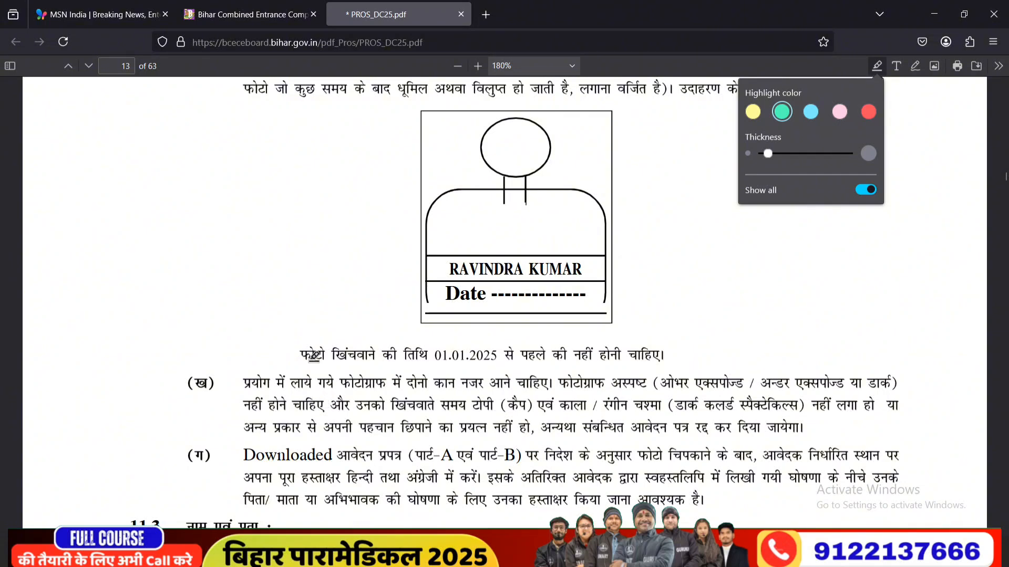
left_click_drag(306, 358, 511, 360)
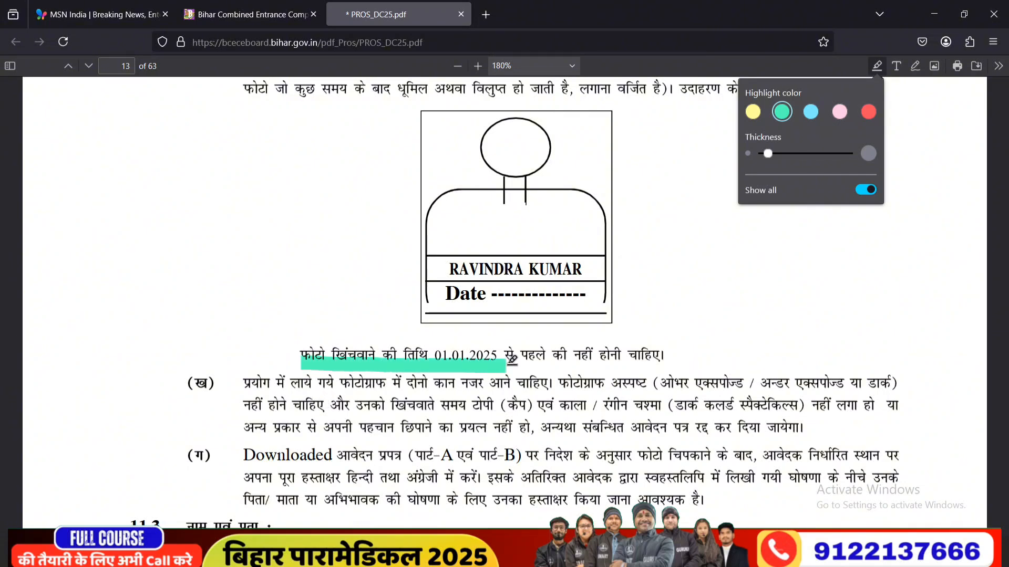